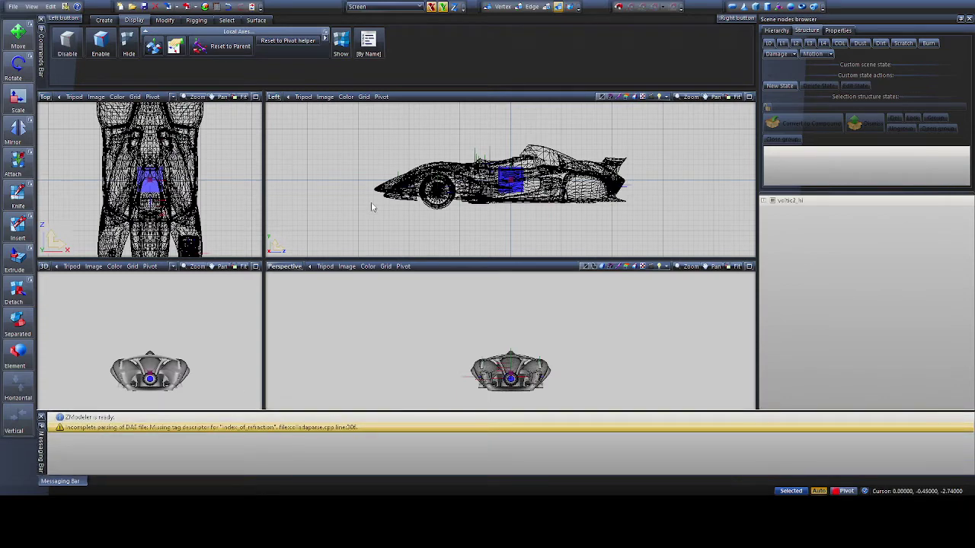
Examine the car body mesh from several angles in the 3D view
left_click(122, 228)
middle_click_drag(180, 311, 148, 328)
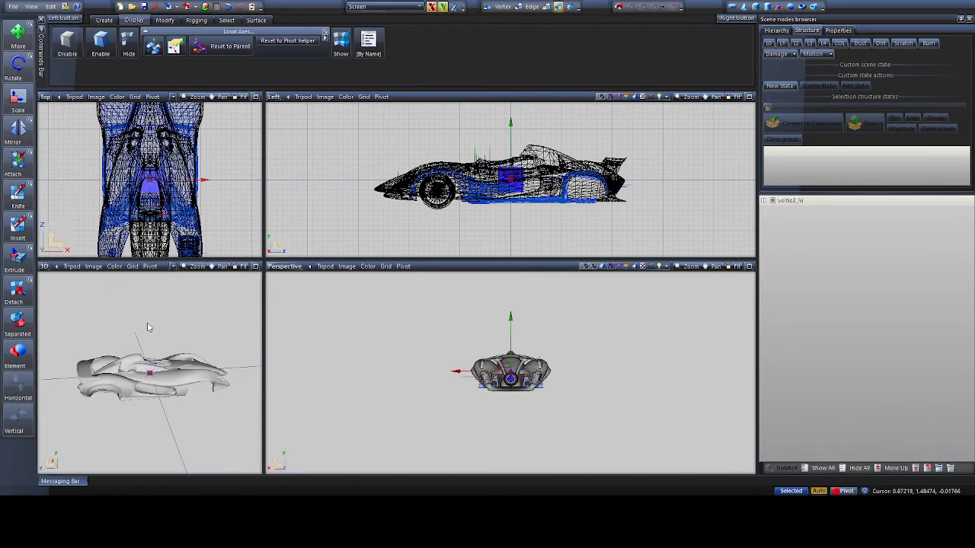
scroll(153, 335, "up", 2)
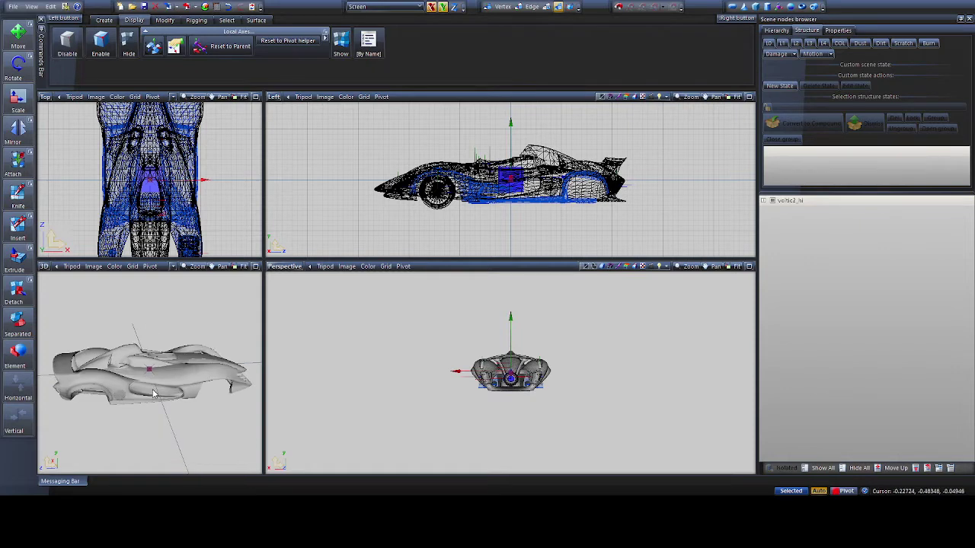
middle_click_drag(198, 326, 171, 318)
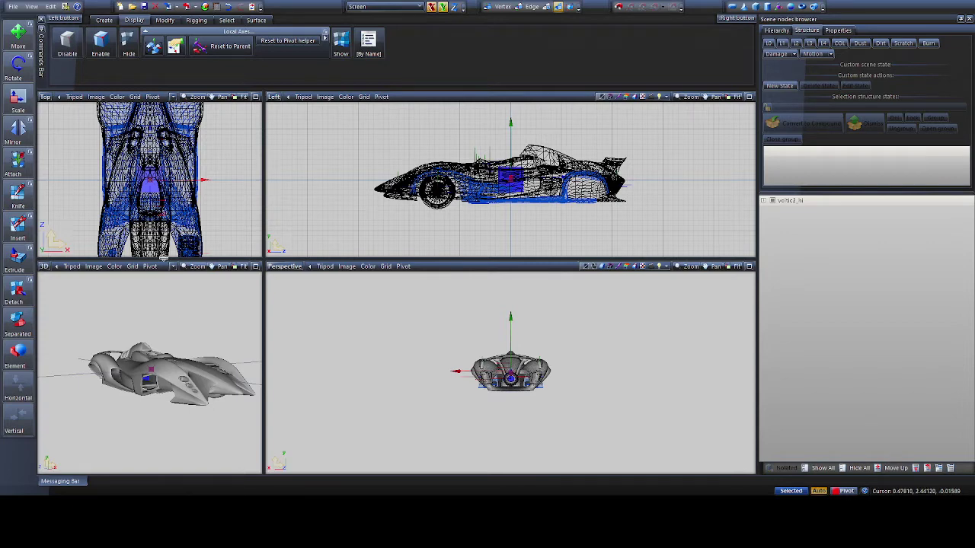
left_click(365, 387)
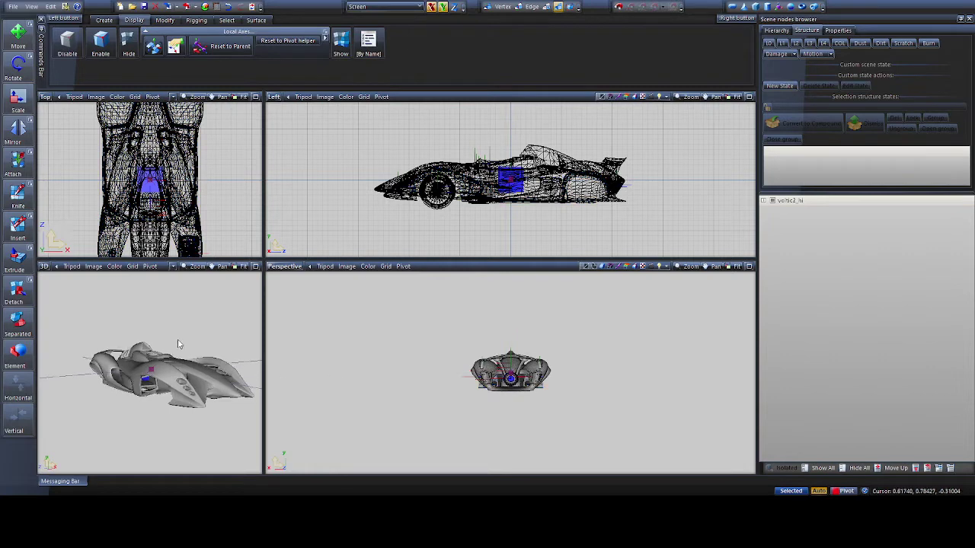
middle_click_drag(181, 341, 196, 350)
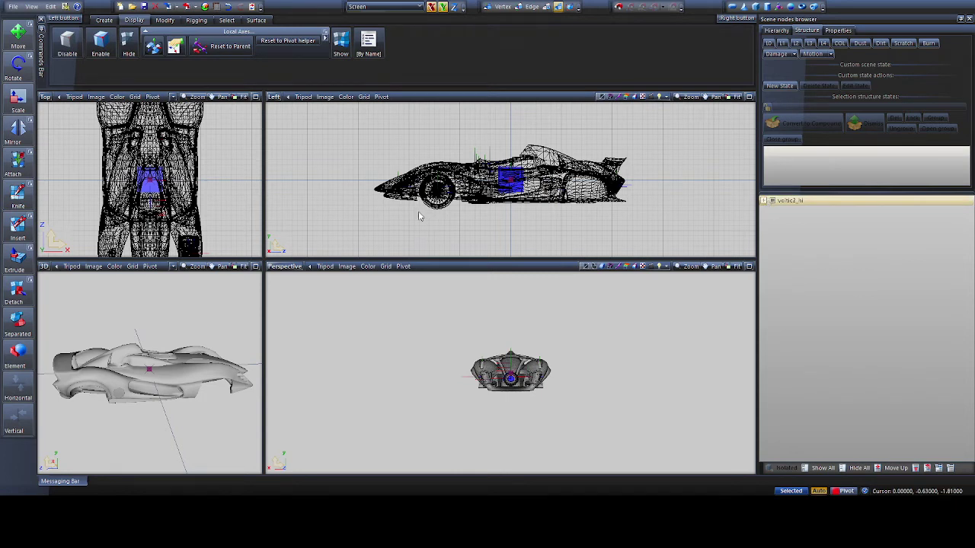
scroll(418, 210, "down", 1)
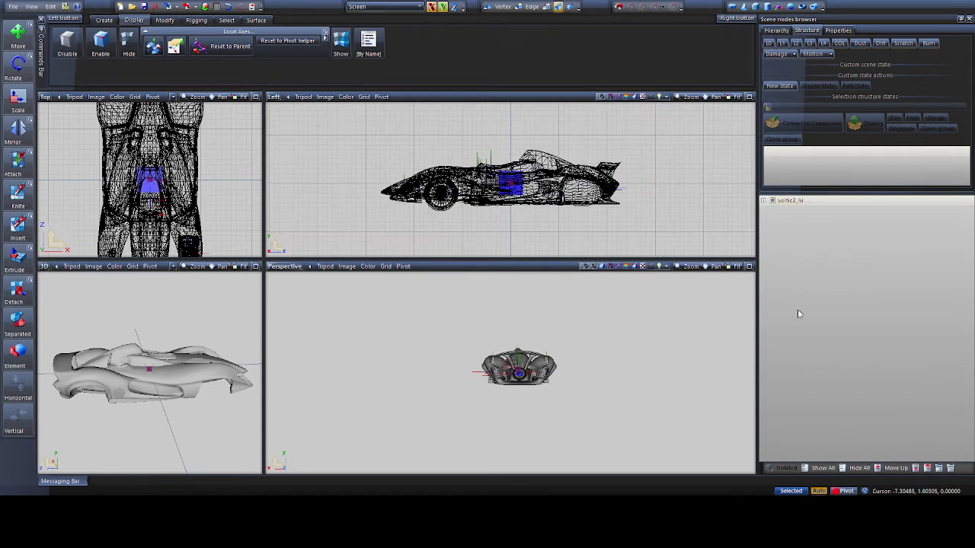
Under voltic2_hi, rename polySurface264 as chassis and steering_wheel.1 as steering_wheel
left_click(763, 200)
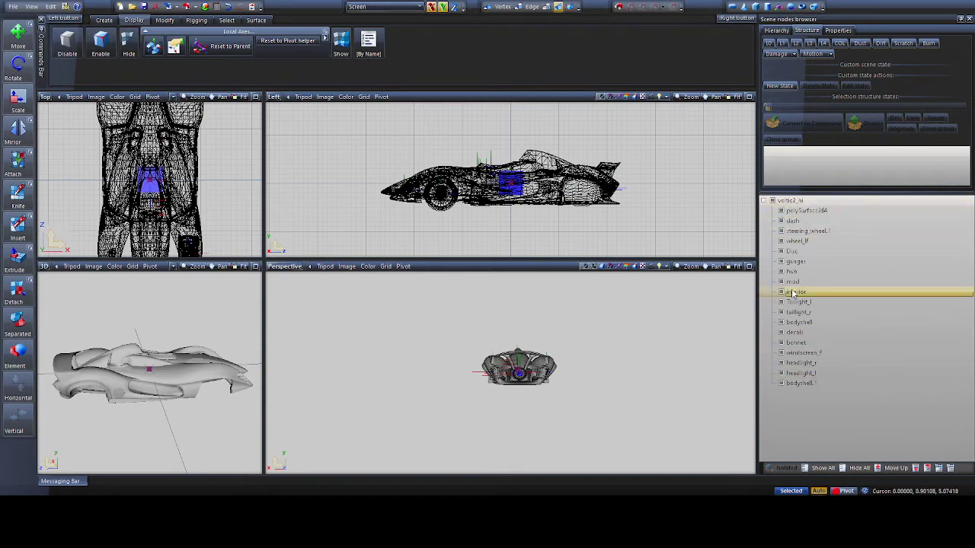
double_click(806, 210)
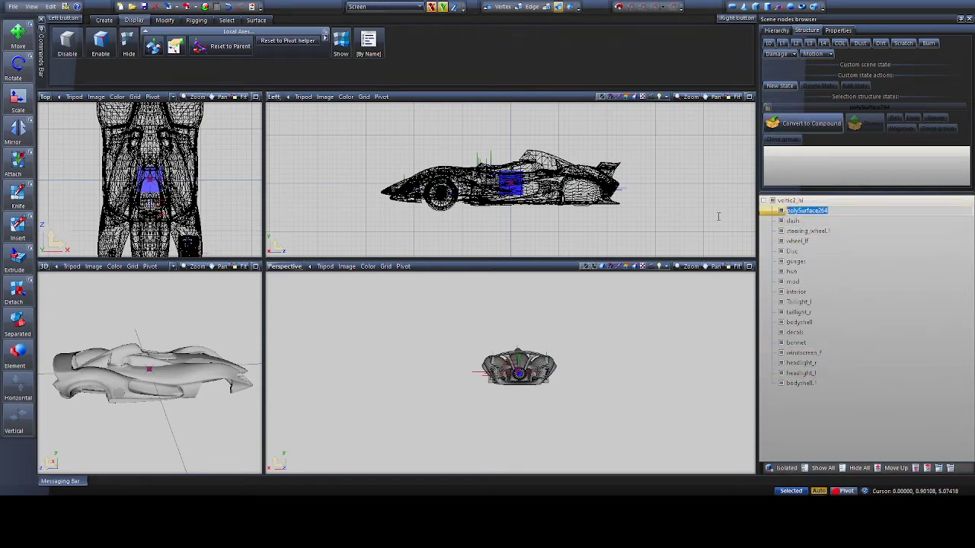
type("chassi")
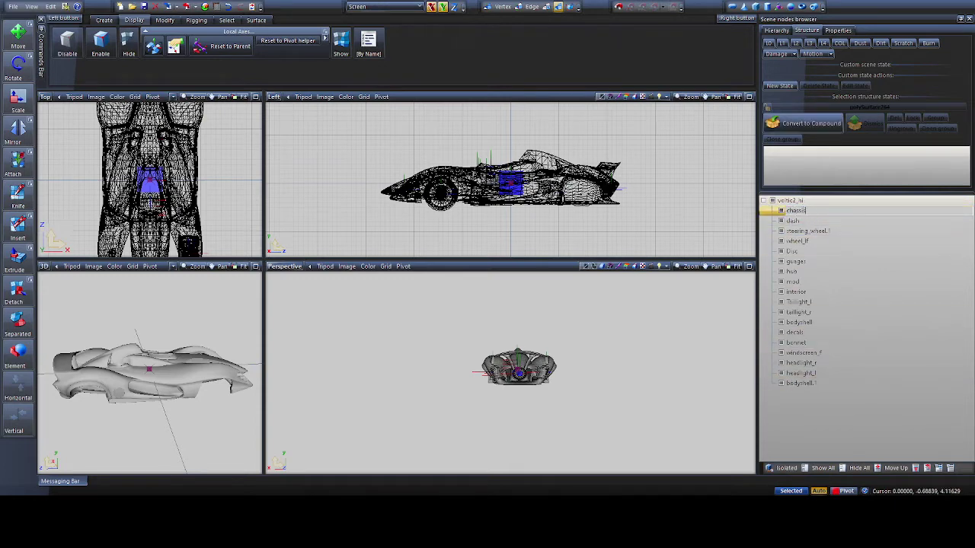
type("s")
key("Return")
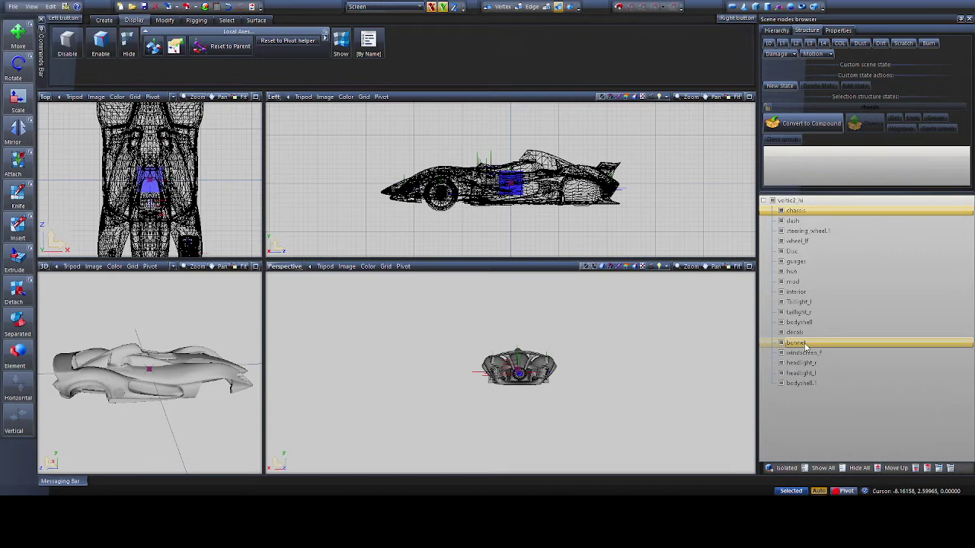
left_click(831, 231)
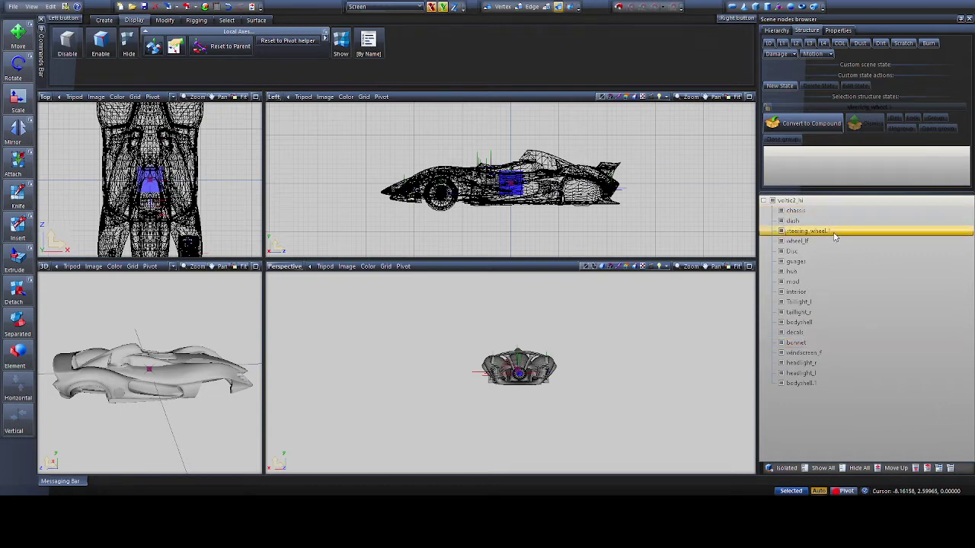
left_click(834, 231)
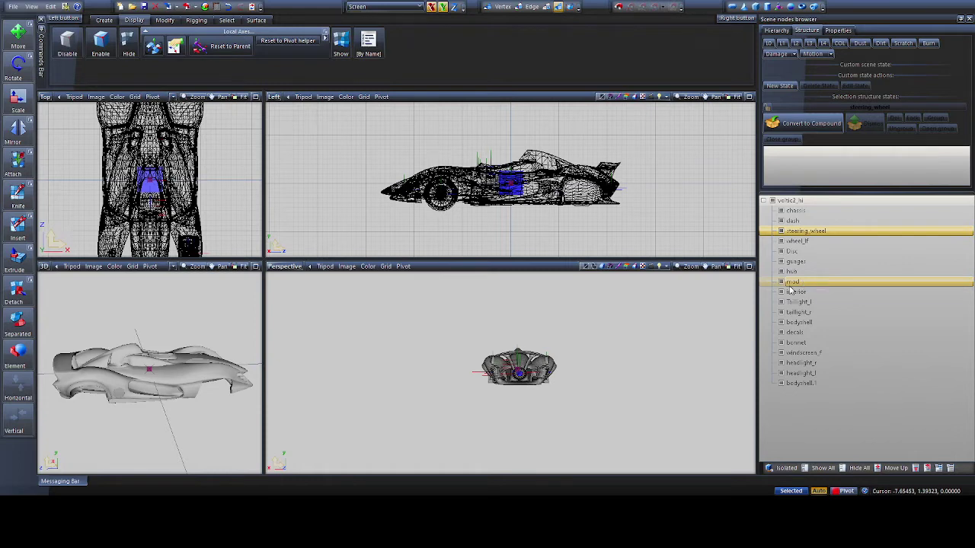
Duplicate the entire voltic2_hi car hierarchy and expand the copy in the scene tree
left_click(205, 110)
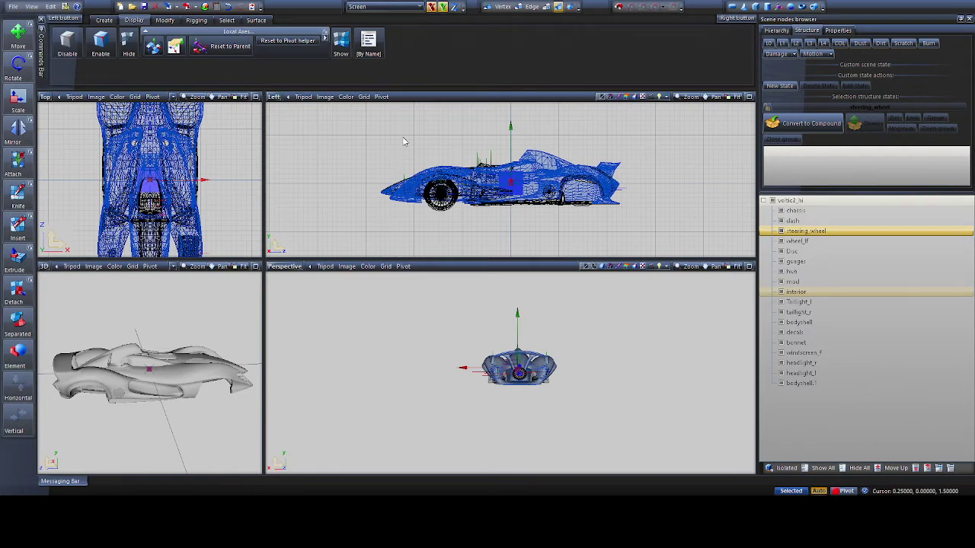
left_click(771, 202)
left_click(764, 211)
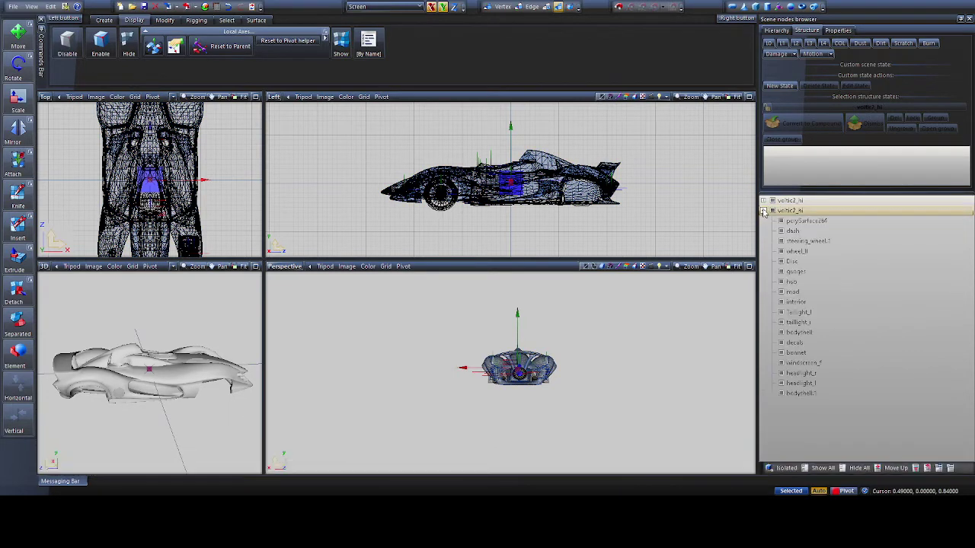
In the copied hierarchy, rename polySurface264 as chassis and steering_wheel.1 as steering_wheel
left_click(805, 221)
left_click(809, 221)
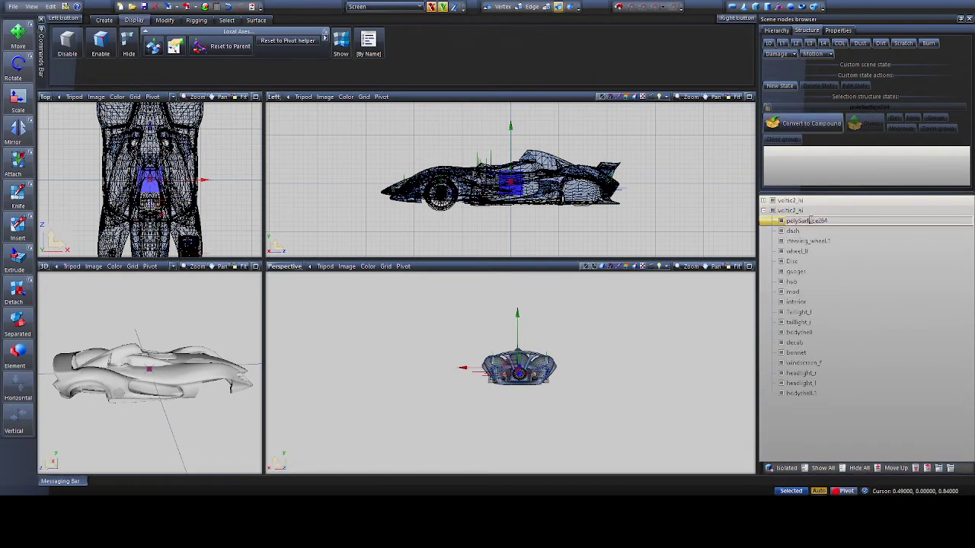
type("chassis")
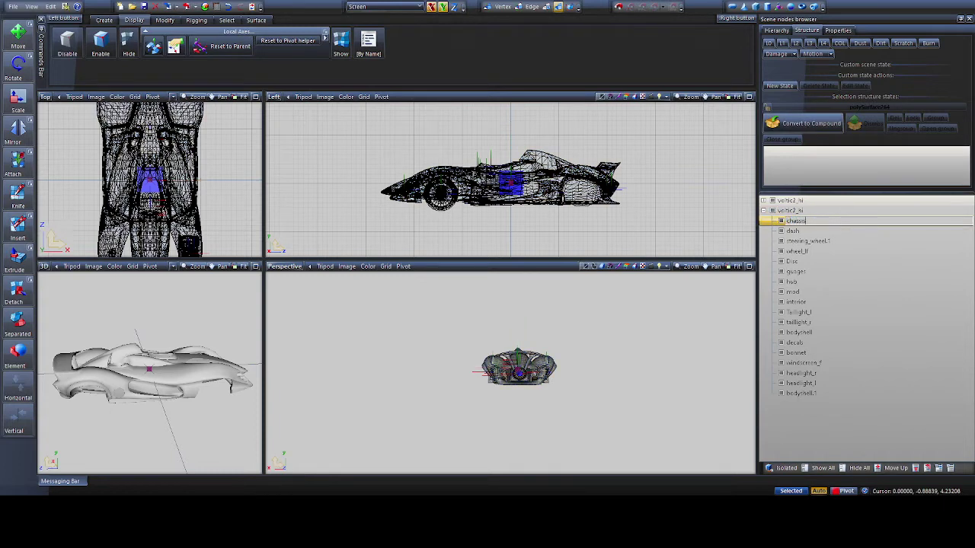
left_click(809, 242)
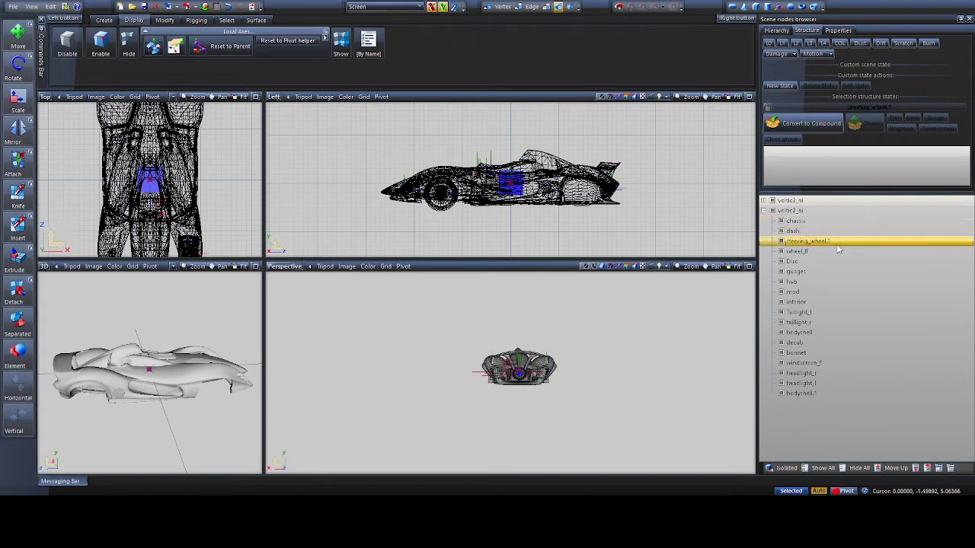
left_click(836, 242)
key("Return")
Rename the copied voltic2_hi root node as dummy
left_click(764, 211)
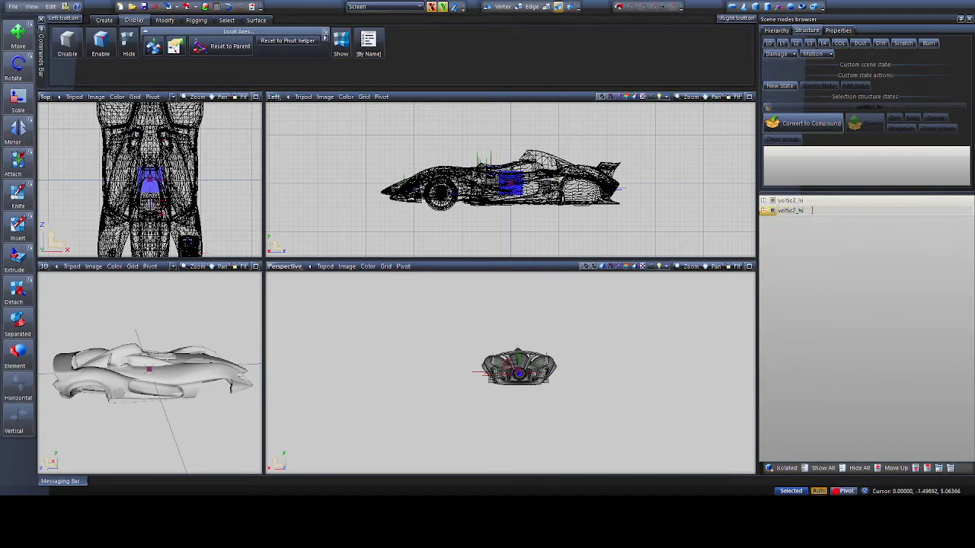
key("BackSpace")
key("BackSpace")
key("BackSpace")
key("BackSpace")
key("BackSpace")
key("BackSpace")
key("BackSpace")
key("BackSpace")
key("BackSpace")
key("BackSpace")
key("Return")
Select every part under dummy, from chassis to bodyshell.1, and turn the meshes into dummy nodes
left_click(764, 211)
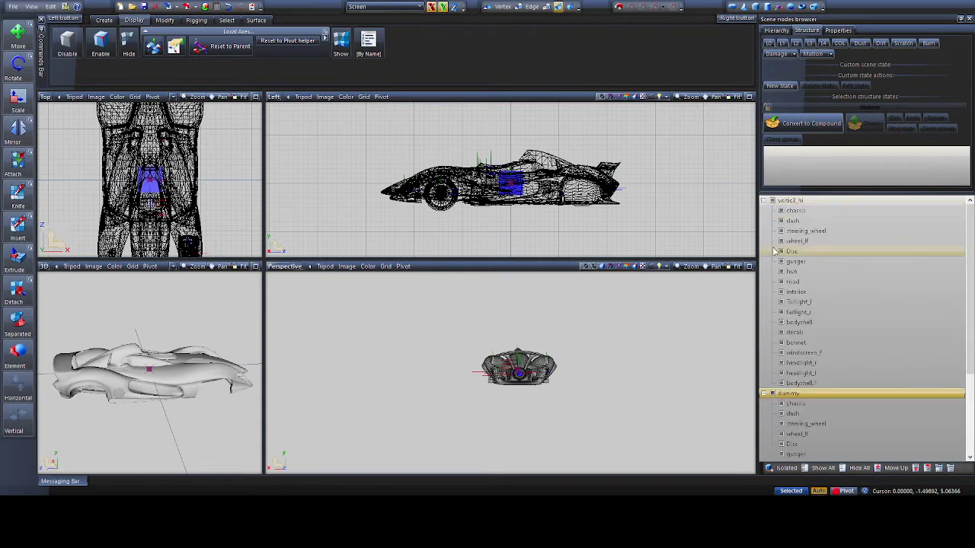
left_click(798, 404)
scroll(795, 403, "down", 4)
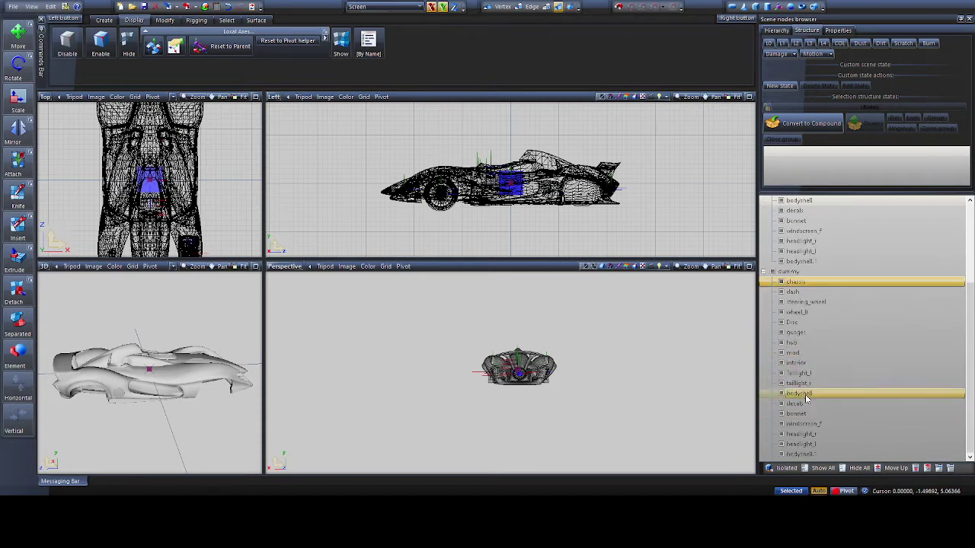
left_click(802, 454, "shift")
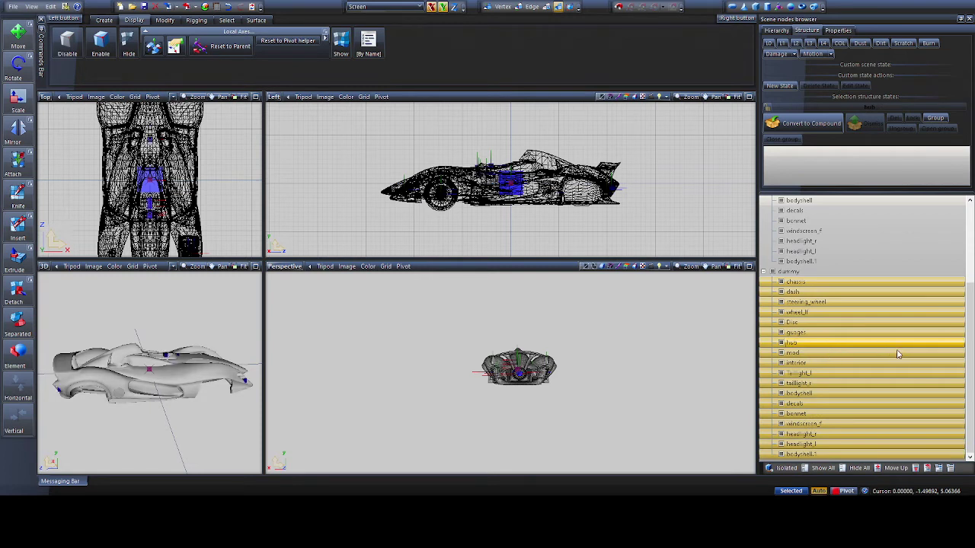
Hide voltic2_hi to inspect the dummy nodes on their own, and show the car meshes again
scroll(785, 217, "up", 4)
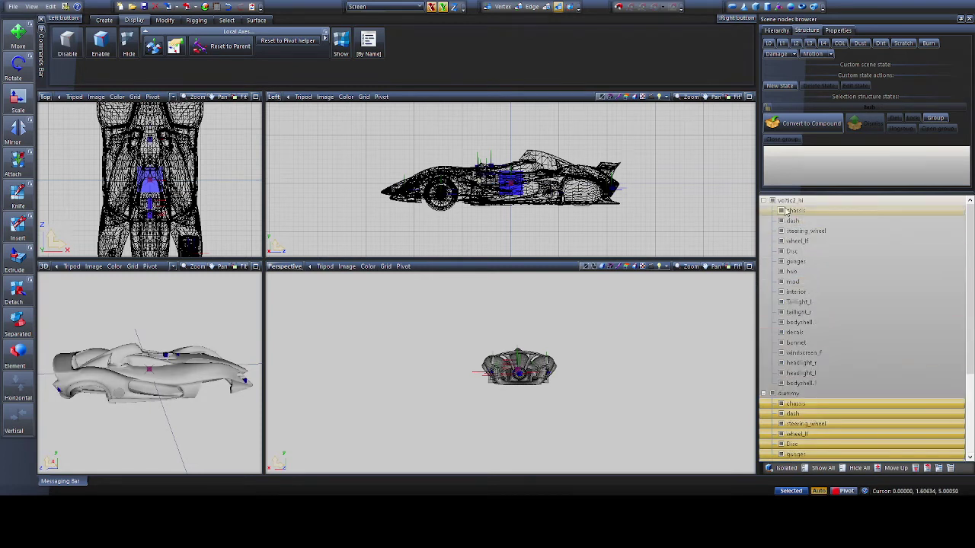
left_click(771, 201)
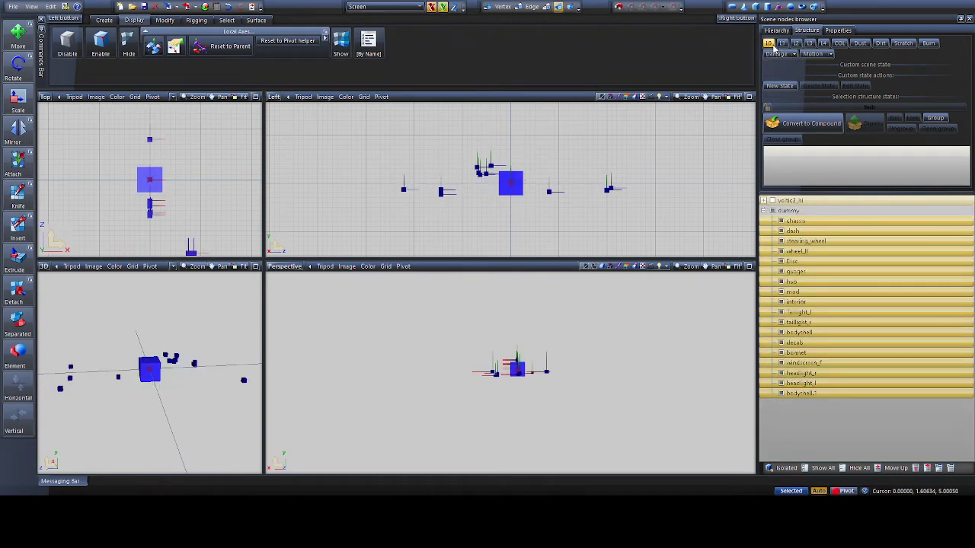
middle_click_drag(170, 344, 419, 318)
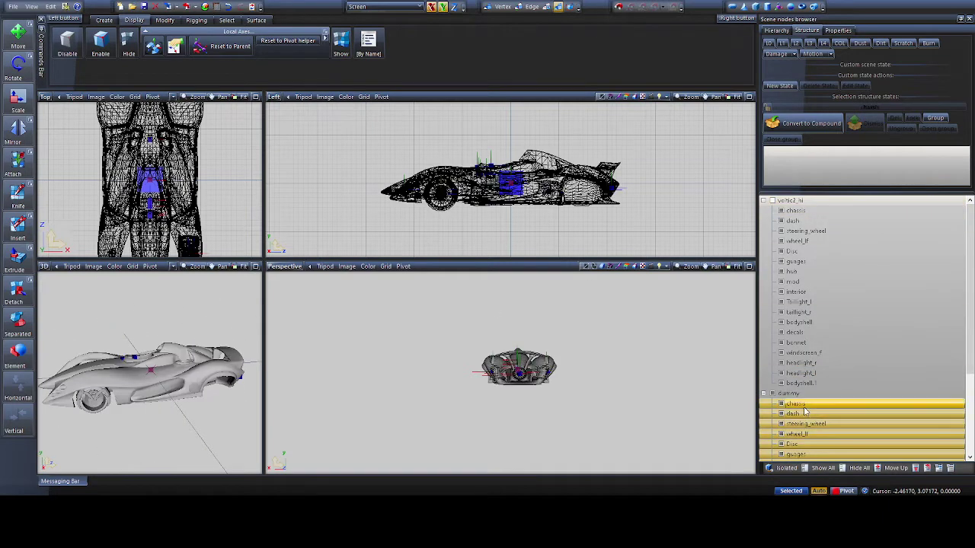
Move the chassis dummy node under voltic2_hi, just below the chassis mesh, and convert it to a compound
left_click(805, 408)
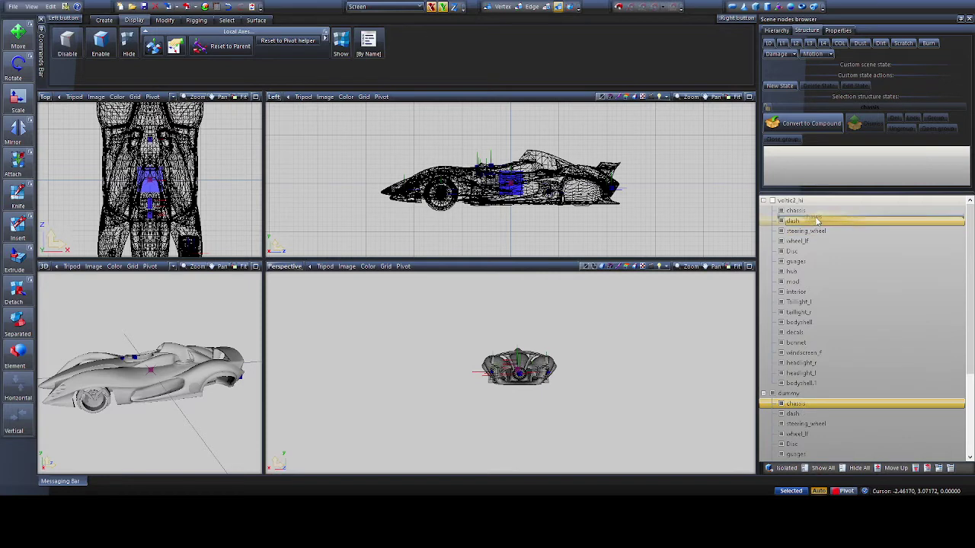
left_click_drag(817, 221, 819, 221)
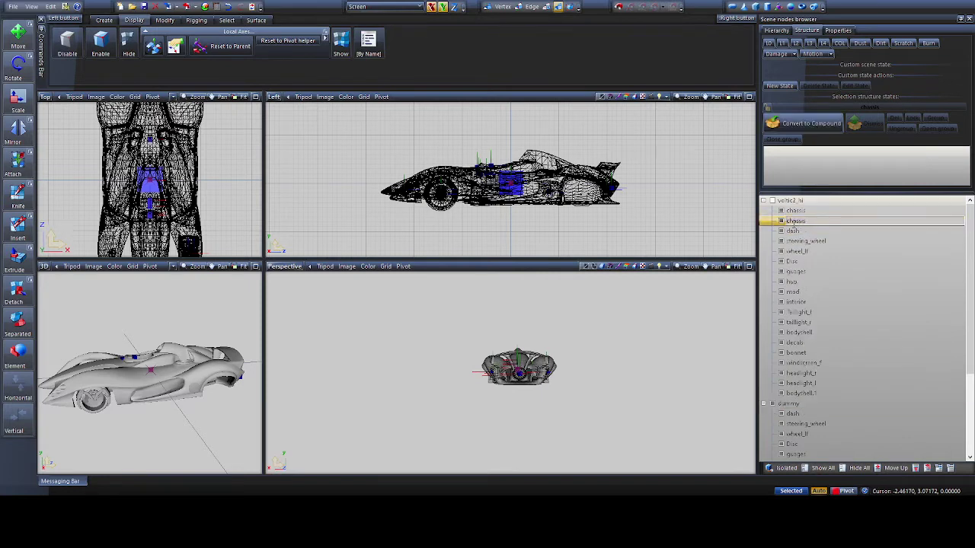
left_click(784, 222)
left_click(785, 222)
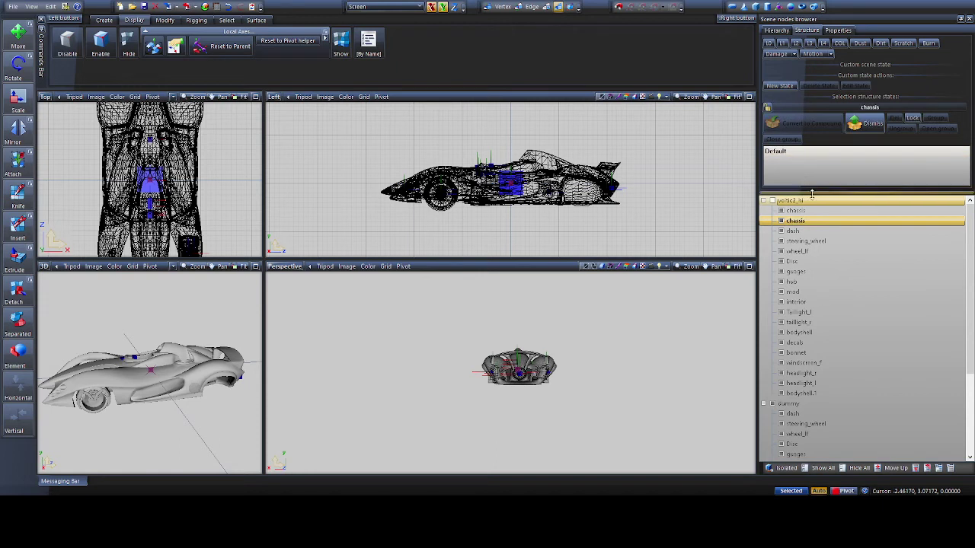
left_click(787, 153)
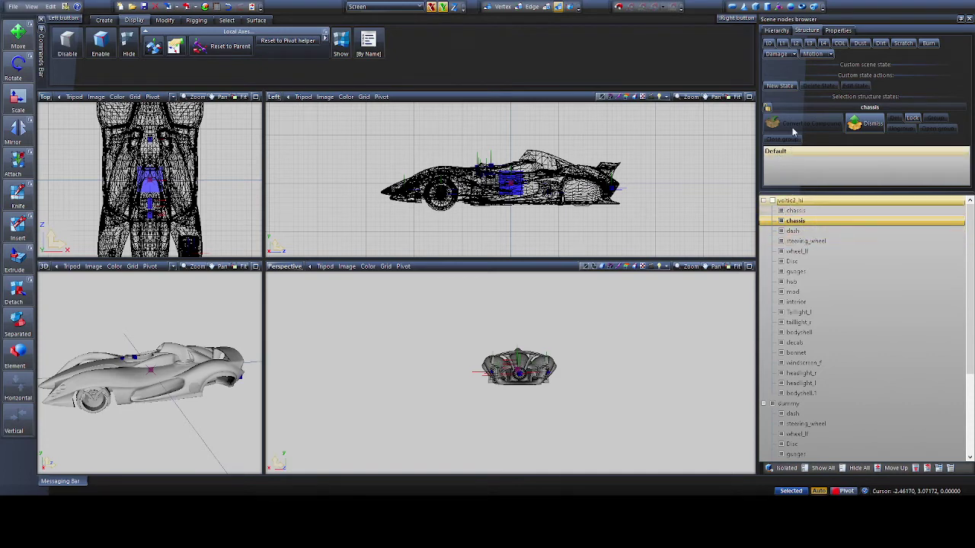
Put the chassis mesh into the L0 state of the chassis compound and end the compound's state editing
left_click(809, 214)
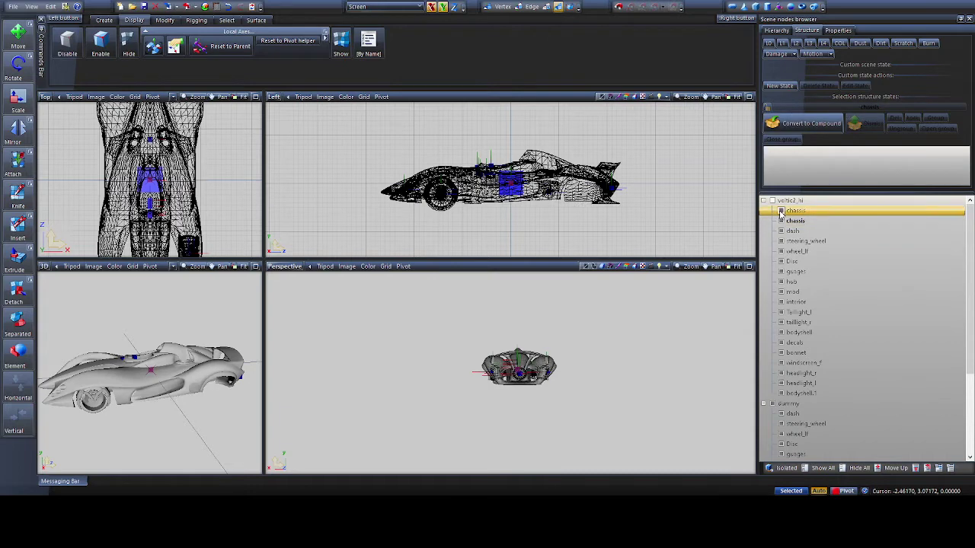
key("Down")
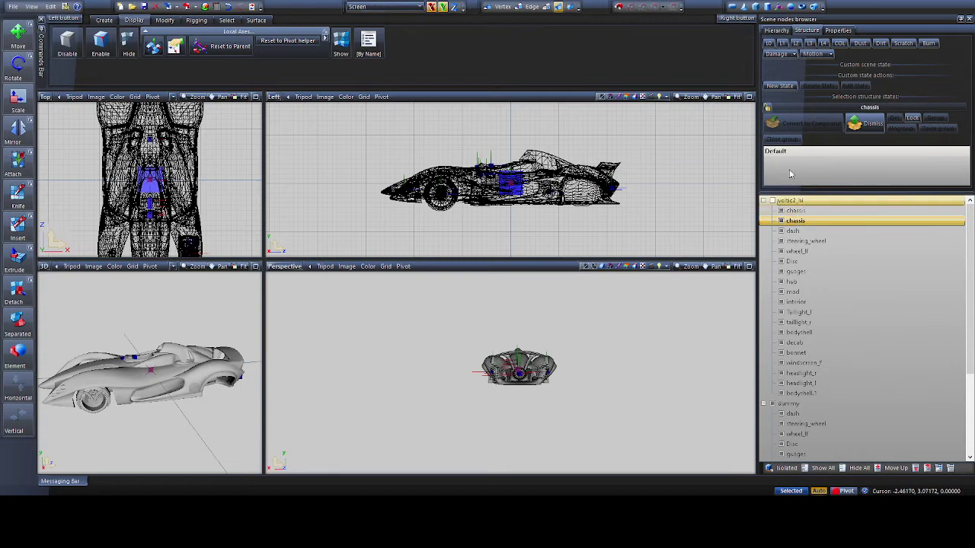
left_click(768, 110)
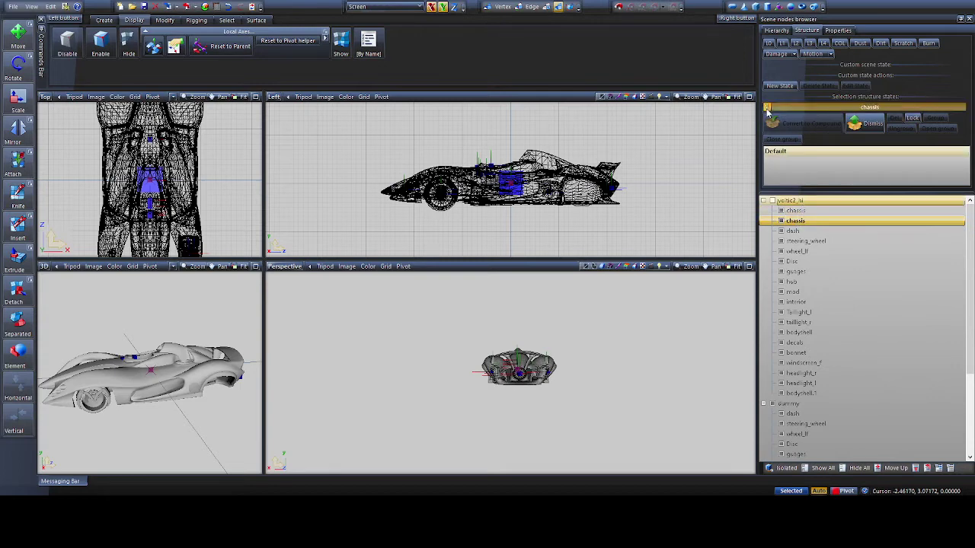
left_click(768, 44)
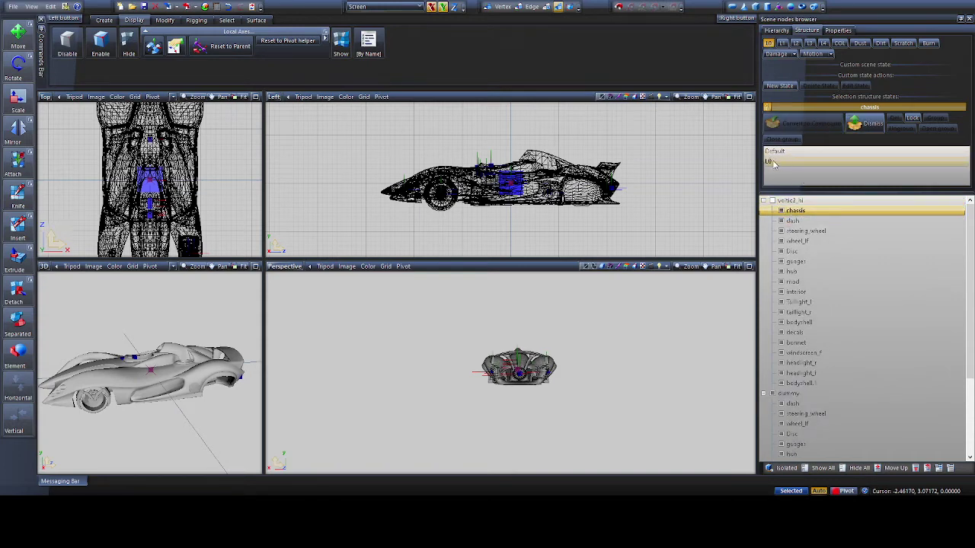
left_click(768, 42)
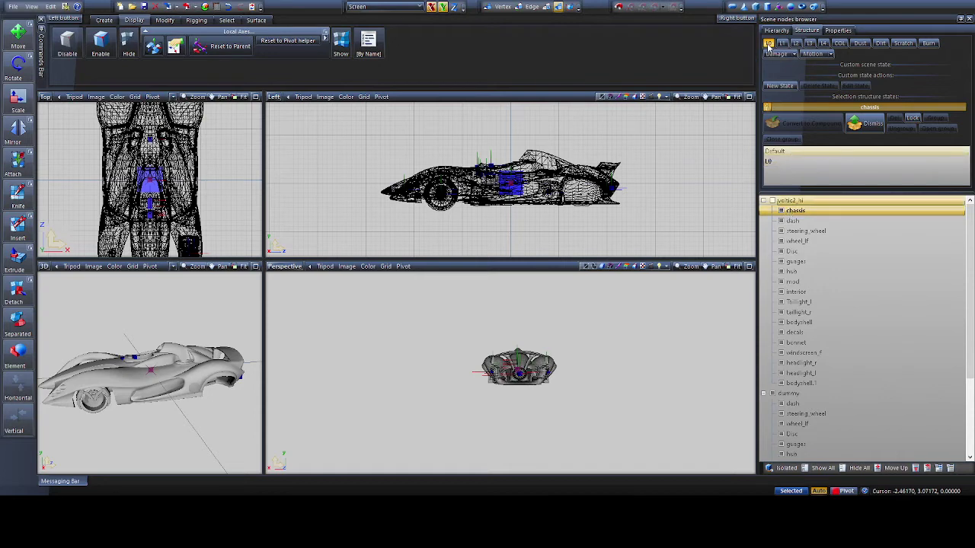
left_click(769, 109)
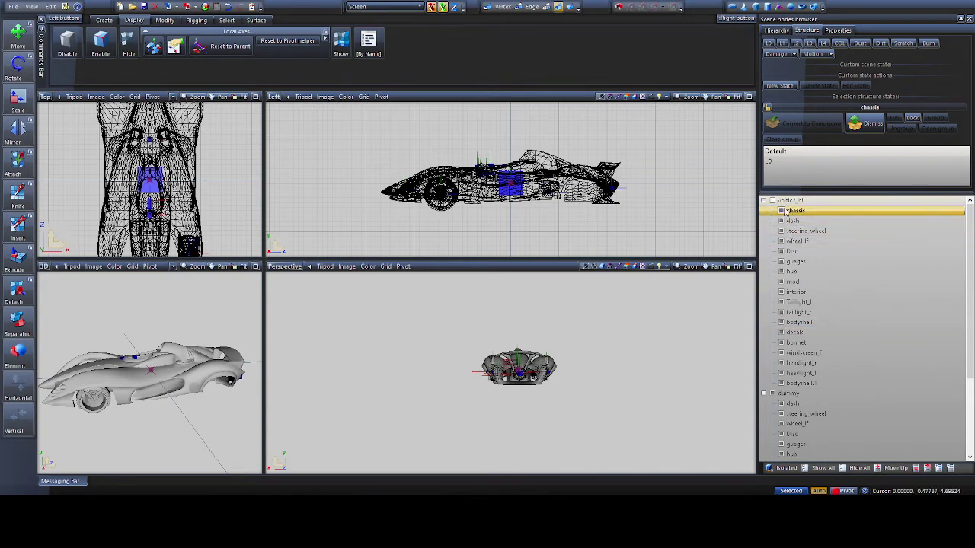
Convert the dash dummy node to a compound and put the dash mesh into its L0 state
left_click(789, 404)
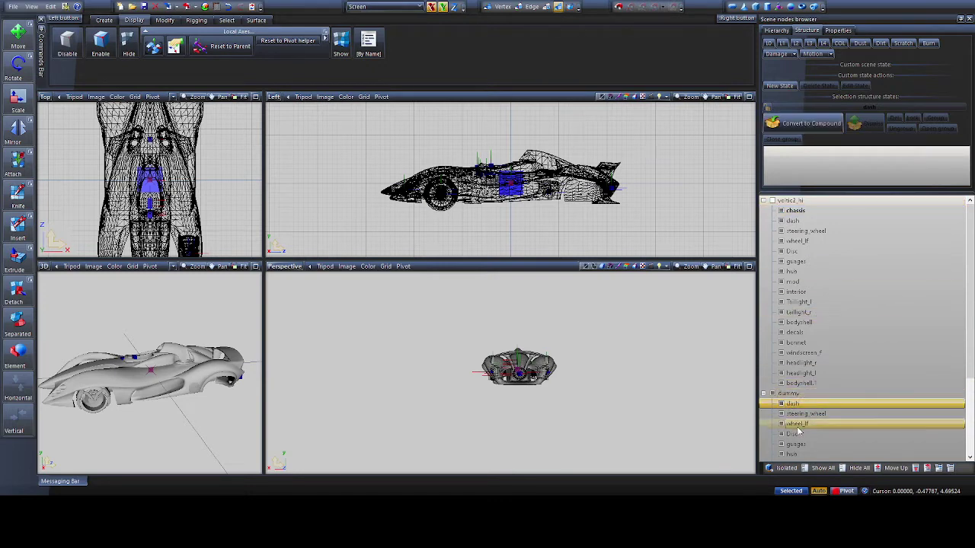
left_click(806, 397)
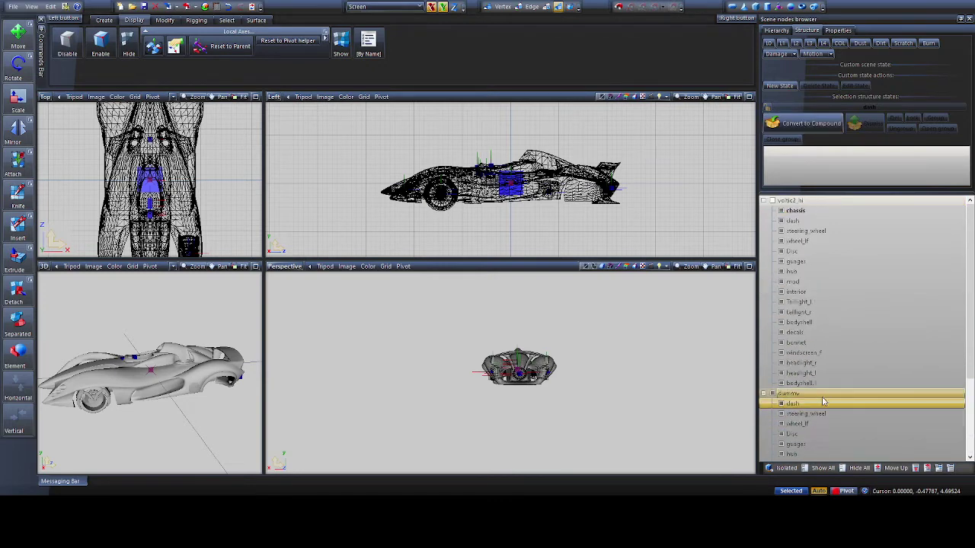
left_click(822, 402)
left_click(770, 107)
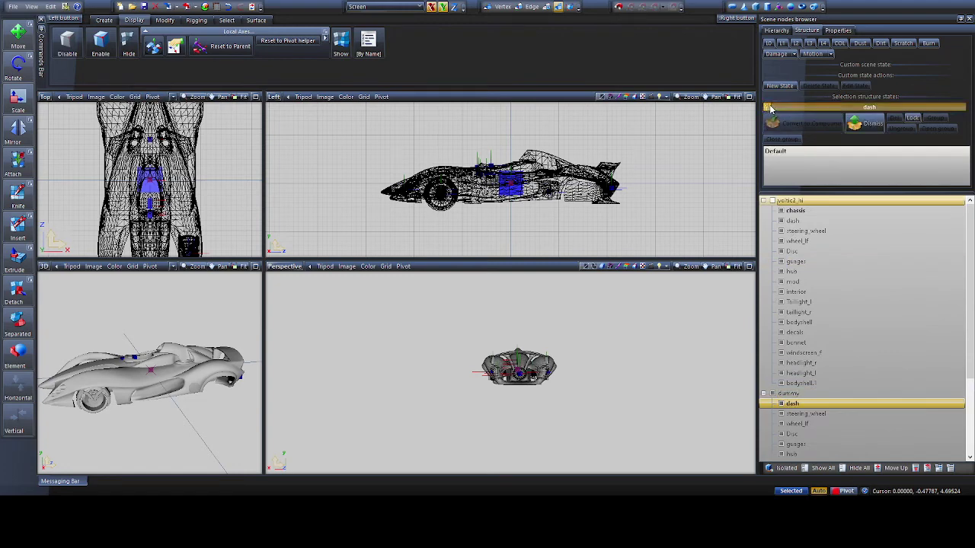
left_click(771, 46)
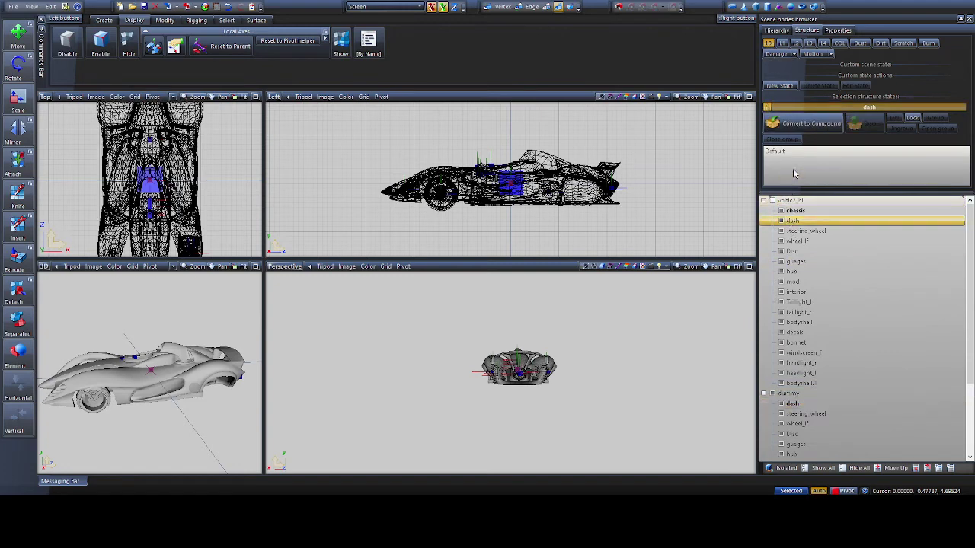
left_click(771, 108)
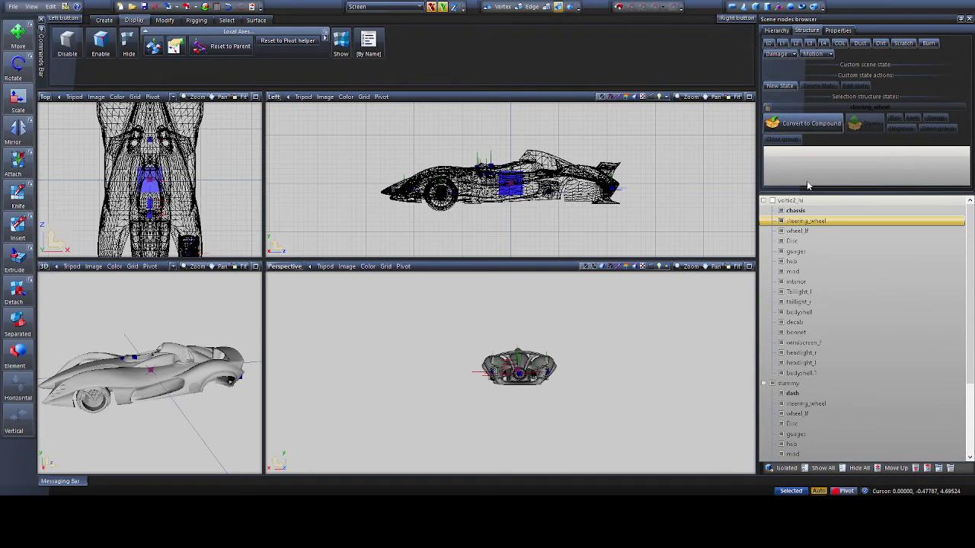
Convert the steering_wheel dummy node to a compound and put the steering_wheel mesh into its L0 state
left_click(797, 364)
left_click(800, 403)
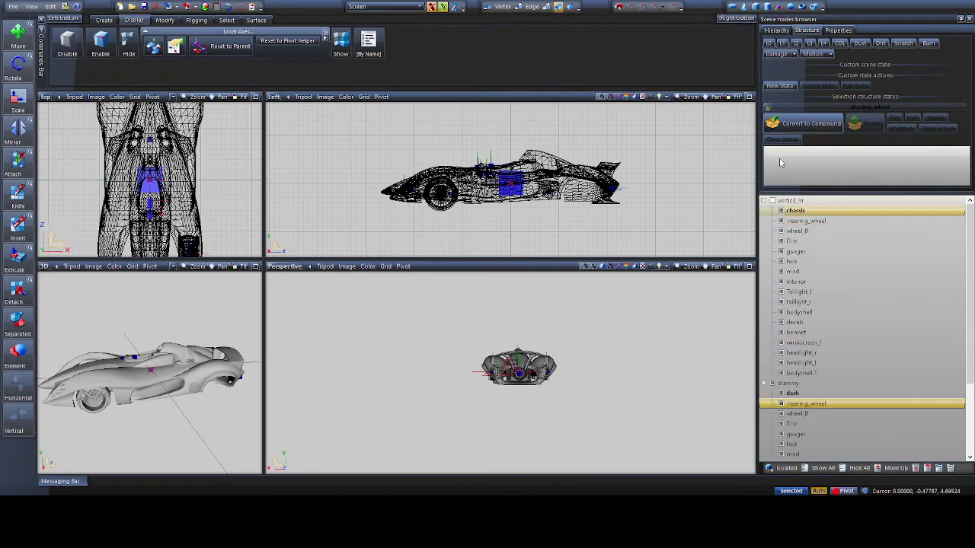
left_click(767, 107)
left_click(769, 44)
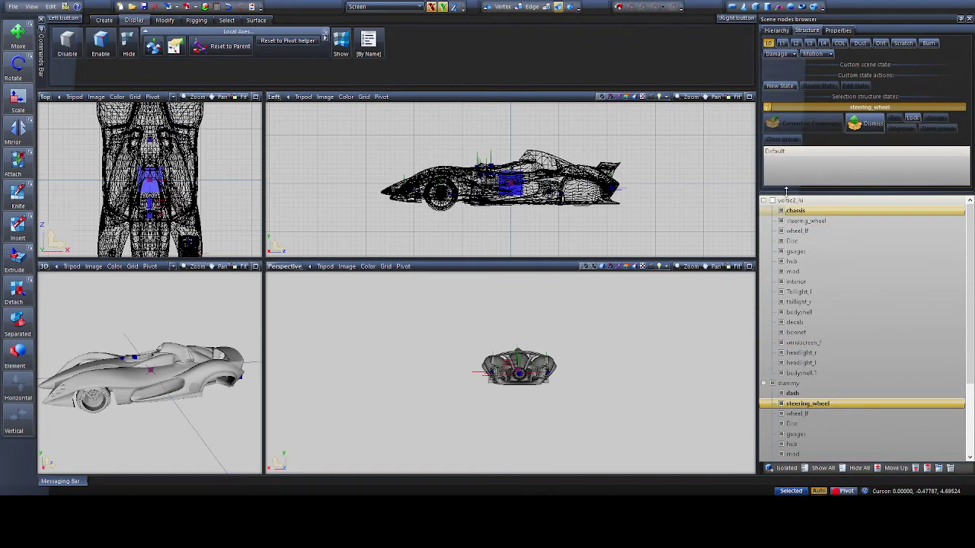
left_click(769, 108)
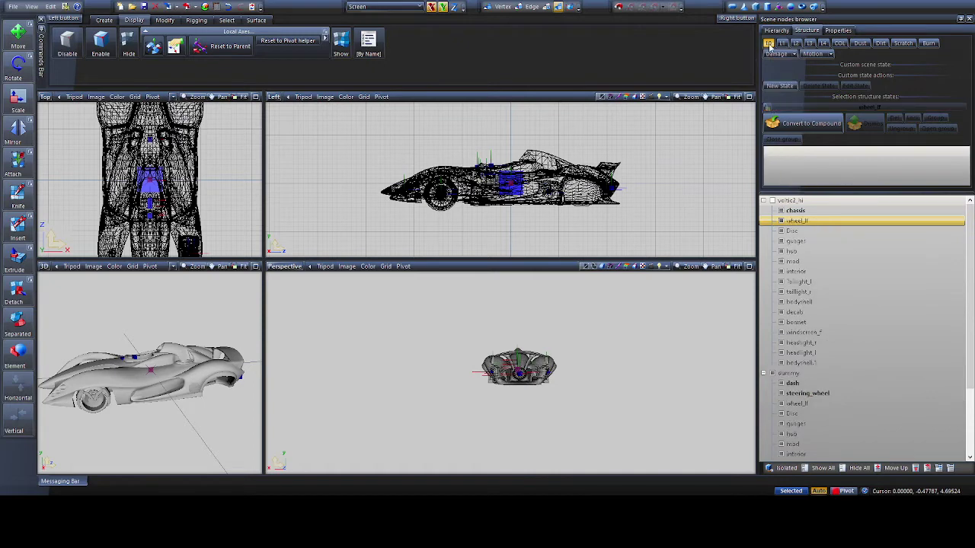
Convert the Disc dummy node to a compound and put the Disc mesh into its L0 state
left_click(797, 233)
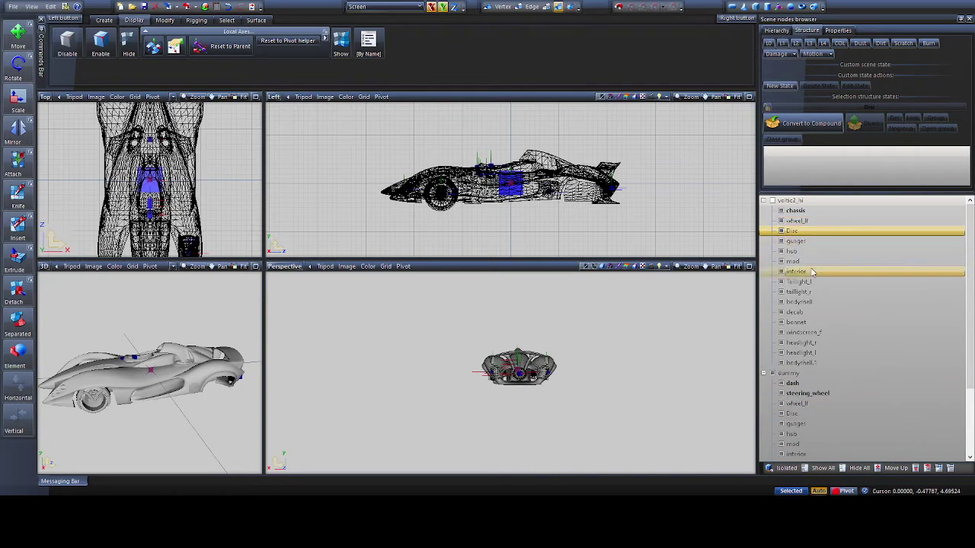
left_click(803, 415)
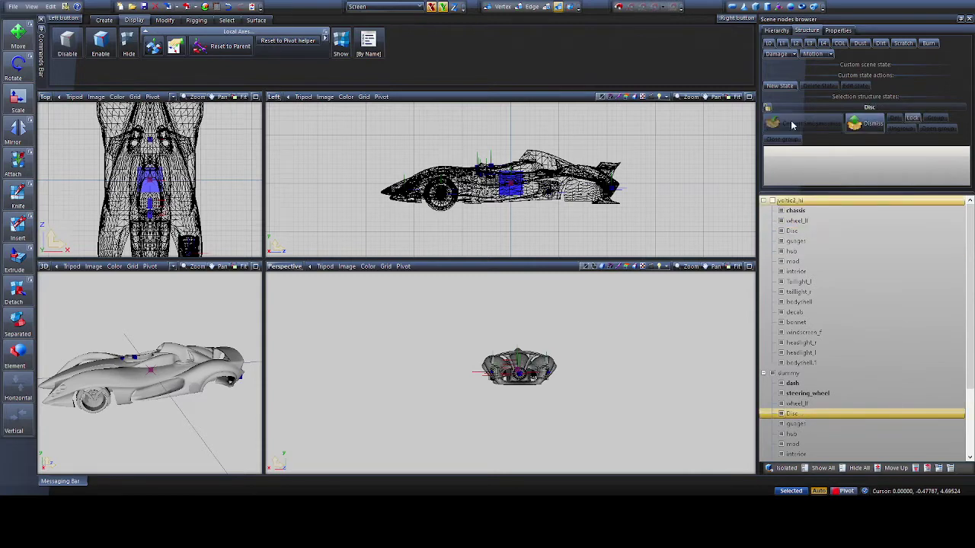
left_click(770, 108)
left_click(769, 43)
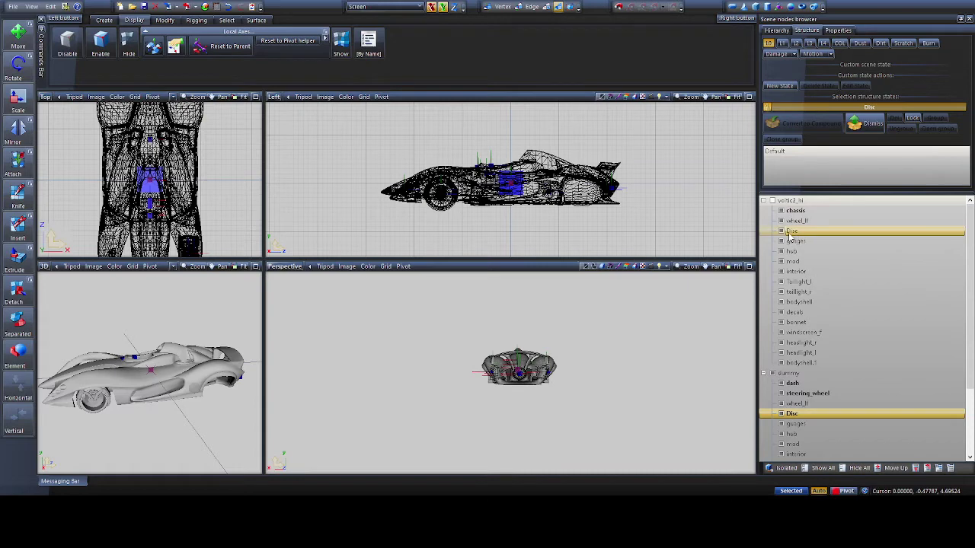
left_click(789, 237)
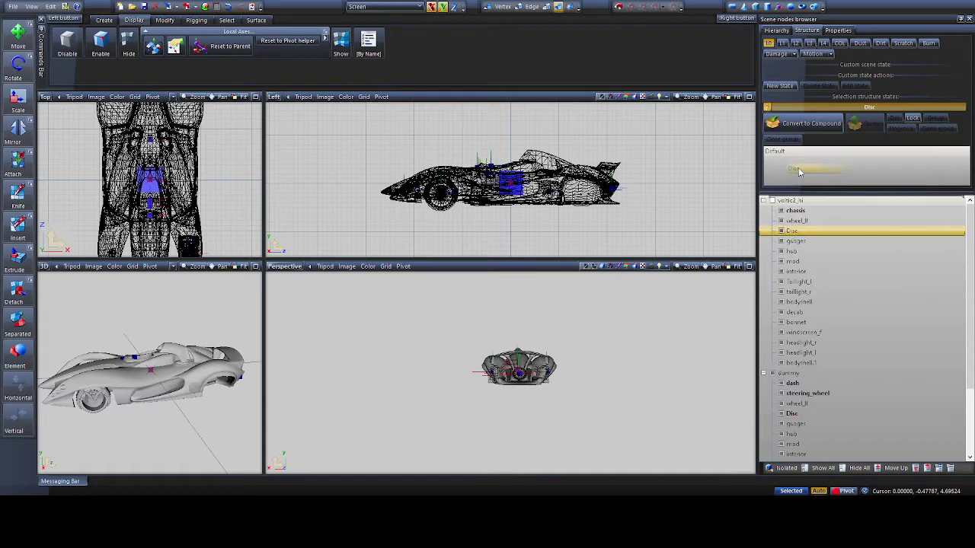
left_click(769, 44)
Convert the guages dummy node to a compound and put the guages mesh into its L0 state
left_click(794, 413)
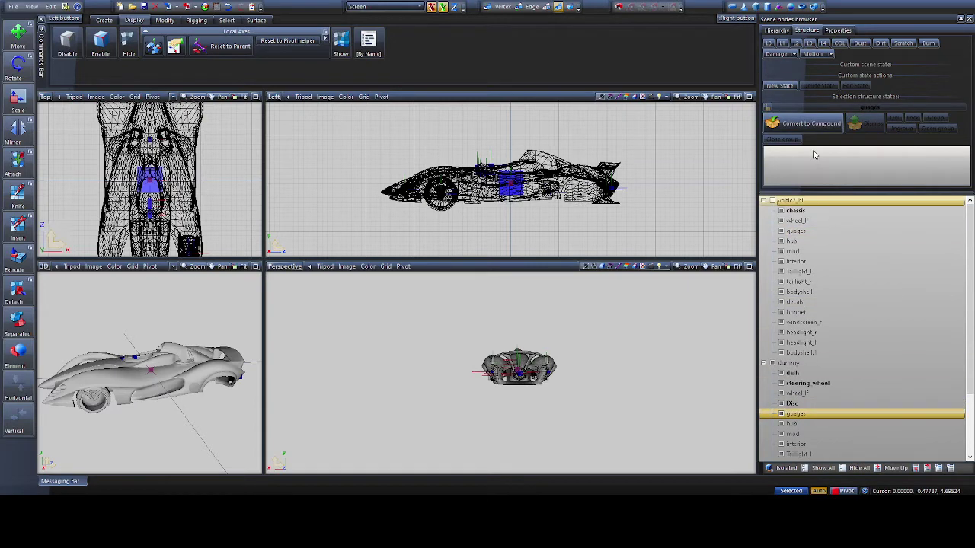
left_click(769, 43)
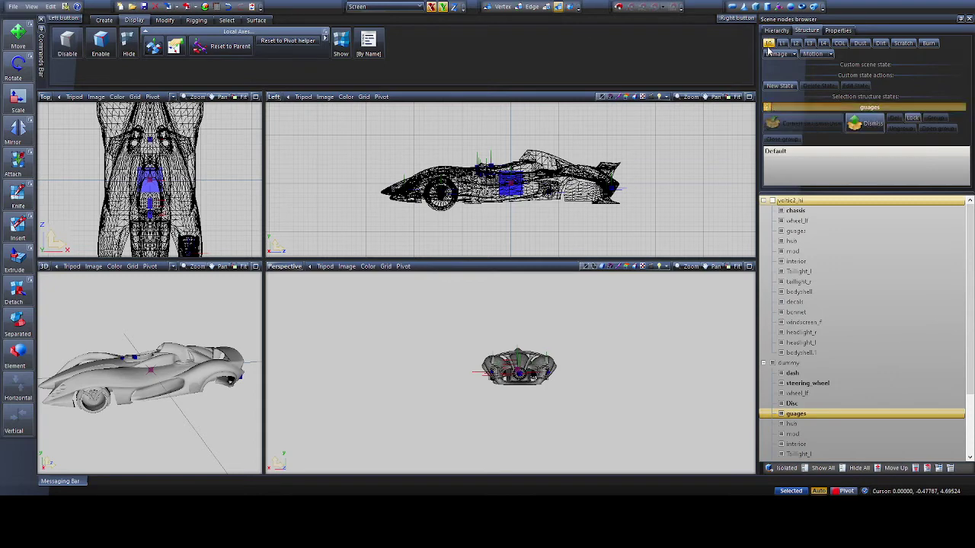
left_click(792, 231)
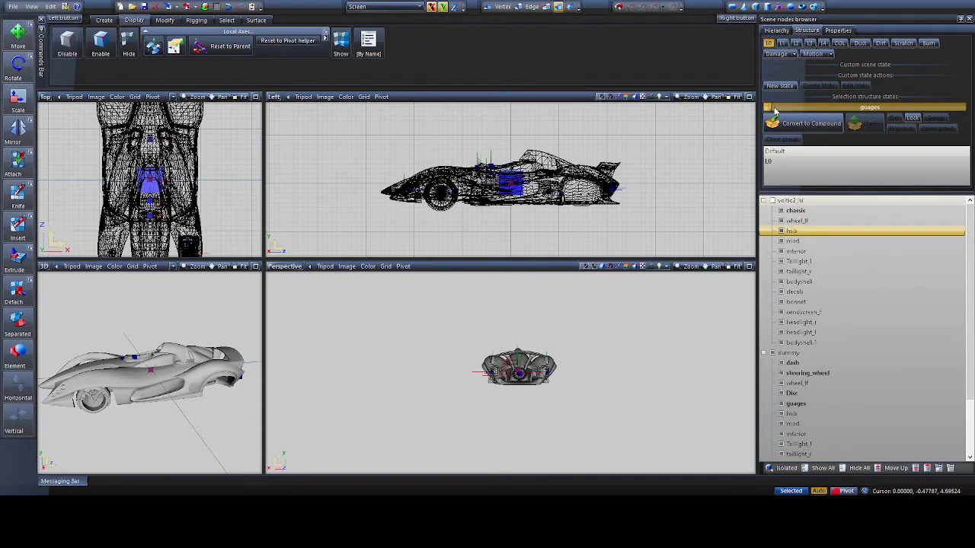
left_click(769, 44)
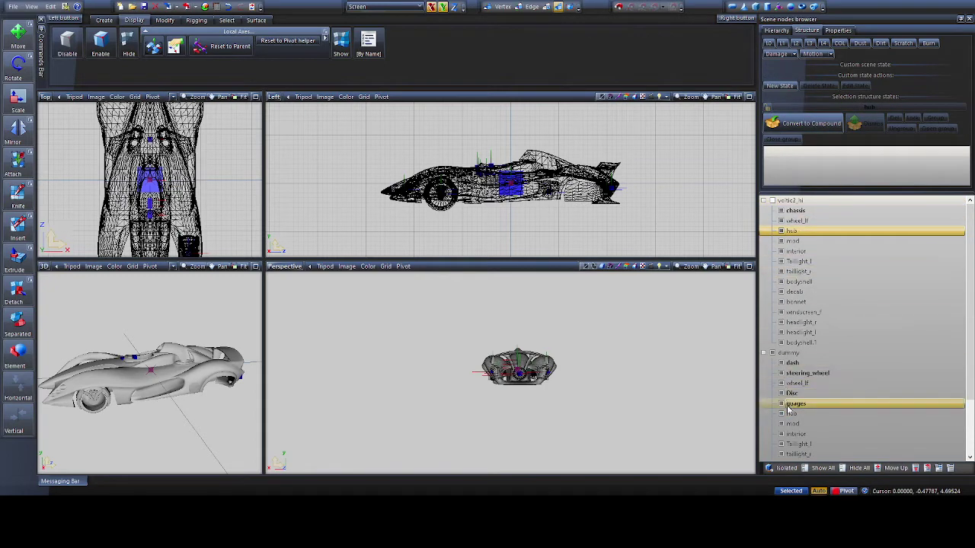
Convert the hub dummy node to a compound and put the mod mesh into its L0 state
left_click(769, 43)
left_click(813, 295)
left_click(796, 241)
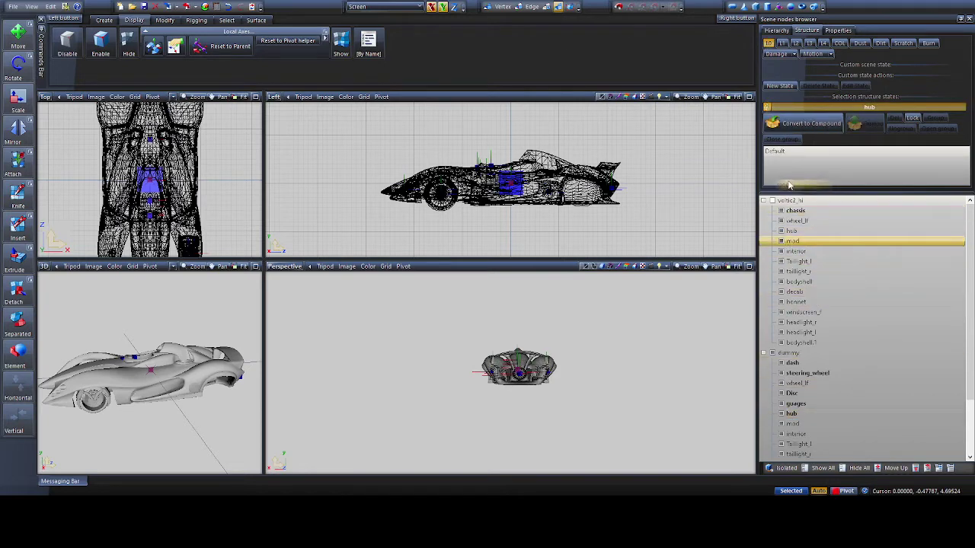
left_click(766, 109)
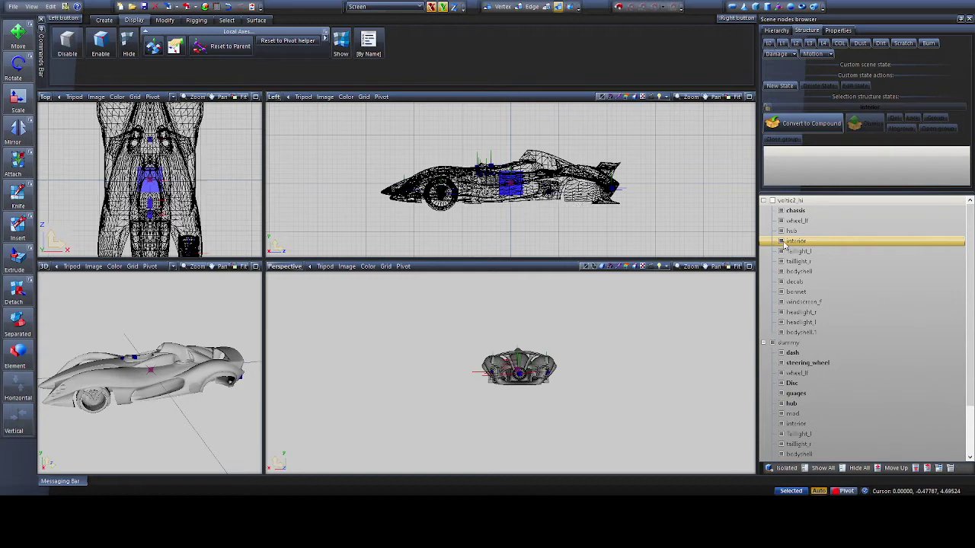
Dismiss the hub compound and move the mod mesh from it back into the voltic2_hi hierarchy
left_click(794, 416)
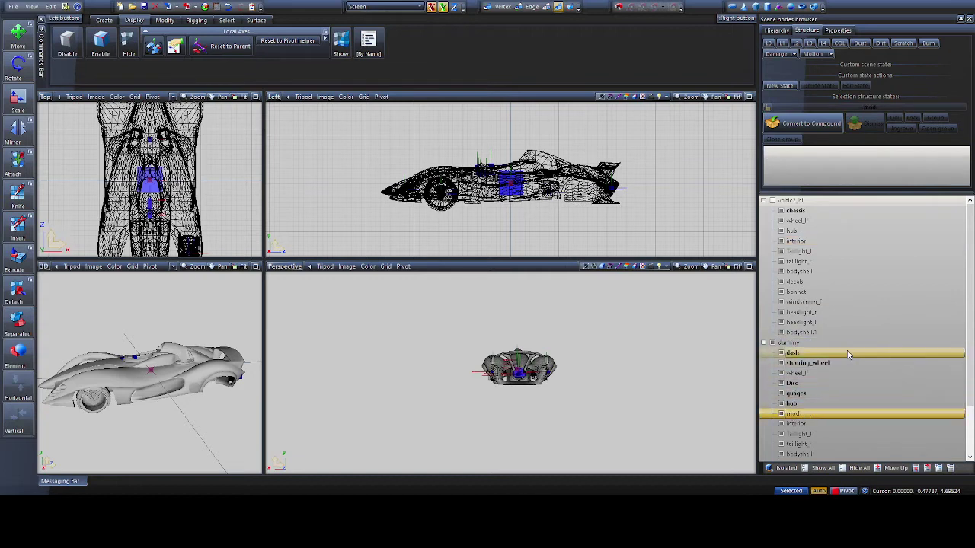
left_click(796, 404)
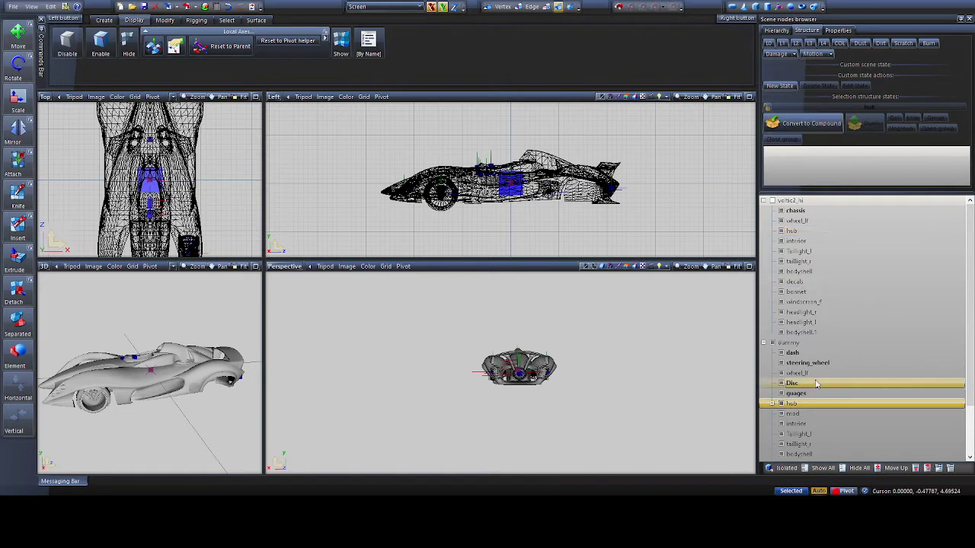
left_click(786, 414)
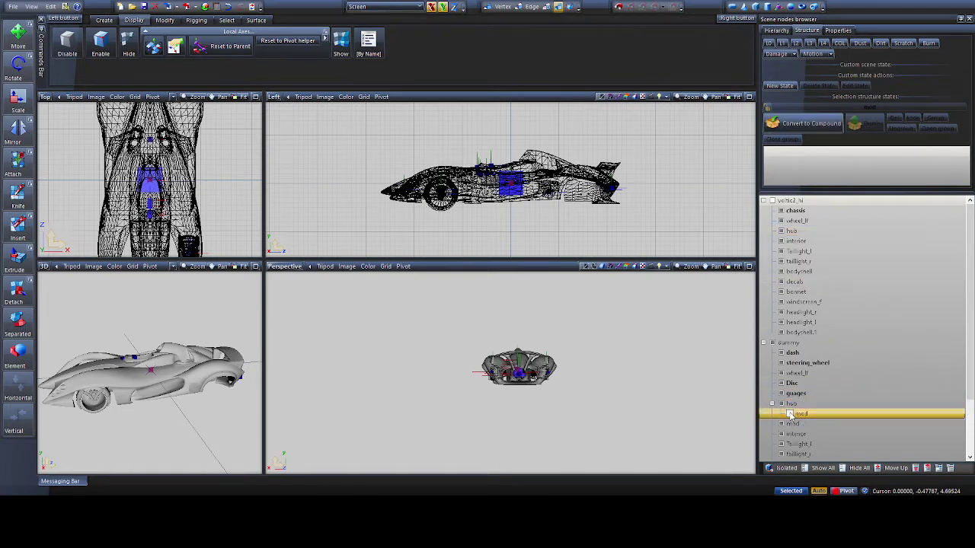
left_click(799, 405)
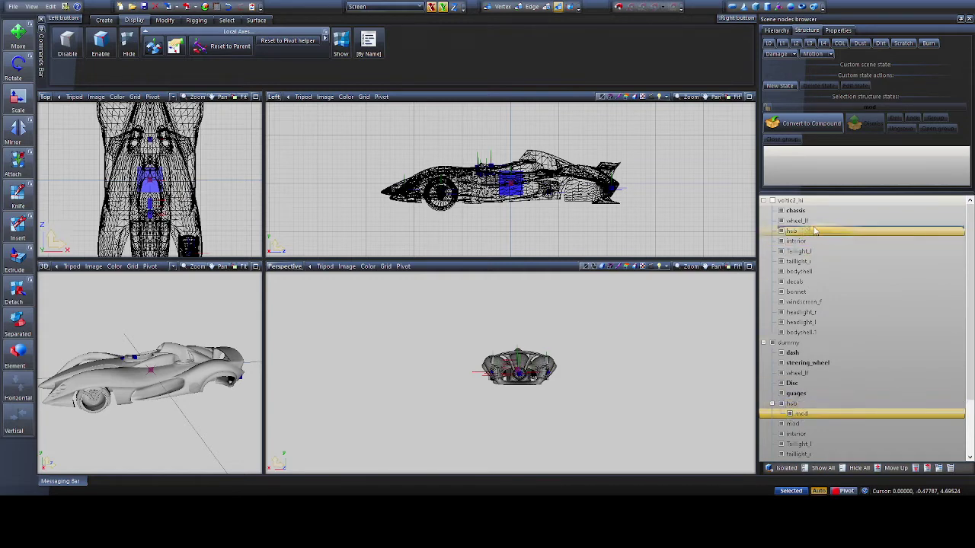
left_click(800, 405)
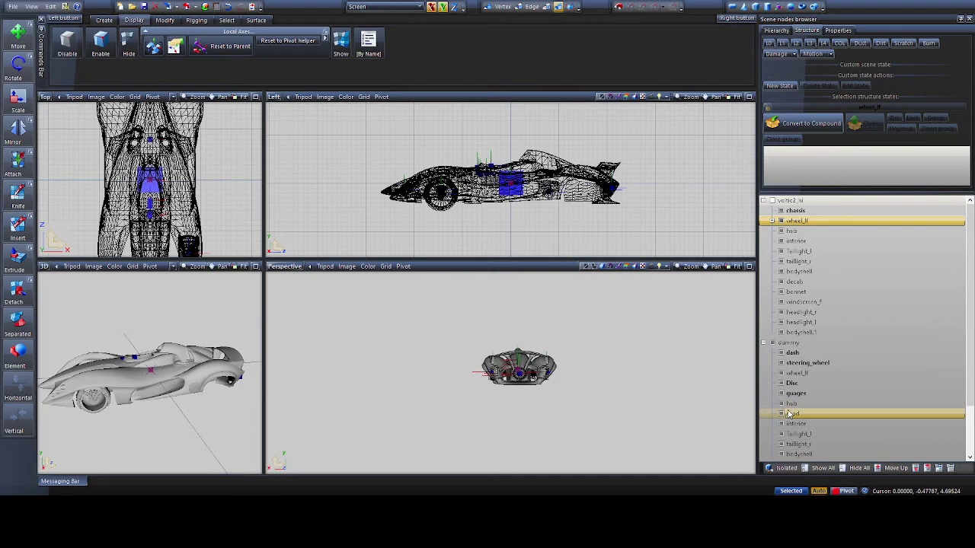
Convert the hub dummy to a compound with the hub mesh in L0, and move the mod mesh out of wheel_lf to directly under voltic2_hi
left_click(800, 404)
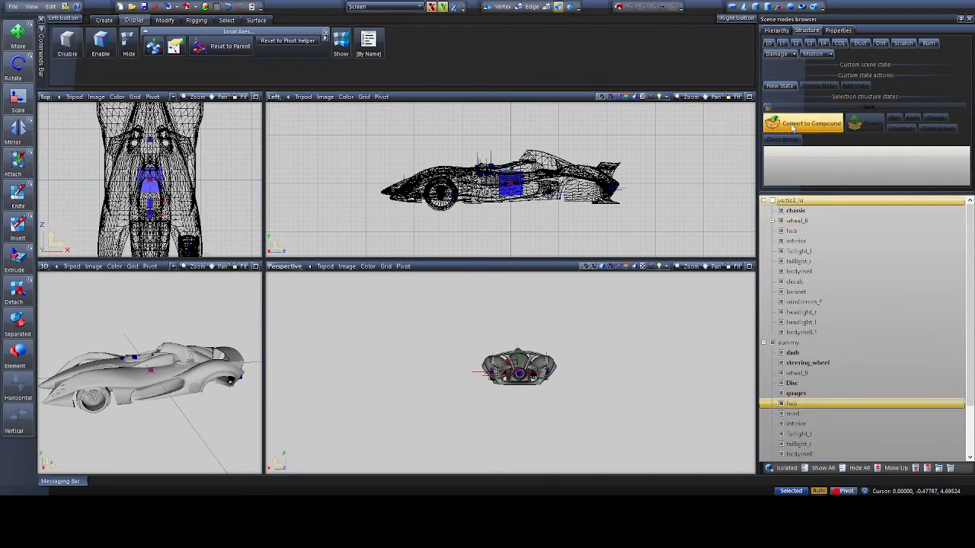
left_click(769, 44)
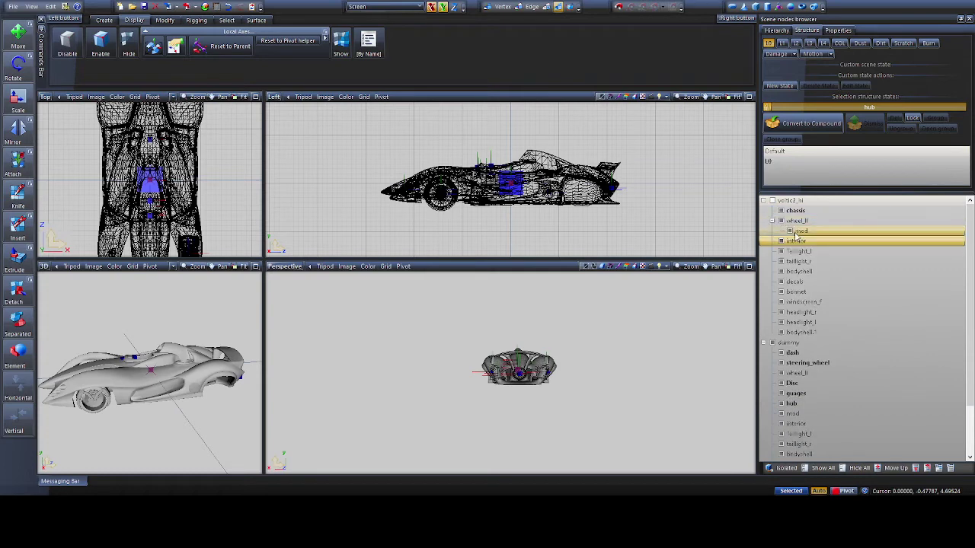
left_click_drag(796, 230, 803, 222)
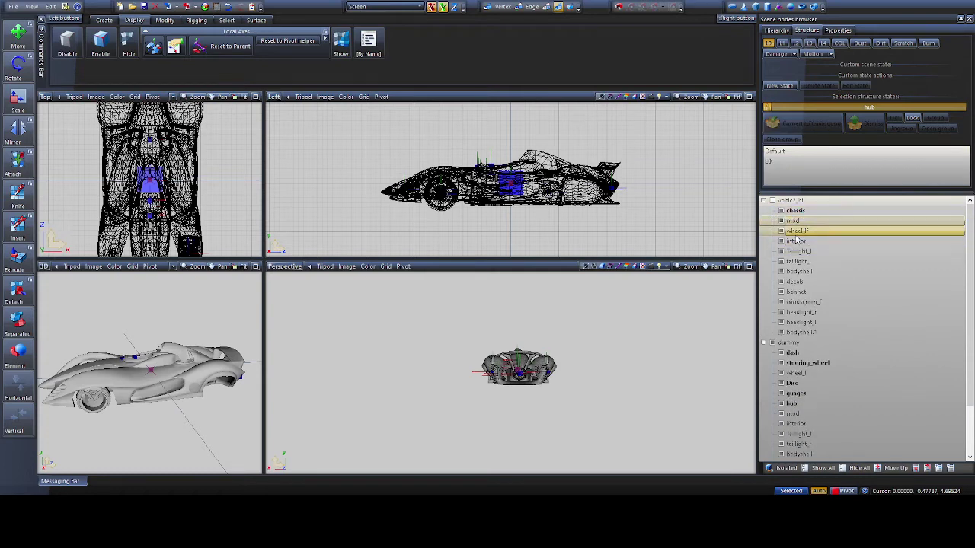
Convert the mod dummy node to a compound and put the mod mesh into its L0 state
left_click(792, 414)
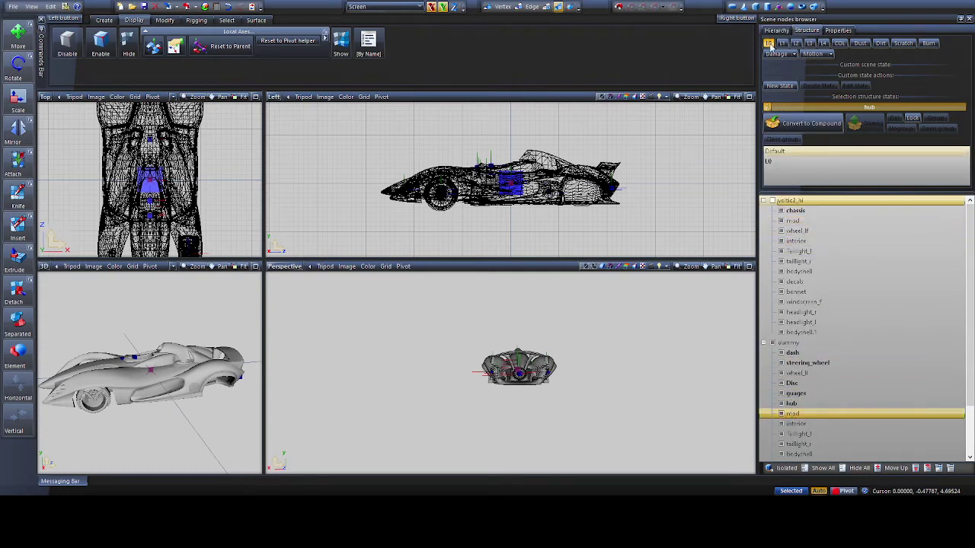
left_click(800, 435, "ctrl")
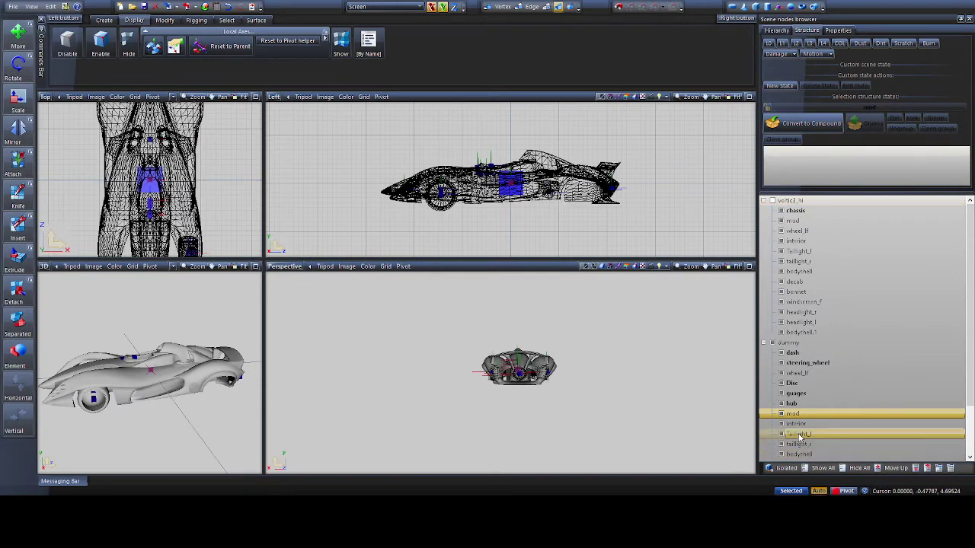
left_click(796, 241, "ctrl")
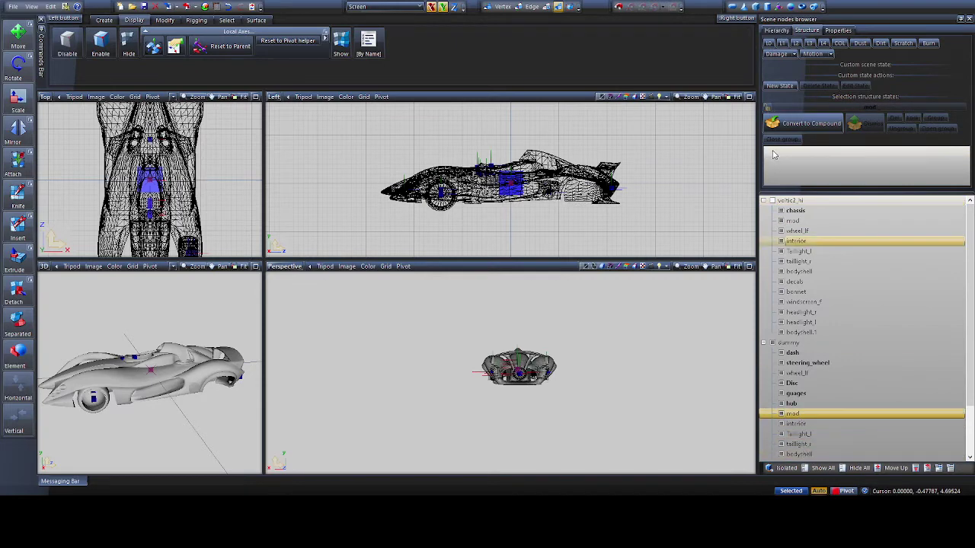
left_click(766, 107)
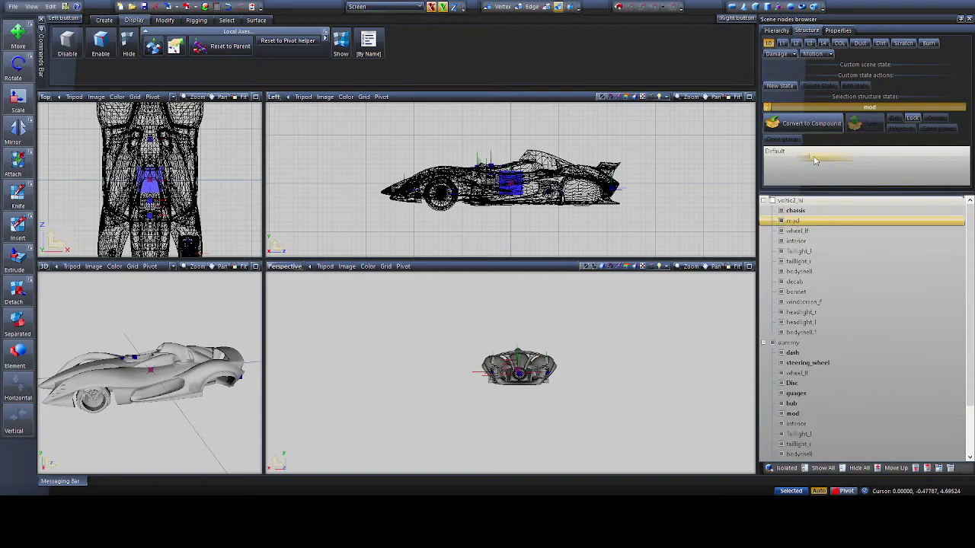
key("Delete")
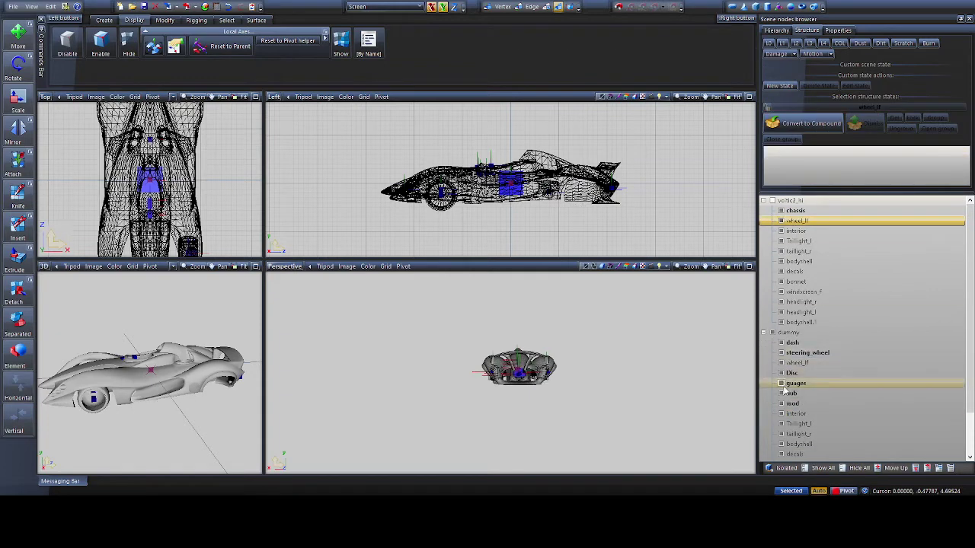
Convert the interior dummy node to a compound and put the interior mesh into its L0 state
left_click(769, 108)
left_click(792, 224)
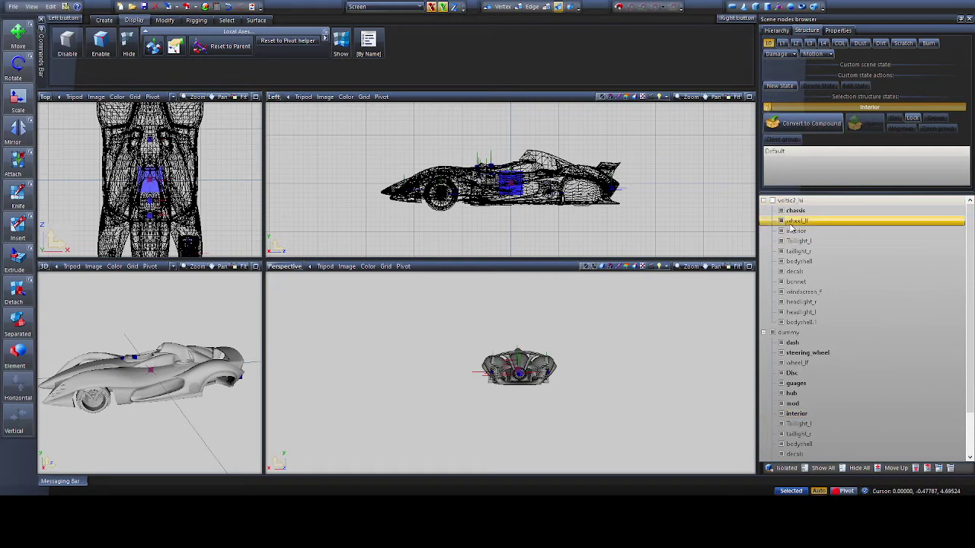
left_click_drag(796, 231, 766, 113)
left_click(767, 107)
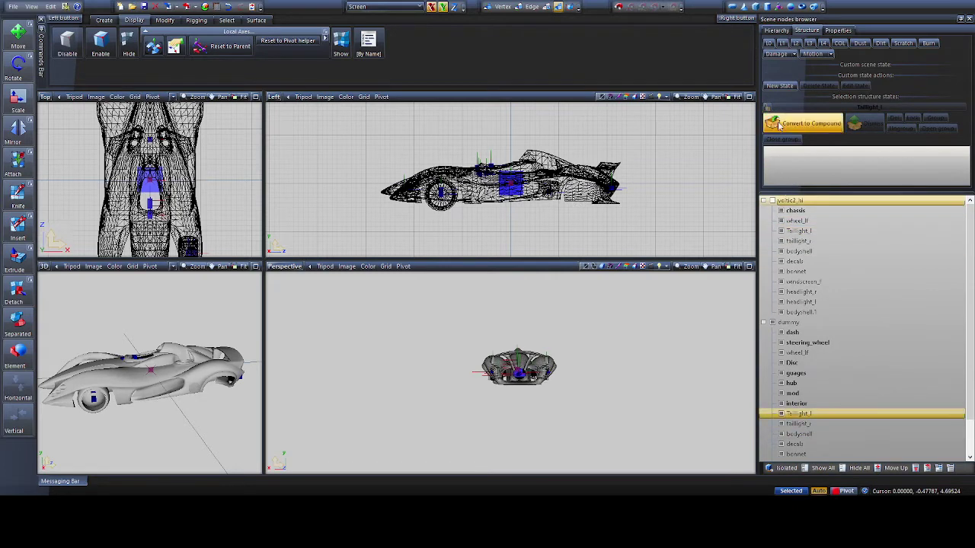
Convert the Taillight_l dummy node to a compound and put the Taillight_l mesh into its L0 state
left_click(767, 108)
left_click(767, 108)
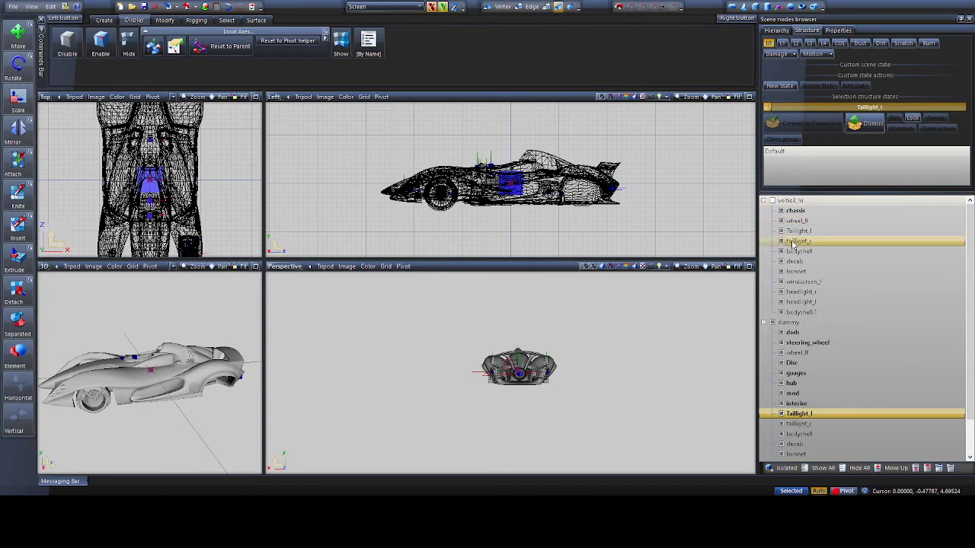
left_click(767, 107)
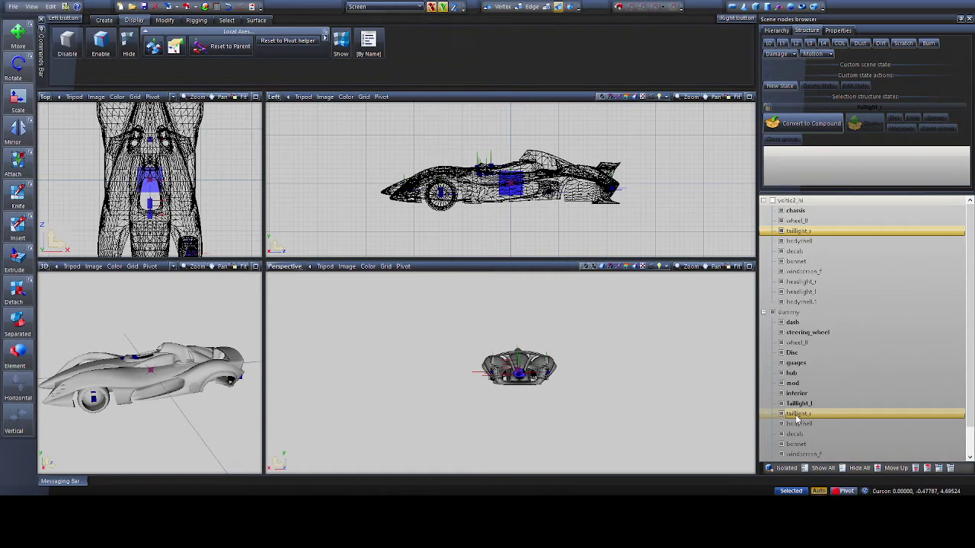
Convert the taillight_r dummy node to a compound and put the taillight_r mesh into its L0 state
left_click(787, 142)
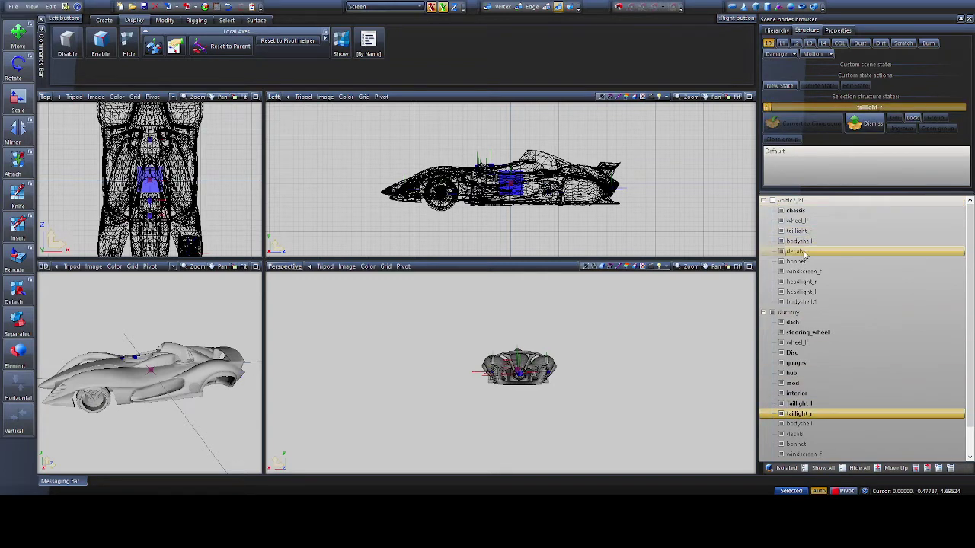
left_click(801, 231)
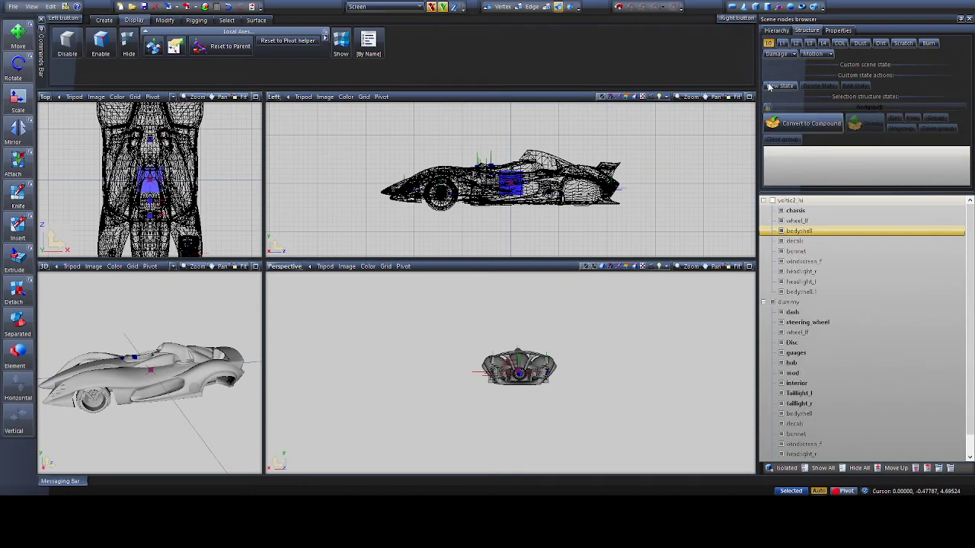
Convert the bodyshell dummy node to a compound and put the bodyshell mesh into its L0 state
left_click(799, 414)
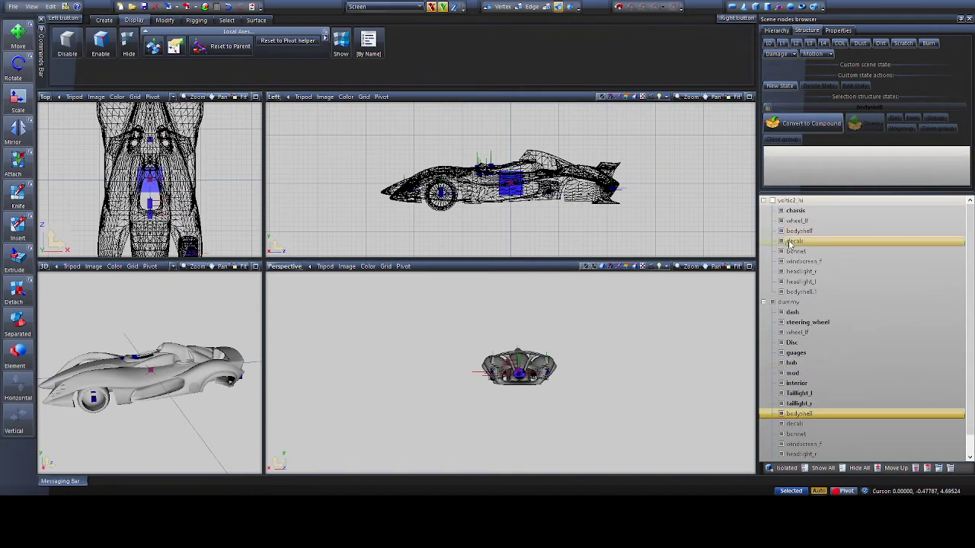
left_click(771, 126)
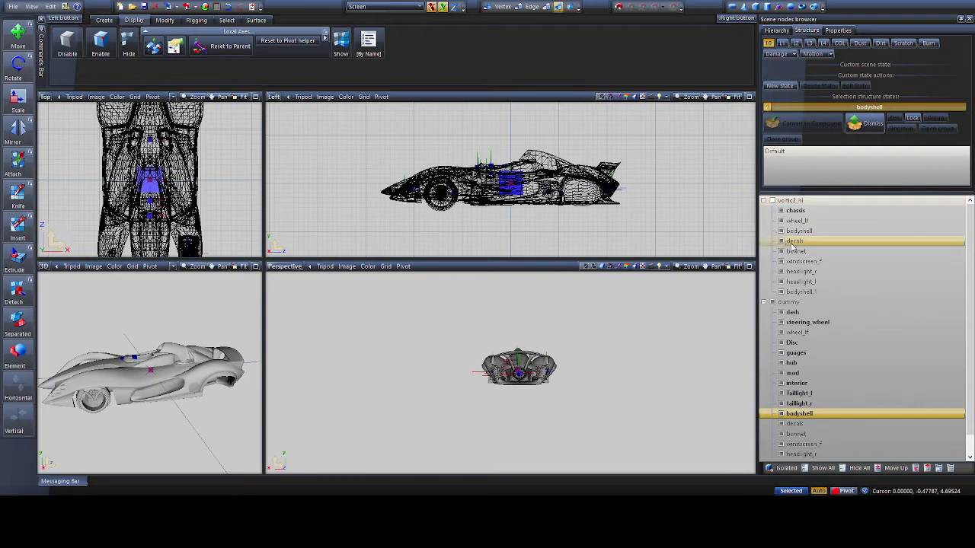
left_click(793, 242)
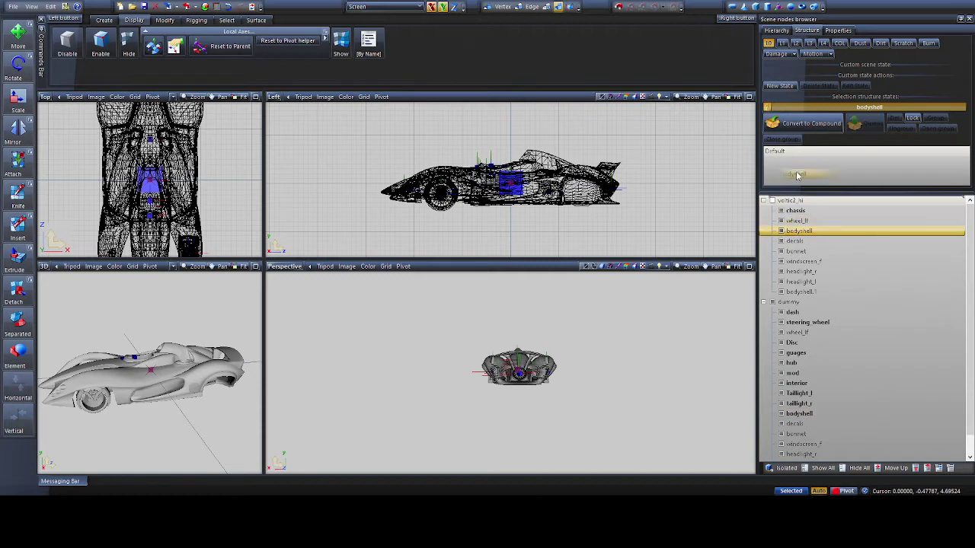
left_click(768, 44)
Convert the decals dummy node to a compound and put the decals mesh into its L0 state
left_click(794, 414)
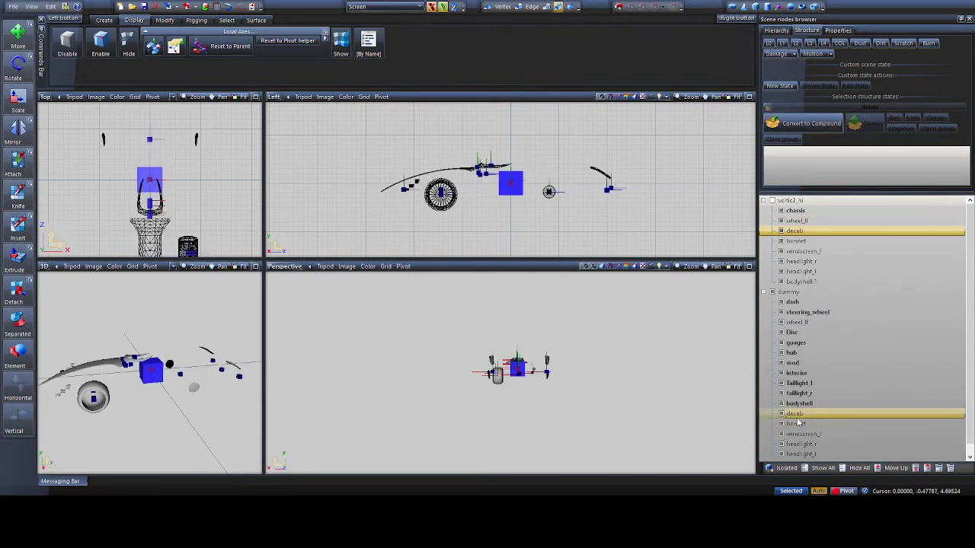
left_click(774, 124)
left_click(795, 232)
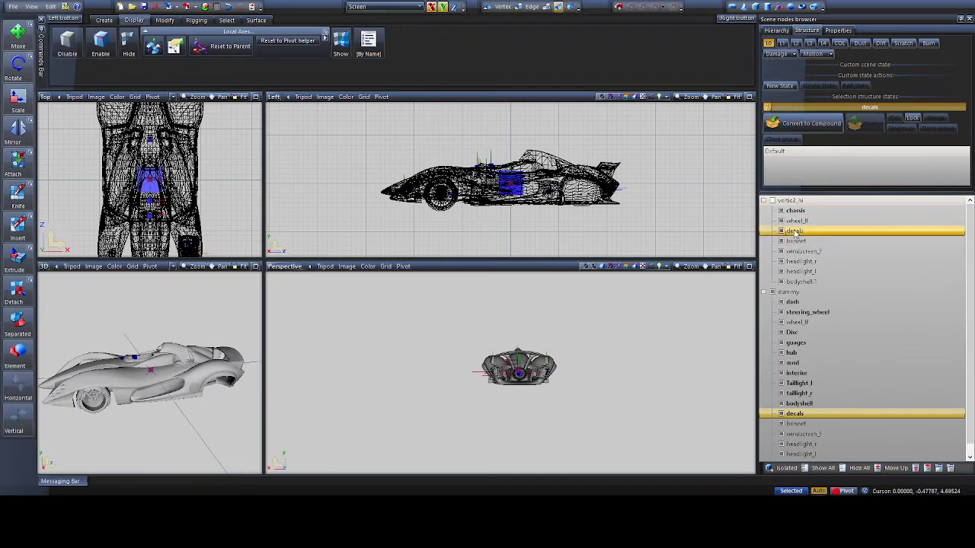
key("Delete")
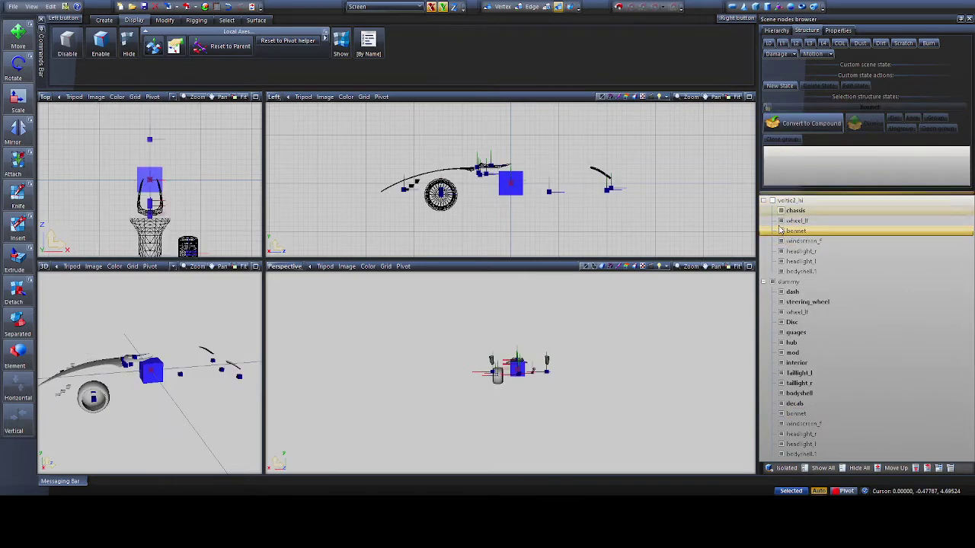
Convert the bonnet dummy node to a compound and put the bonnet mesh into its L0 state
left_click(794, 414)
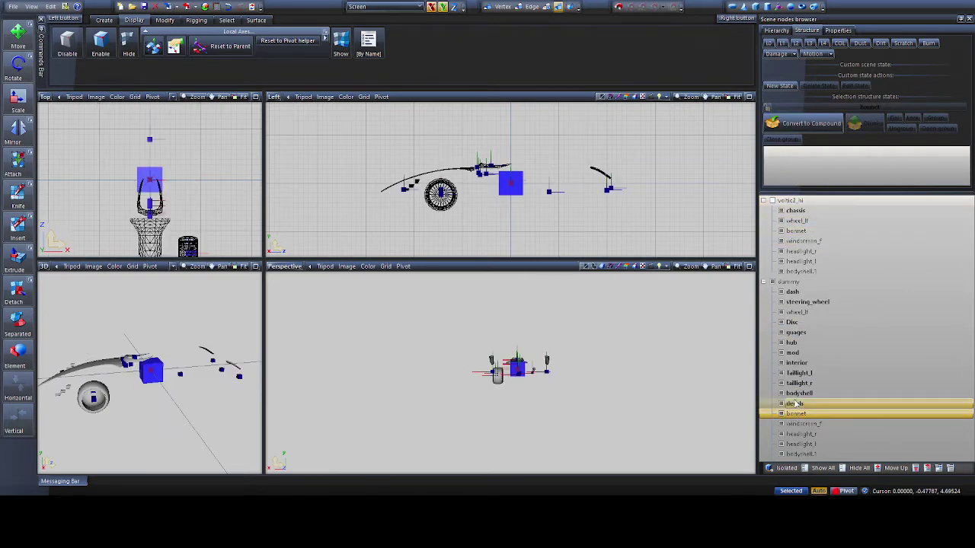
left_click(768, 107)
left_click(768, 43)
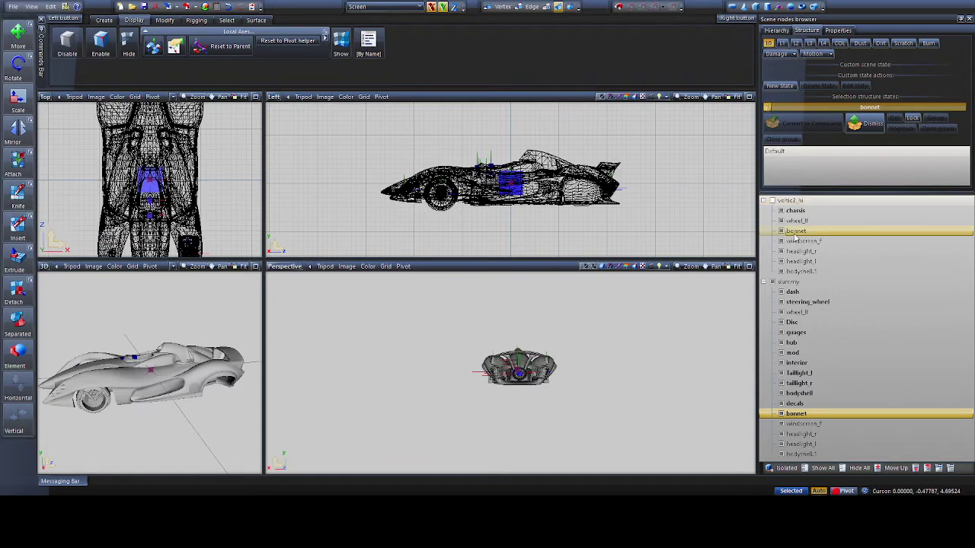
left_click(767, 43)
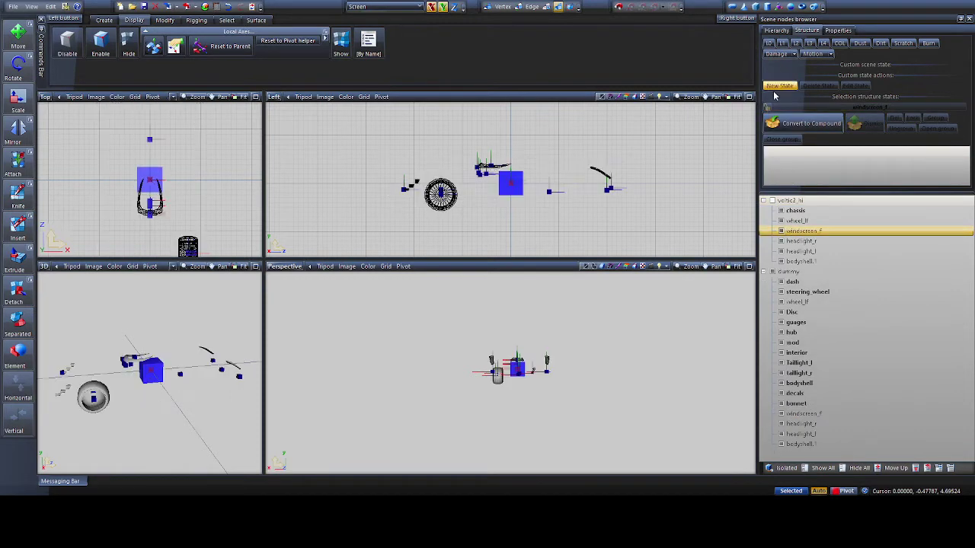
Convert the windscreen_f dummy node to a compound and switch the scene to its L0 state
left_click(795, 413)
left_click(768, 107)
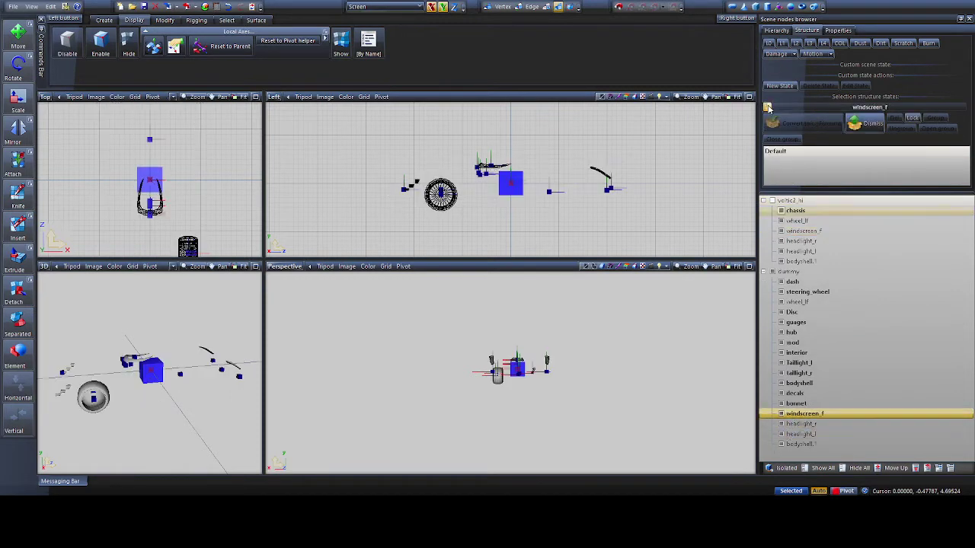
left_click(767, 44)
left_click_drag(808, 239, 799, 231)
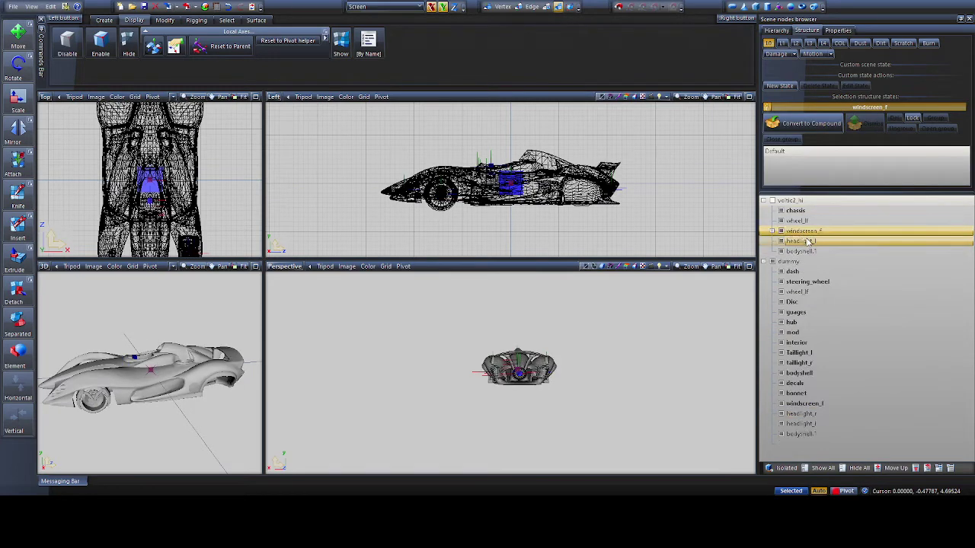
left_click(771, 230)
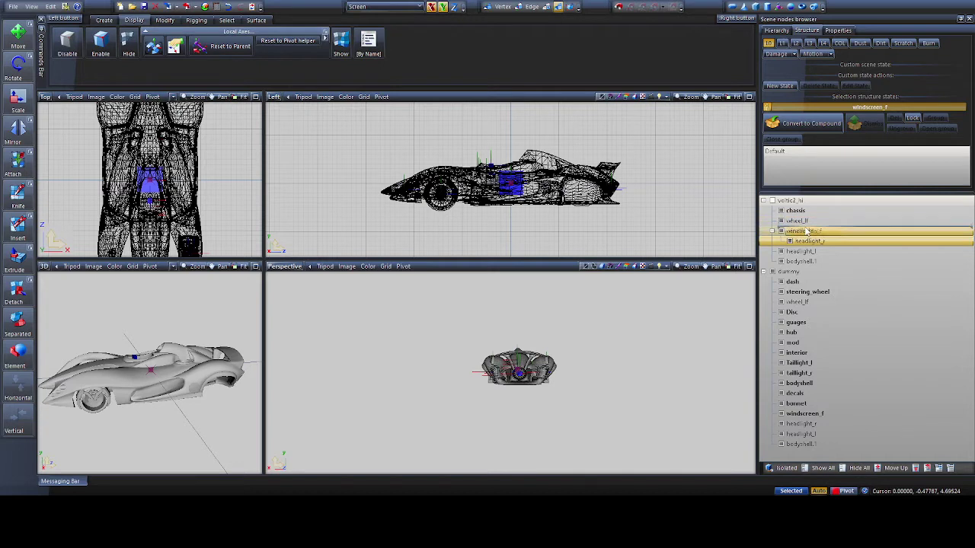
left_click_drag(808, 232, 811, 245)
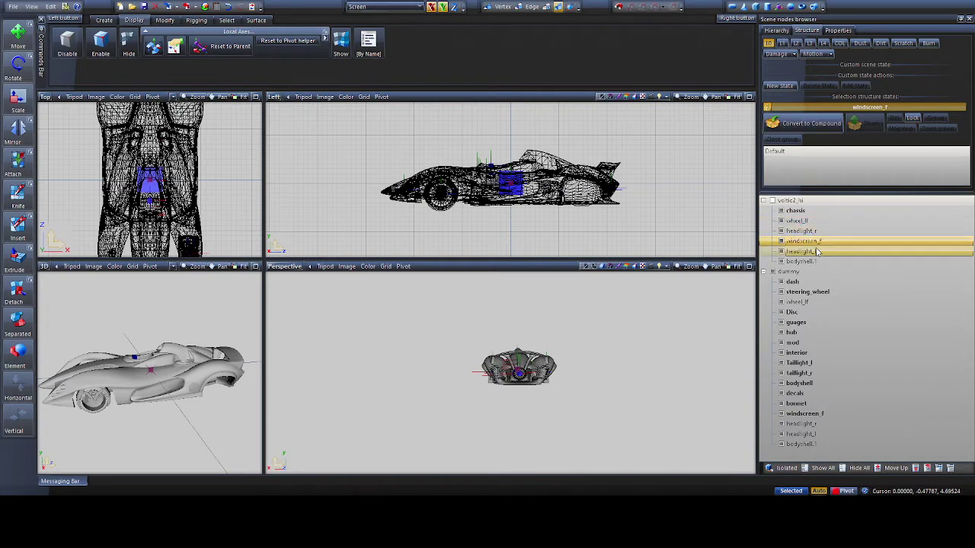
Put the windscreen_f mesh into the L0 state of the windscreen_f compound
left_click(810, 254)
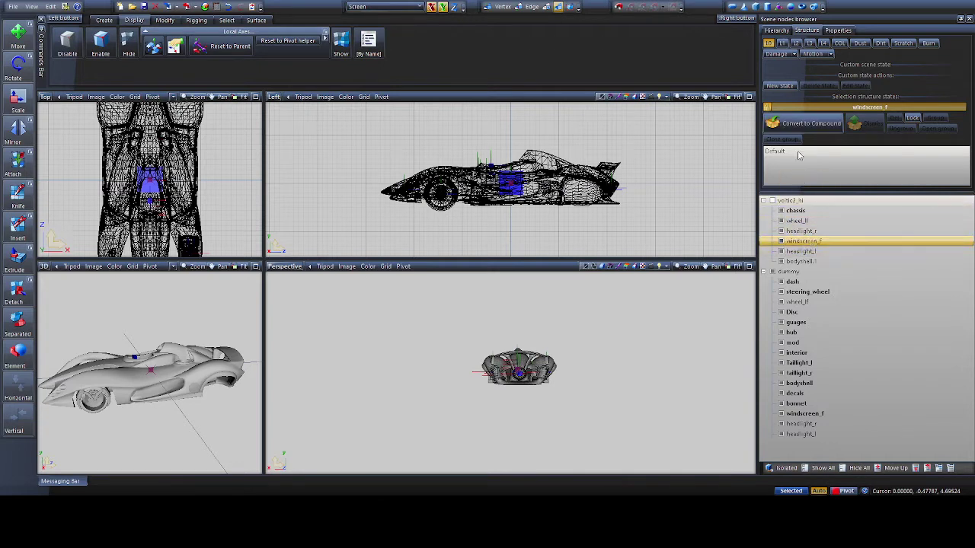
left_click(767, 43)
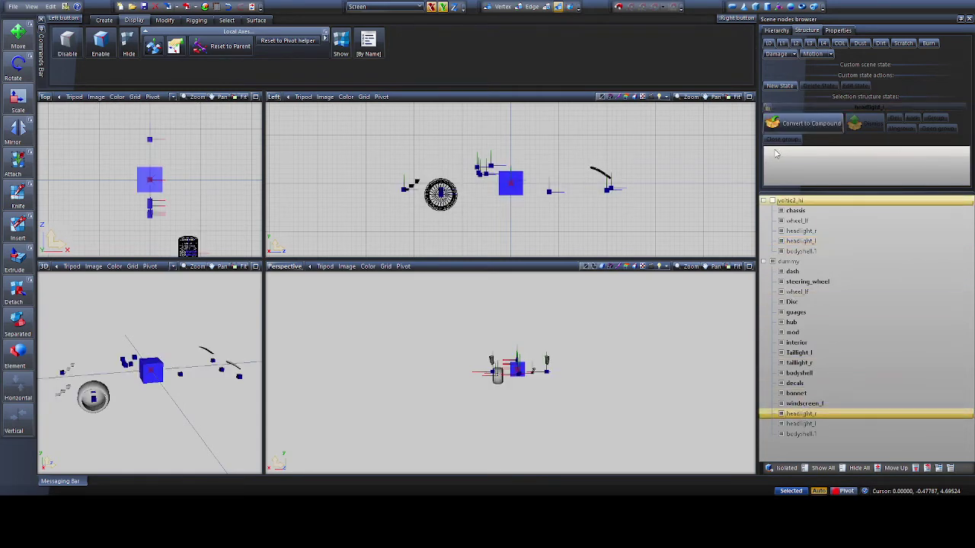
Convert the headlight_r dummy node to a compound and put the headlight_r mesh into its L0 state
left_click(769, 43)
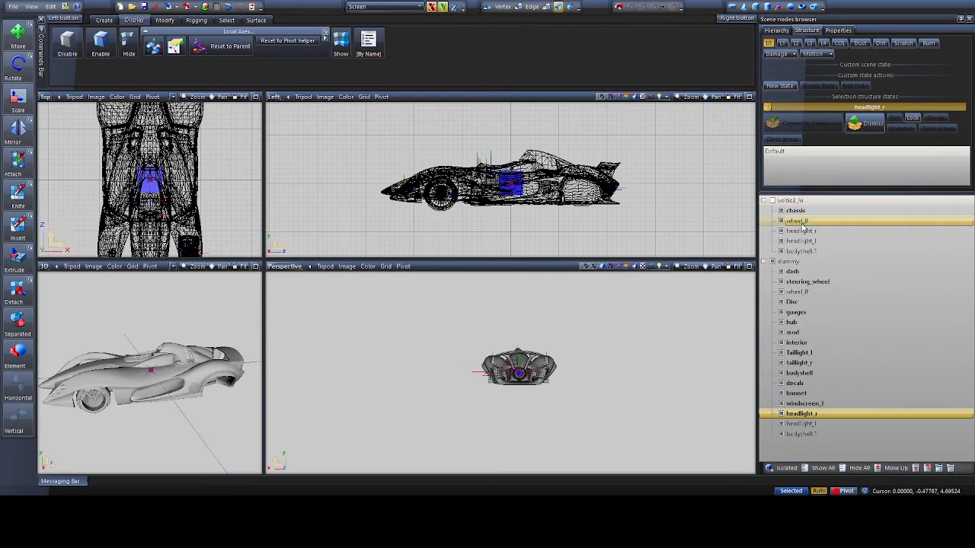
left_click(767, 108)
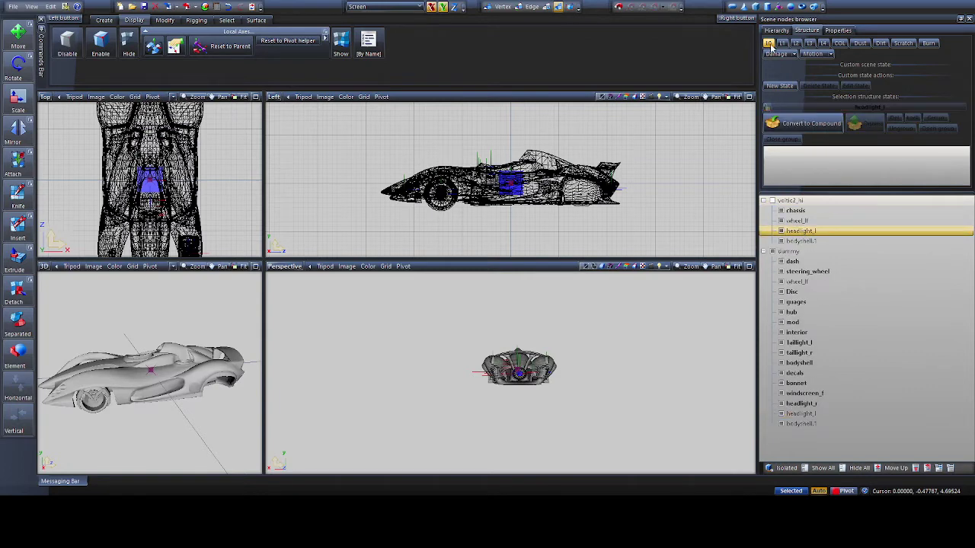
Convert the headlight_l dummy node to a compound and switch the scene to the L0 state
left_click(787, 116)
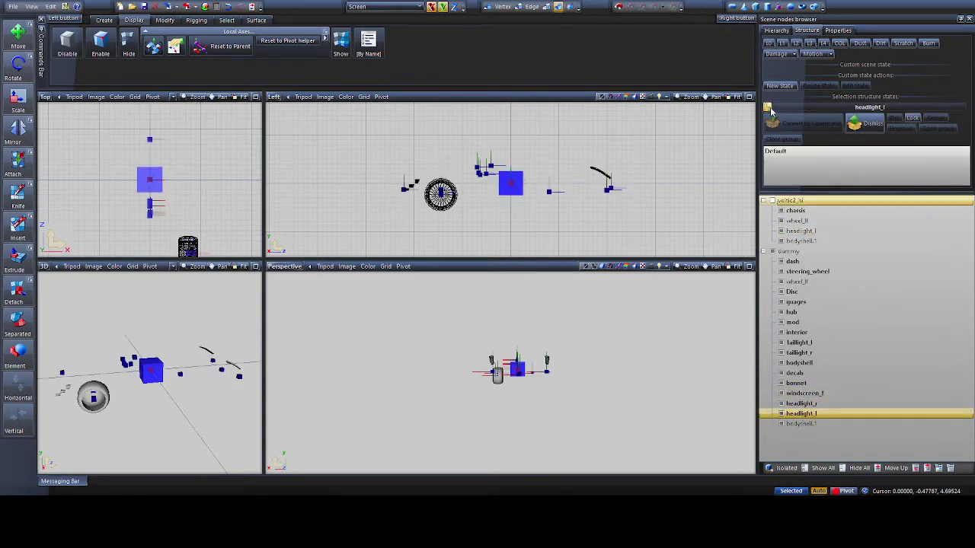
left_click(768, 44)
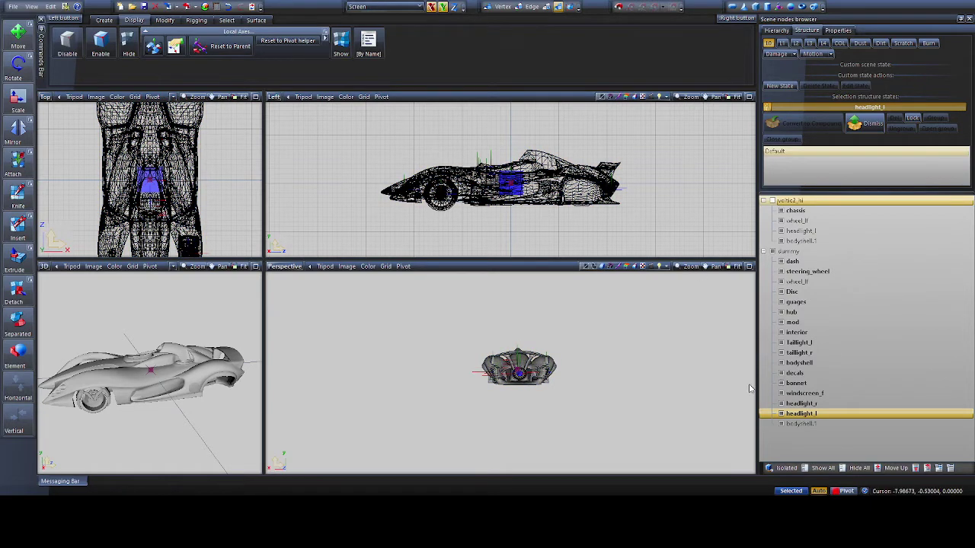
Convert the bodyshell.1 dummy node to a compound and put the bodyshell.1 mesh into its L0 state
left_click(807, 424)
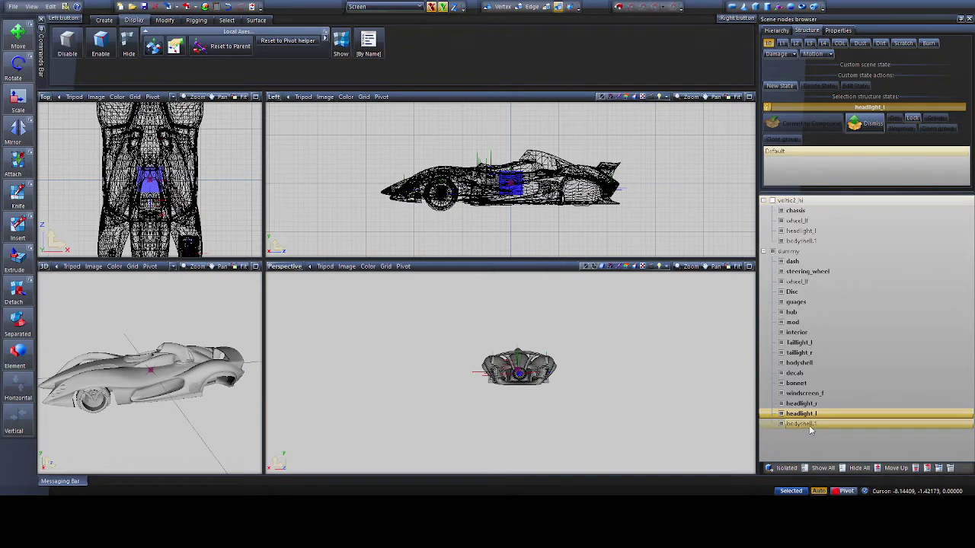
left_click(769, 43)
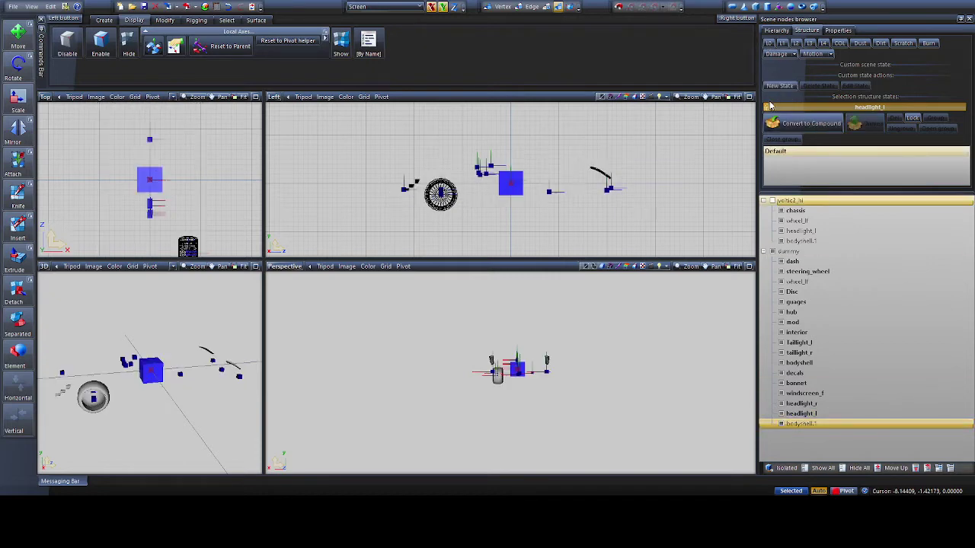
left_click(776, 123)
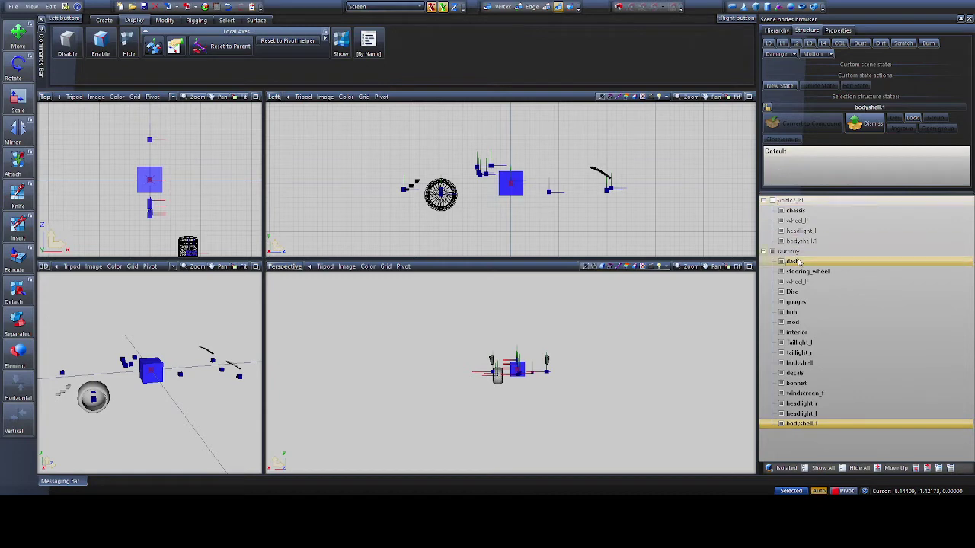
left_click(767, 108)
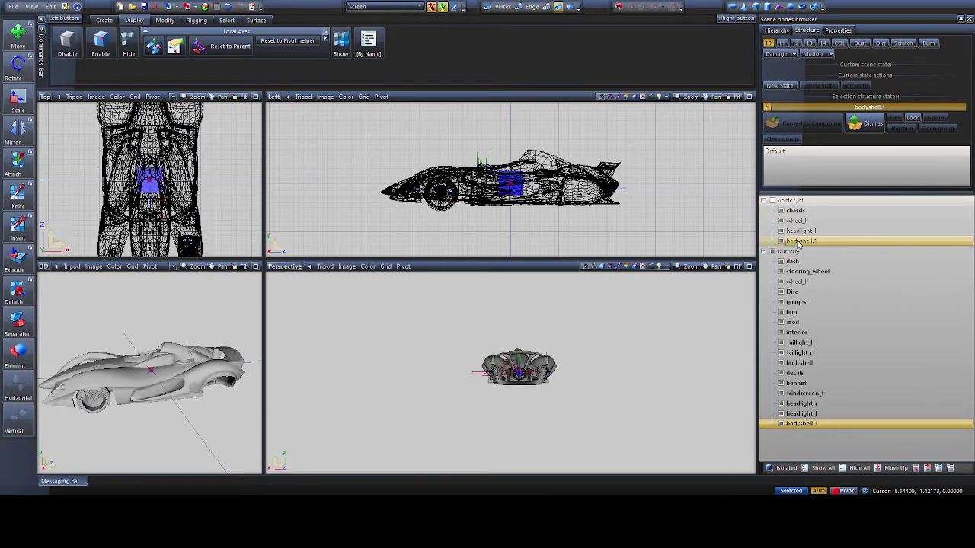
left_click_drag(797, 243, 800, 173)
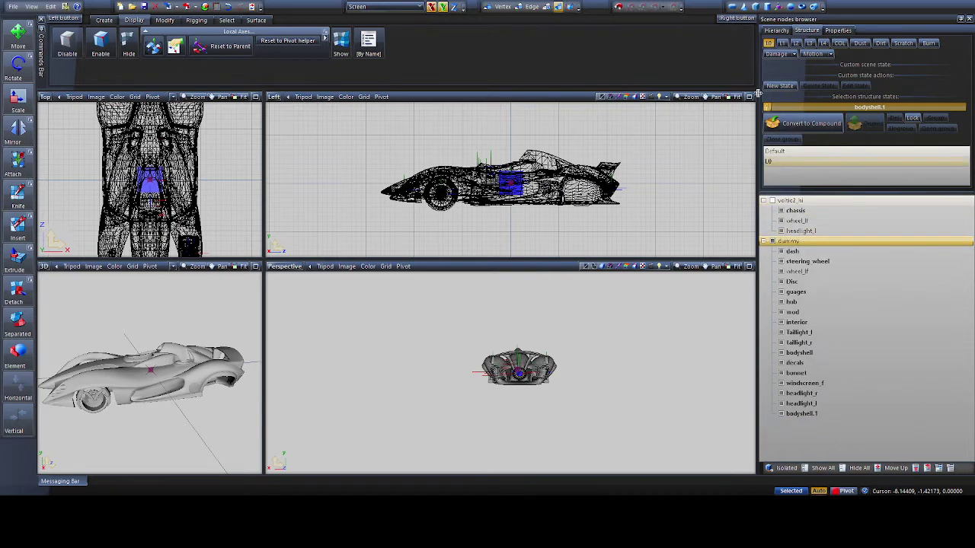
left_click(767, 107)
left_click(768, 44)
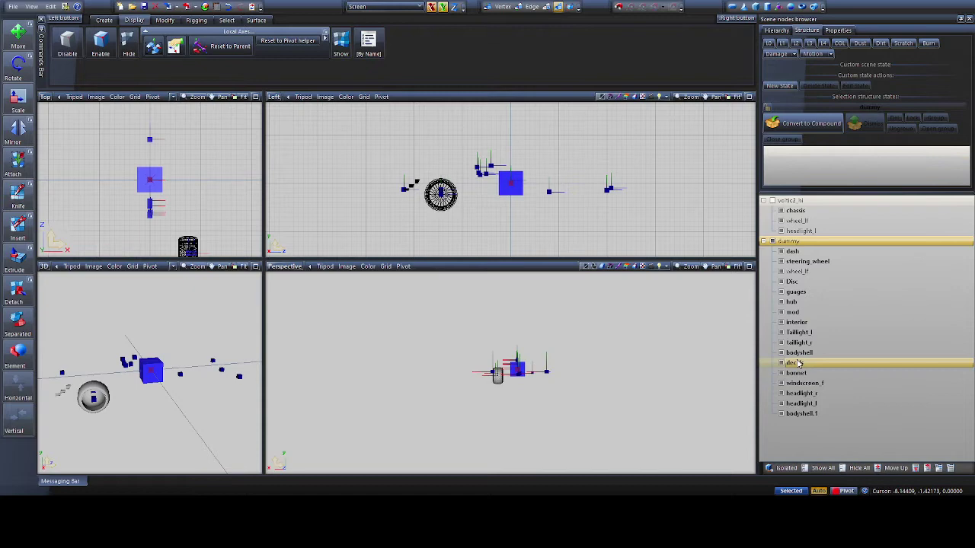
Put the remaining headlight_l mesh into the L0 state of the headlight_l compound
left_click(800, 403)
left_click(769, 108)
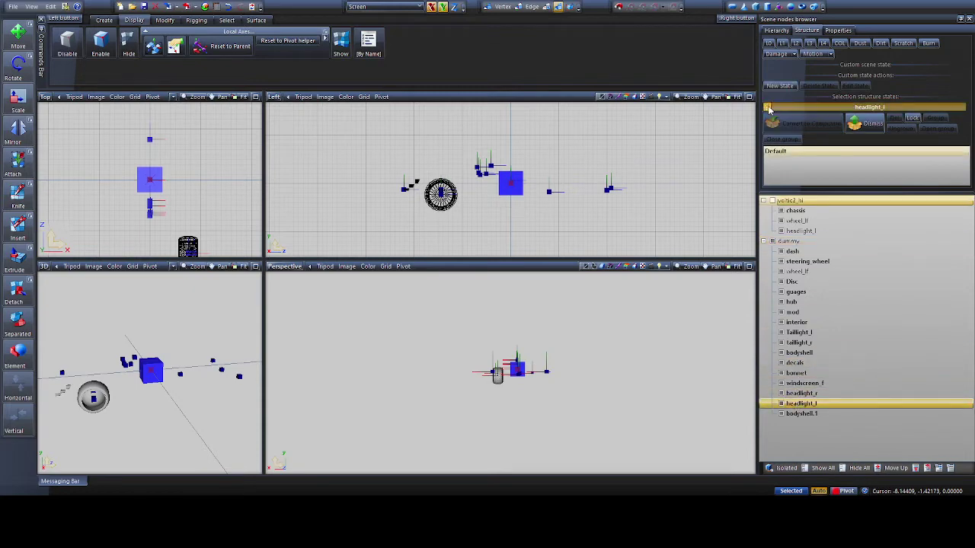
left_click(768, 44)
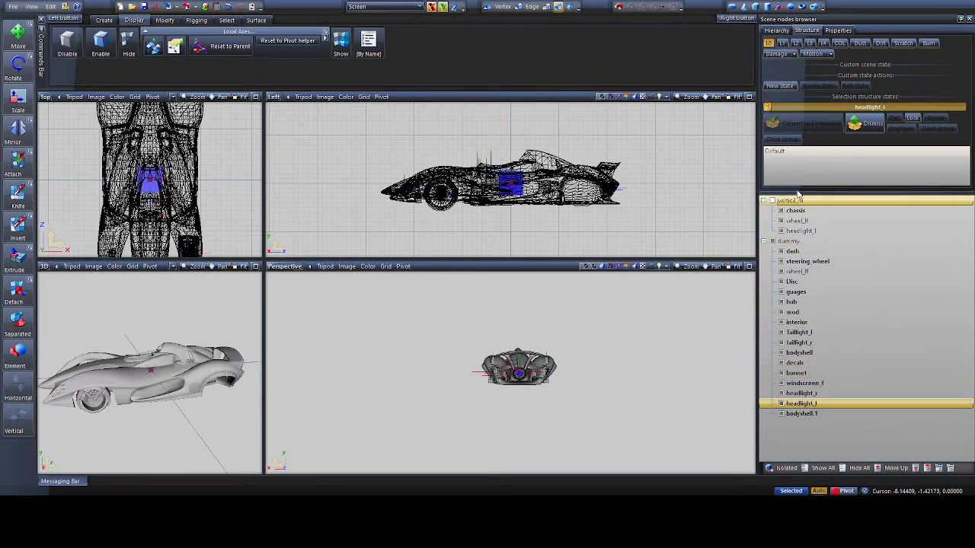
left_click(770, 109)
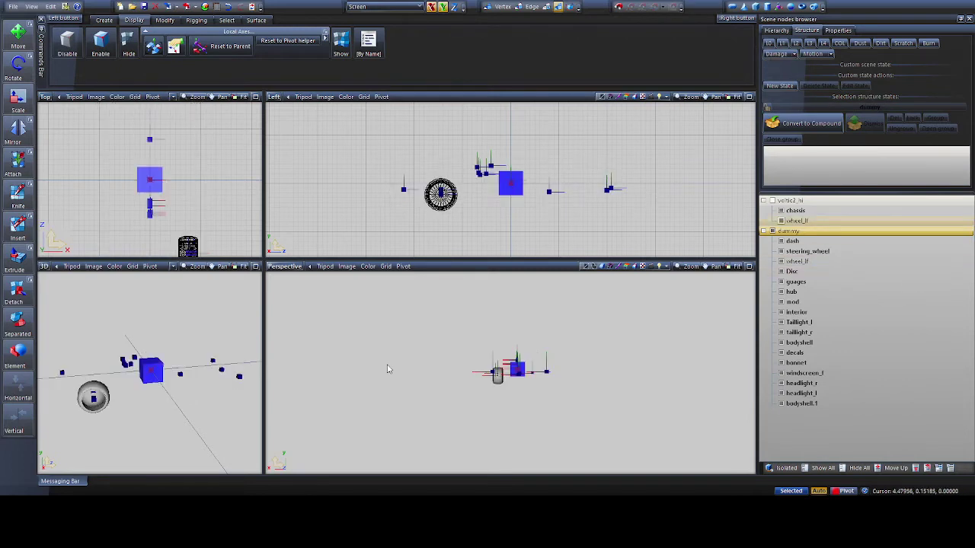
middle_click_drag(222, 385, 152, 335)
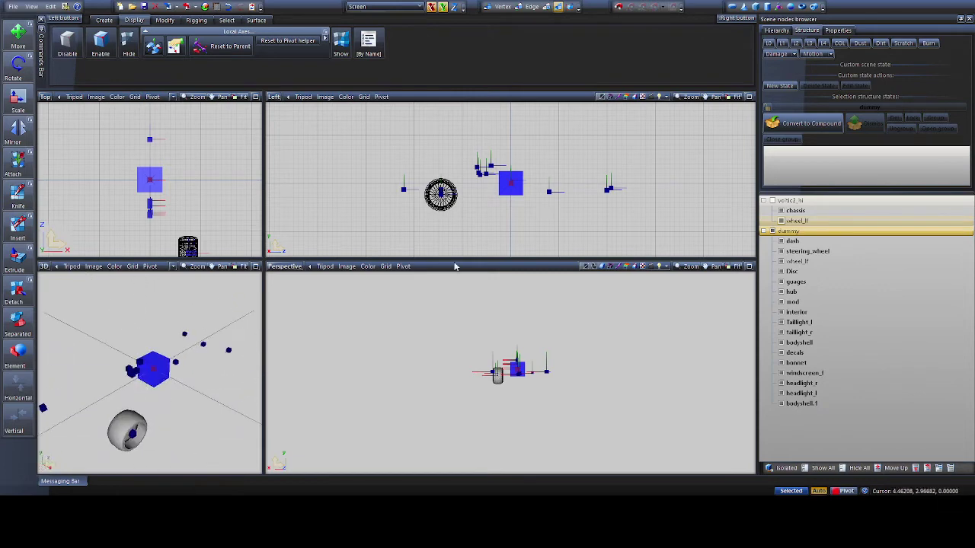
left_click(769, 43)
left_click(769, 43)
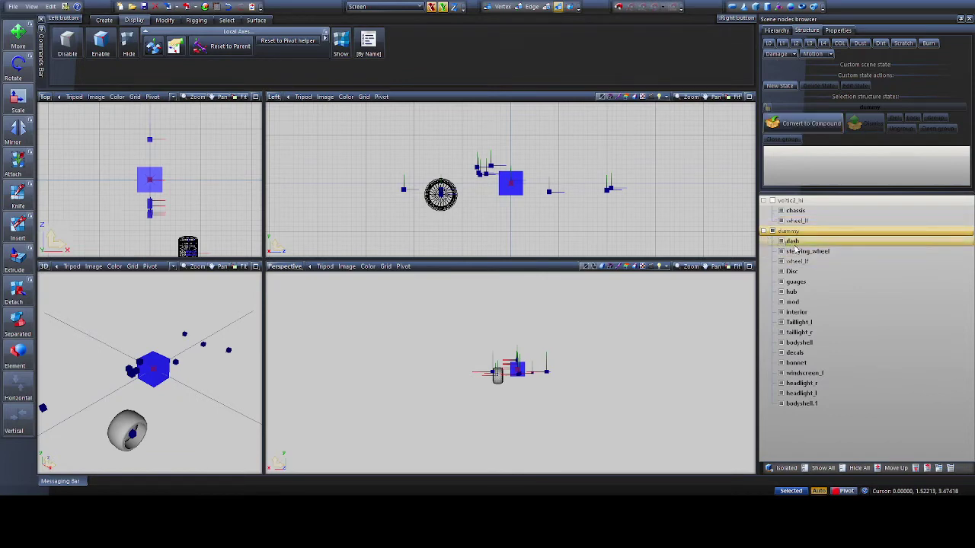
Move all nodes under dummy, from dash through bodyshell.1, and the wheel_lf mesh under voltic2_hi into the chassis compound
left_click(793, 242)
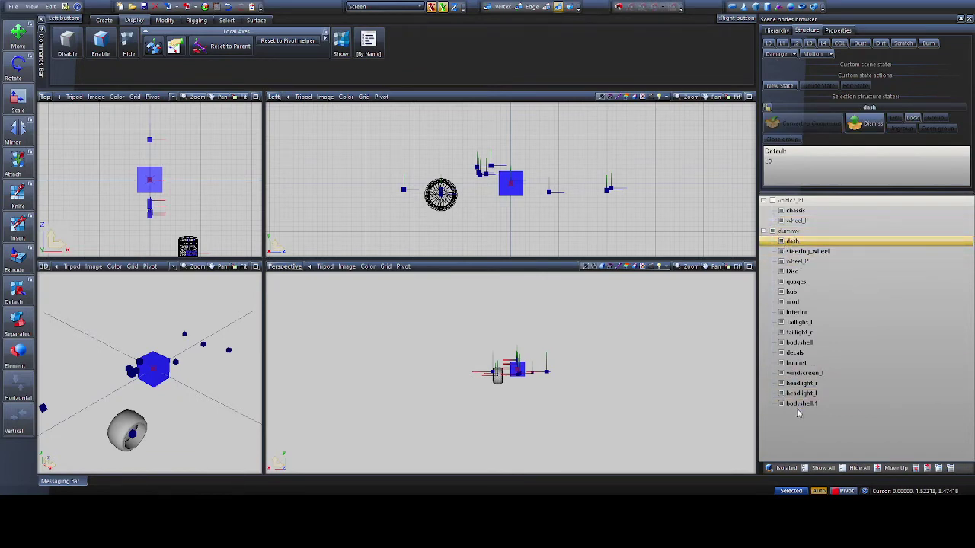
left_click(800, 404, "shift")
left_click_drag(802, 253, 804, 215)
left_click(796, 220)
left_click(790, 222)
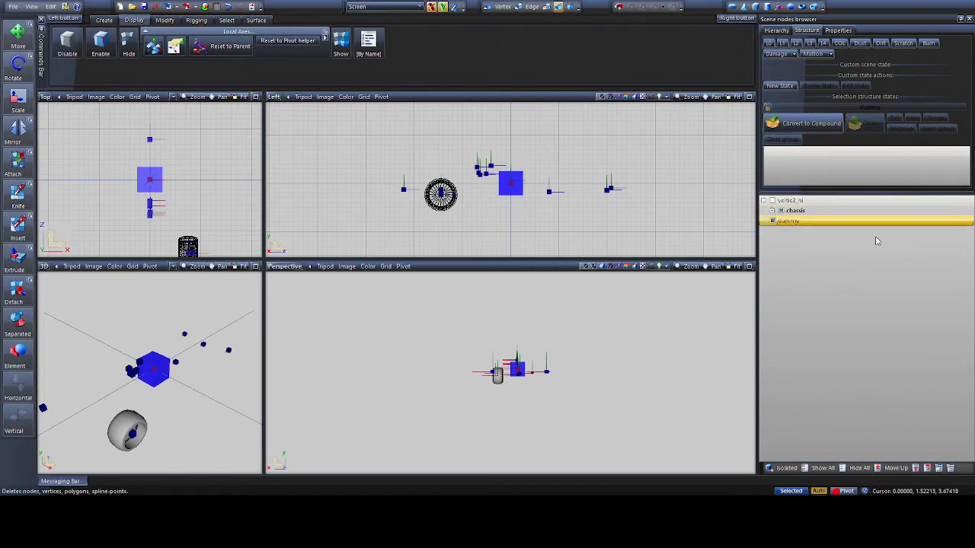
Delete the emptied dummy node and expand the chassis compound in the node tree
left_click(792, 210)
left_click(771, 211)
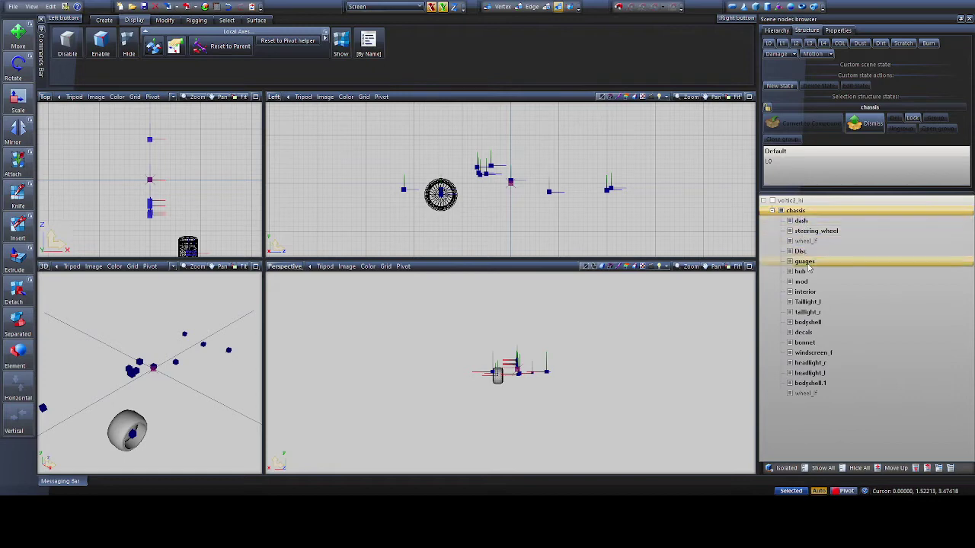
Rename the wheel_lf dummy between steering_wheel and Disc under chassis as [wheel_lf]
left_click(807, 396)
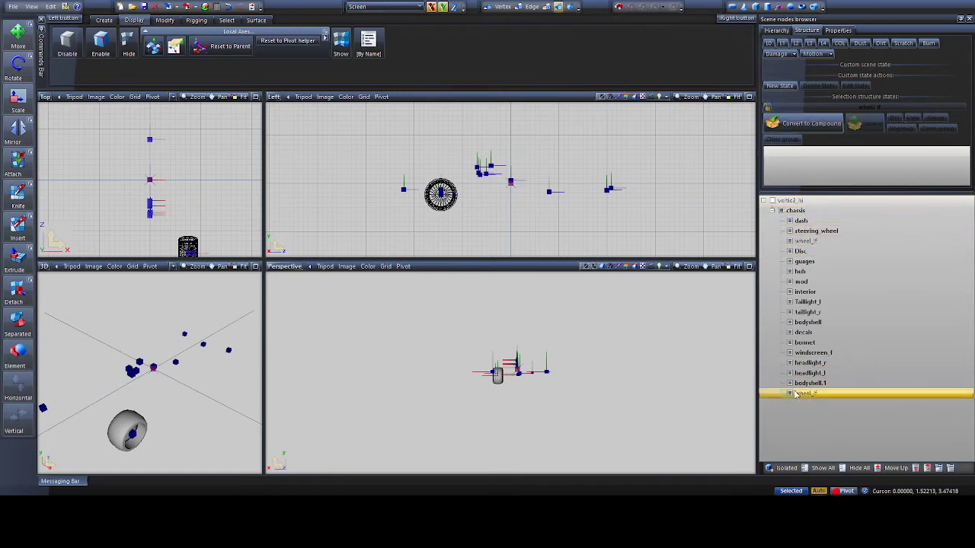
left_click(791, 394)
left_click(790, 394)
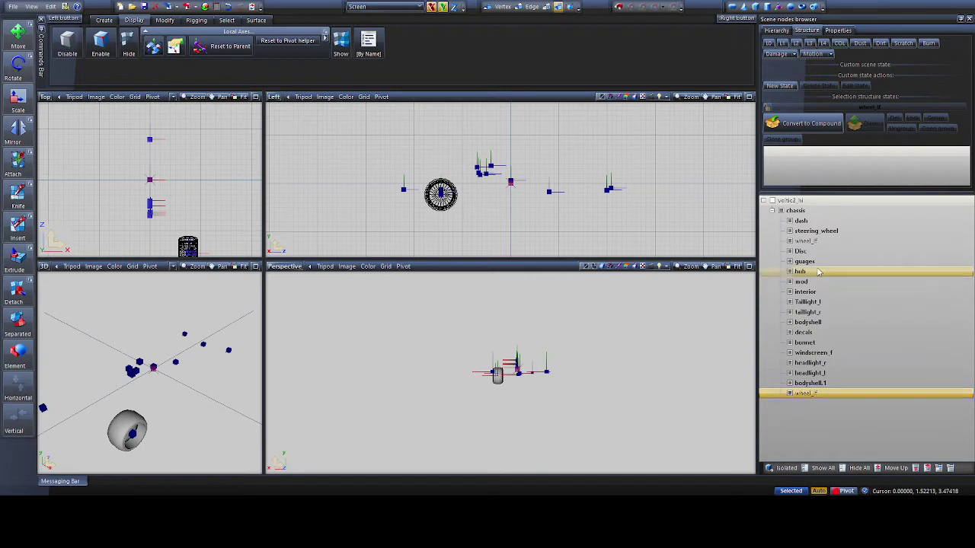
left_click(818, 241)
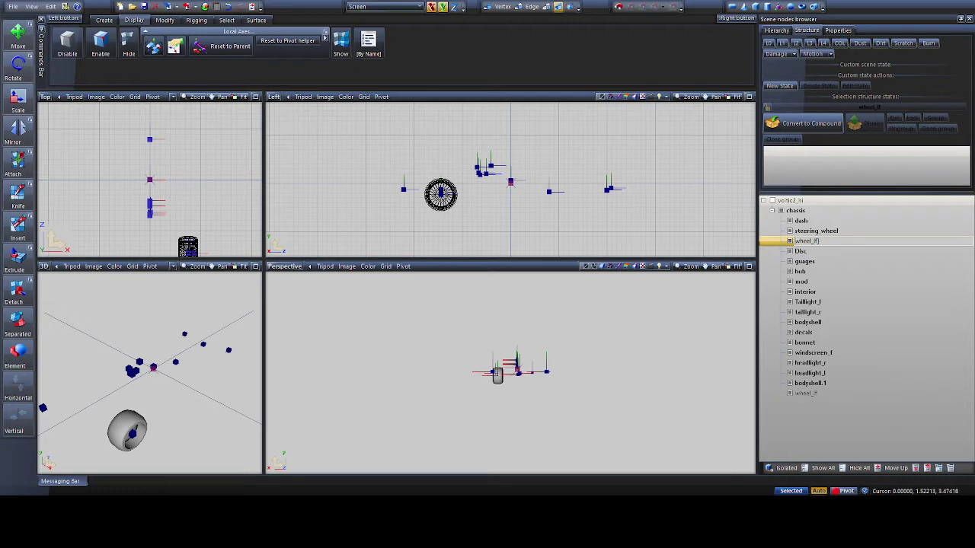
left_click(808, 241)
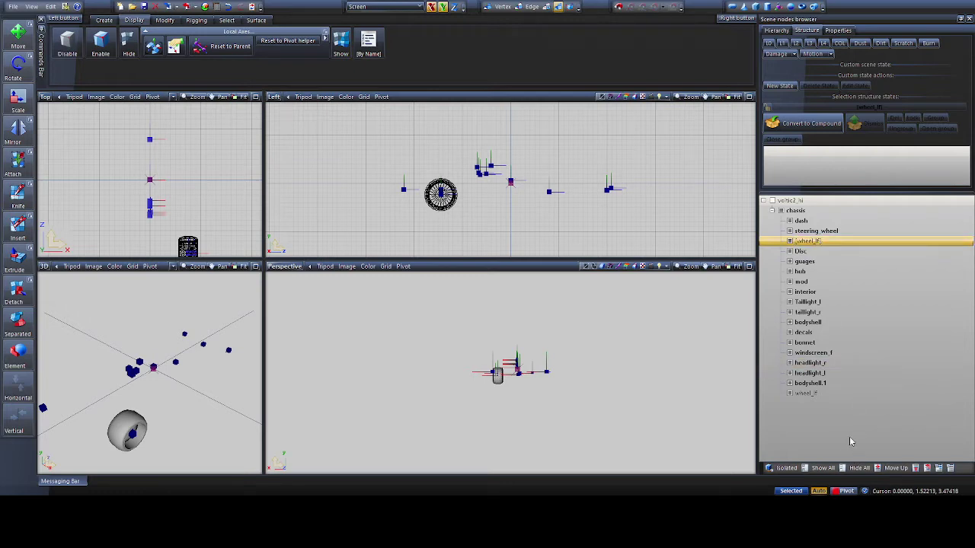
Move the nodes from interiorlight through chassis_lowlod out of the imported voltic2_hi chassis into the custom chassis, beside [wheel_lf]
left_click(810, 383, "ctrl")
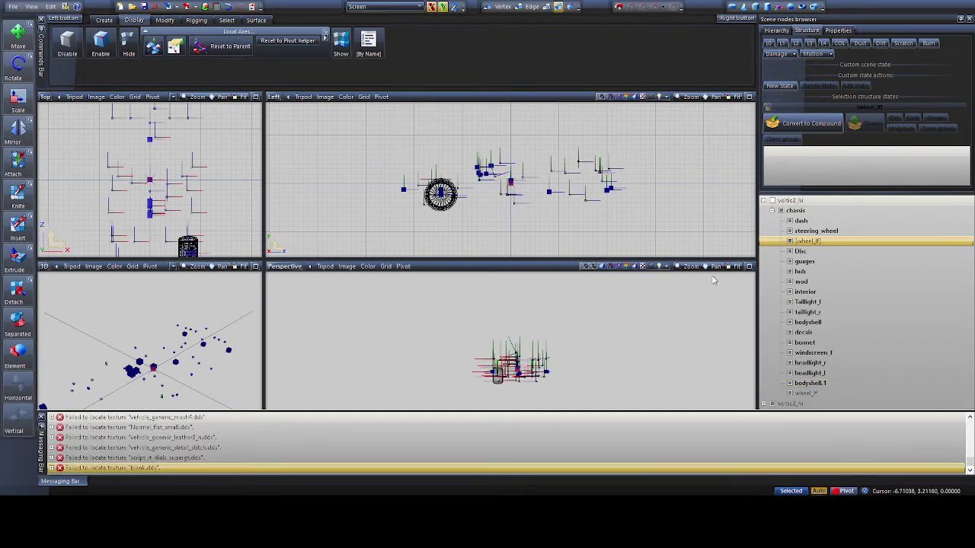
left_click(772, 405)
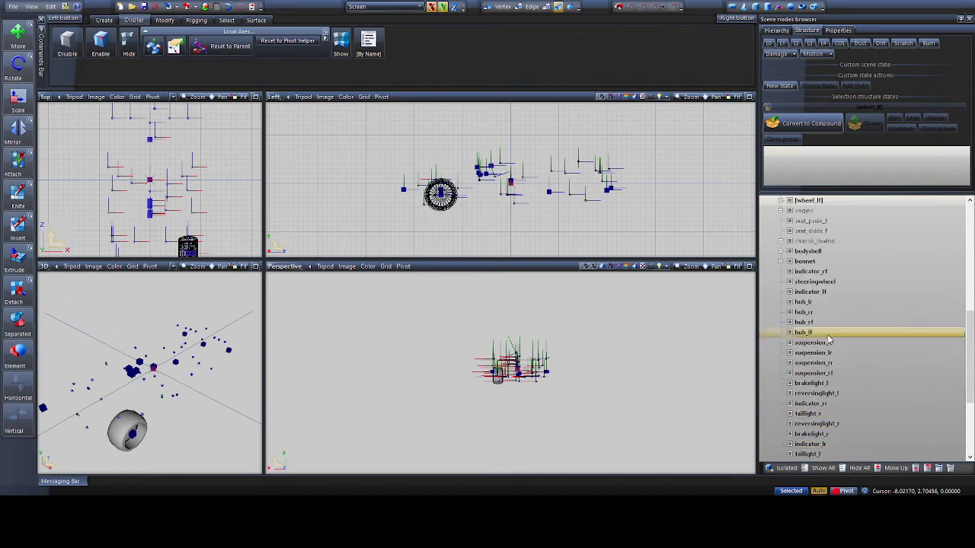
scroll(829, 341, "up", 8)
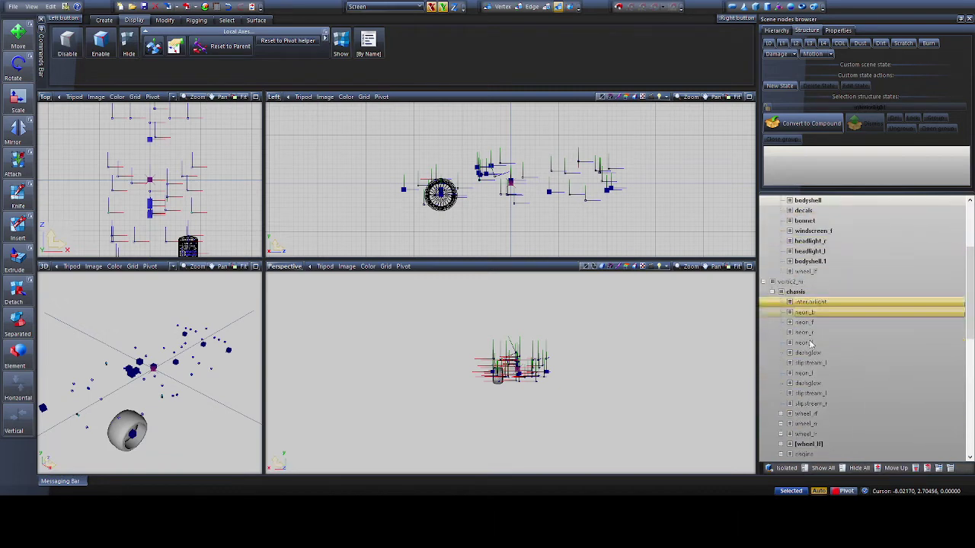
scroll(810, 345, "down", 3)
left_click(822, 354, "shift")
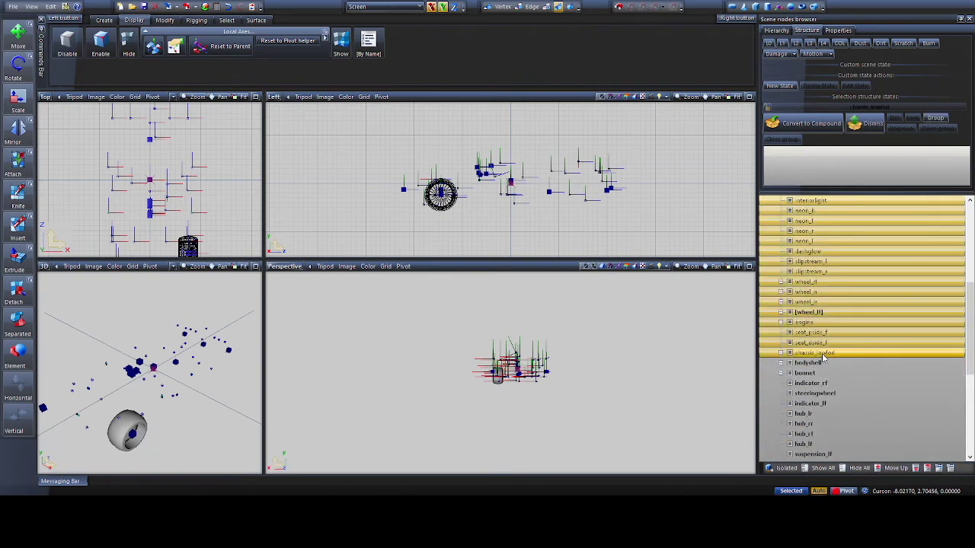
scroll(823, 355, "down", 3)
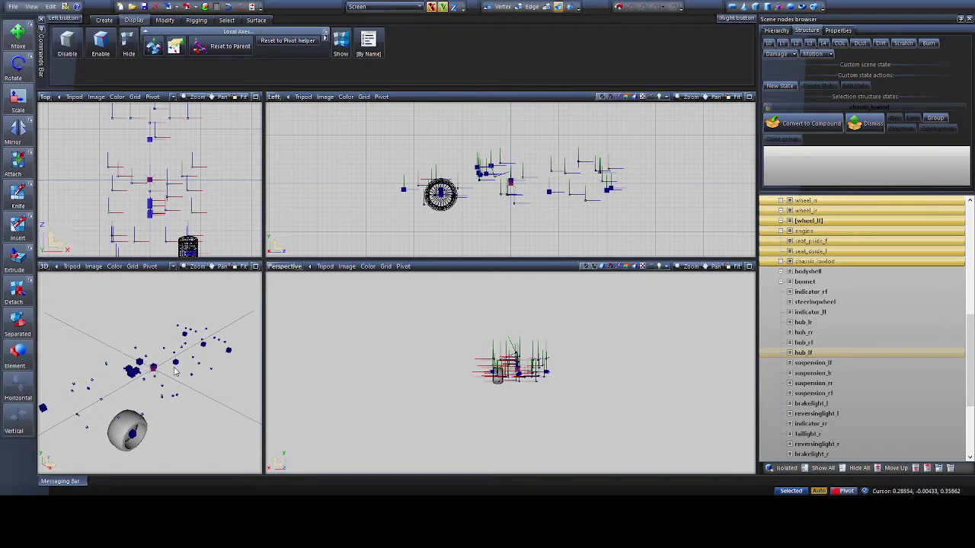
scroll(854, 309, "up", 5)
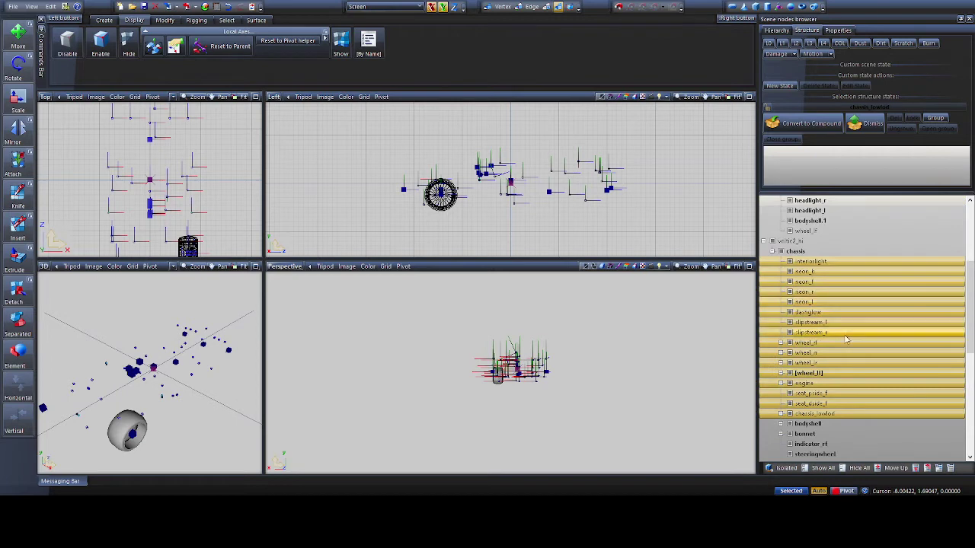
scroll(834, 371, "up", 3)
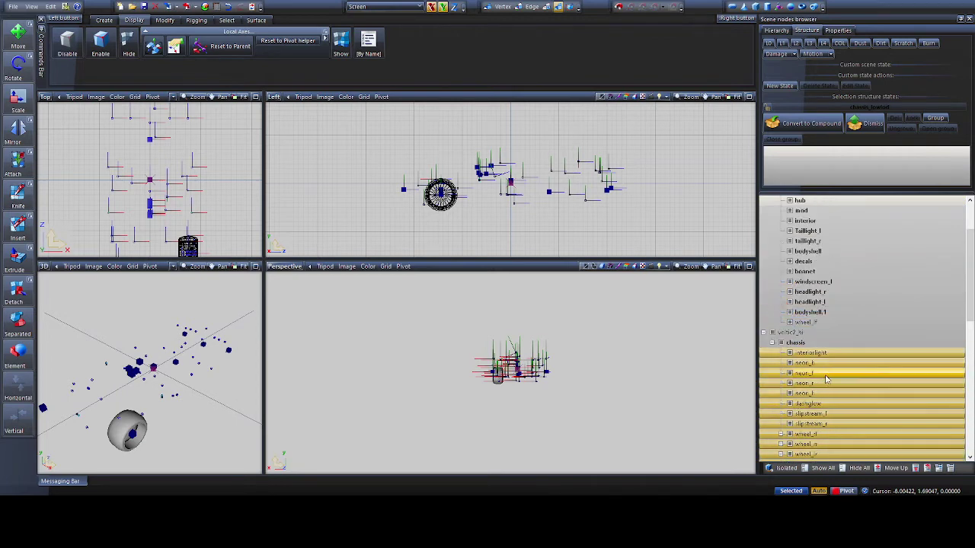
scroll(819, 411, "down", 4)
scroll(815, 427, "up", 5)
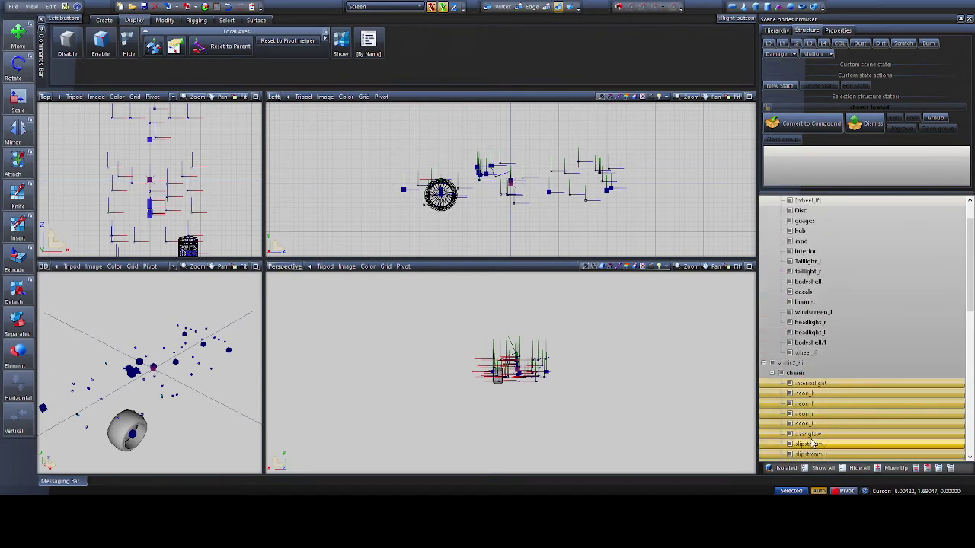
left_click_drag(811, 433, 839, 208)
Move chassis_dummy and chassis [COL] from the imported chassis into the custom chassis, between bodyshell.1 and wheel_lf
scroll(812, 242, "down", 10)
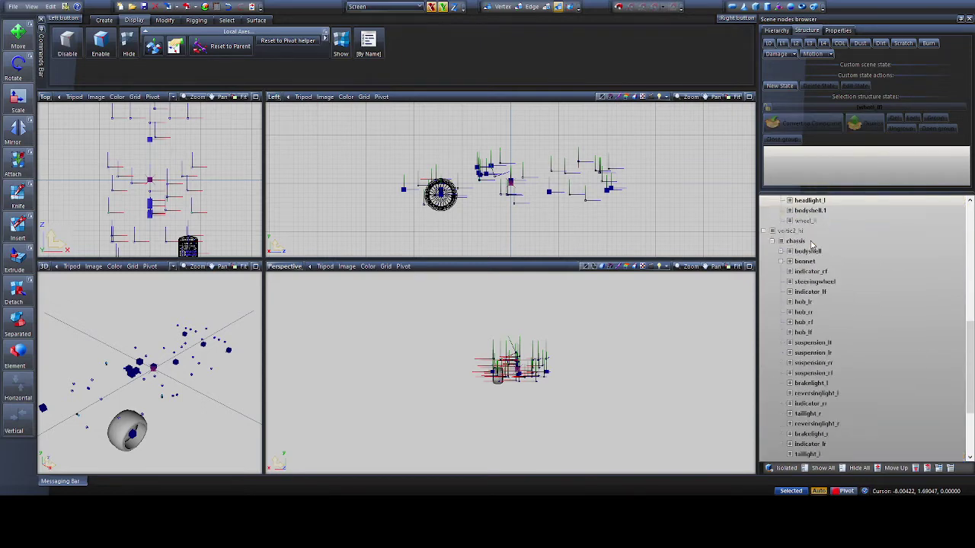
scroll(809, 221, "down", 3)
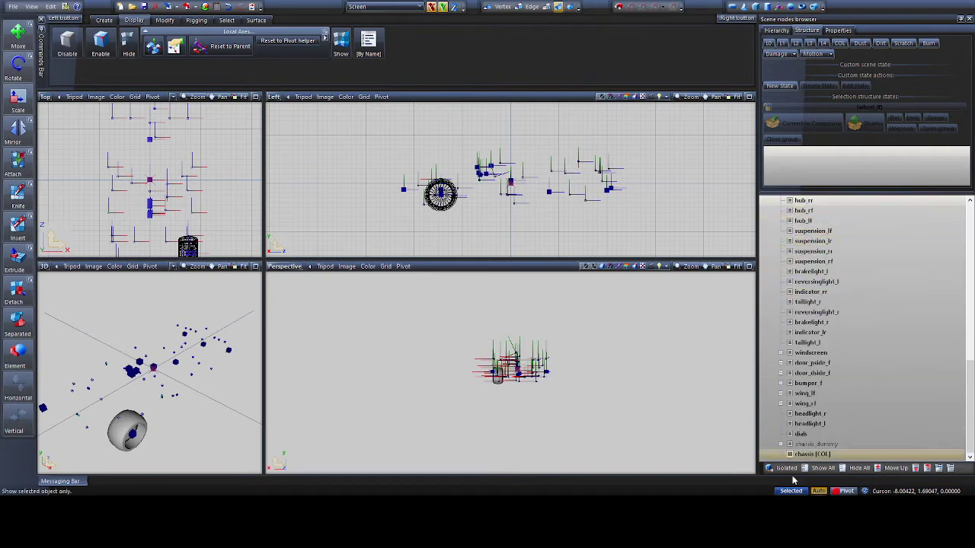
left_click(815, 454)
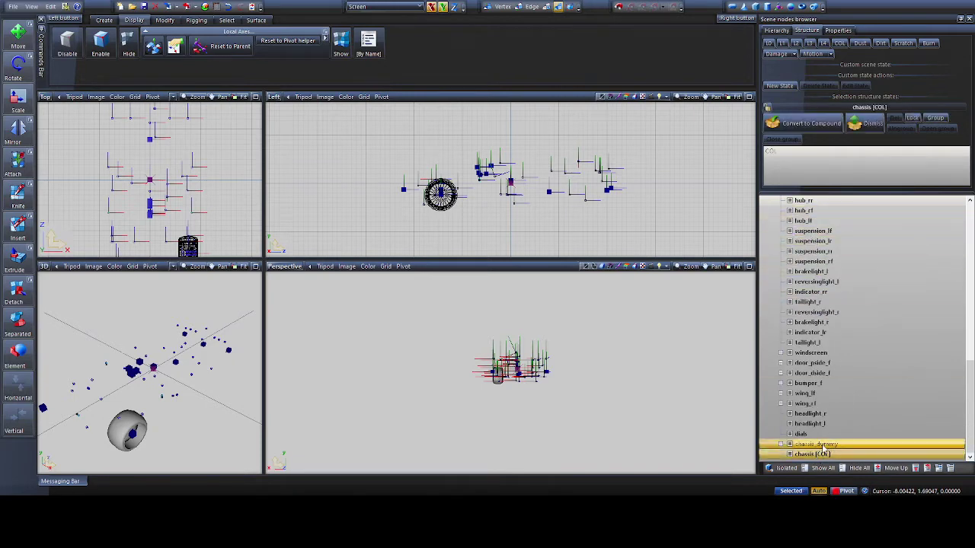
left_click_drag(820, 446, 837, 220)
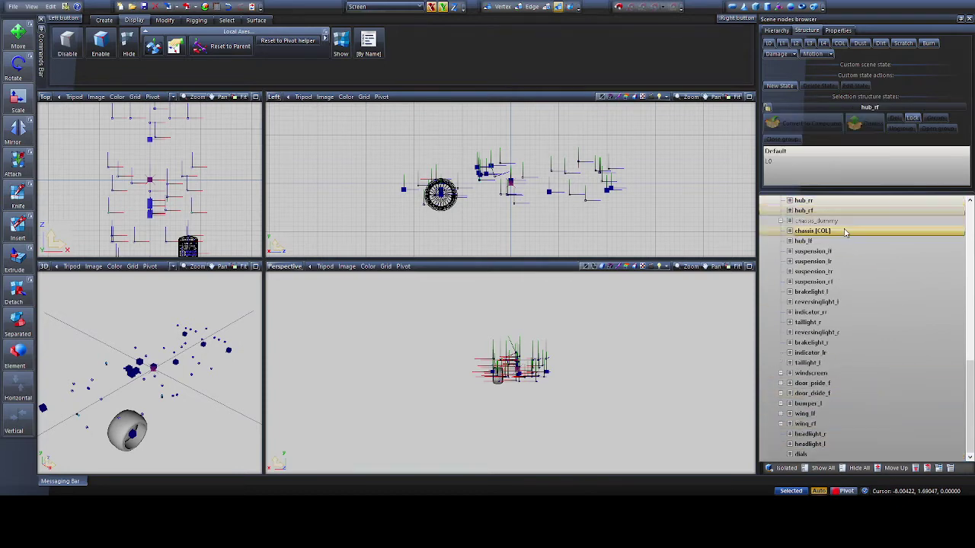
left_click(827, 444, "ctrl")
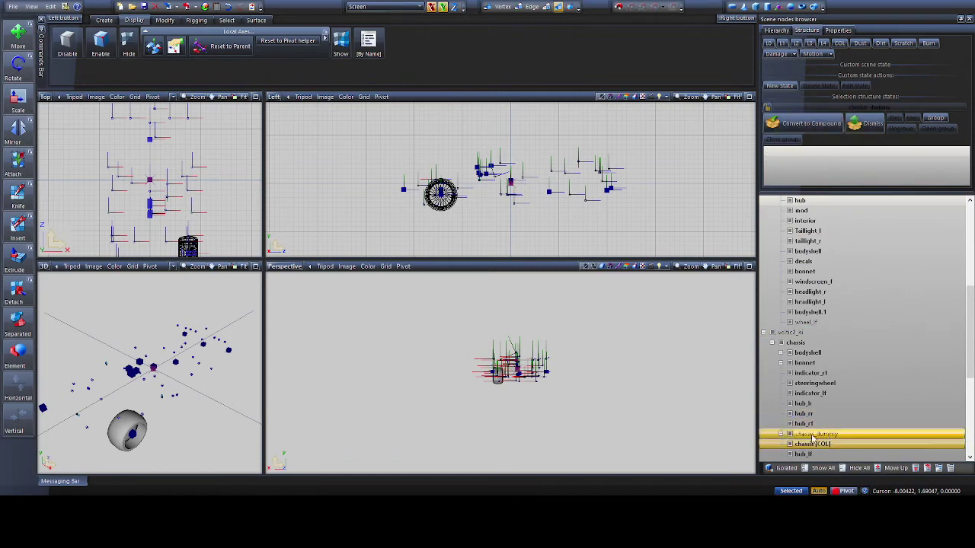
left_click_drag(827, 443, 828, 323)
Expand door_pside_f in the imported chassis, dismiss its compound and hide the released door_pside_f mesh
scroll(826, 407, "down", 7)
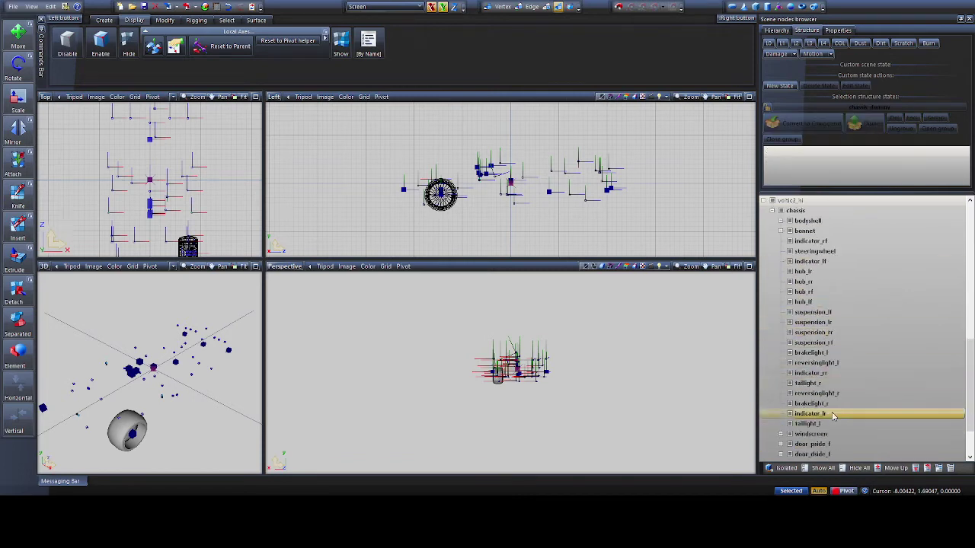
left_click(780, 383)
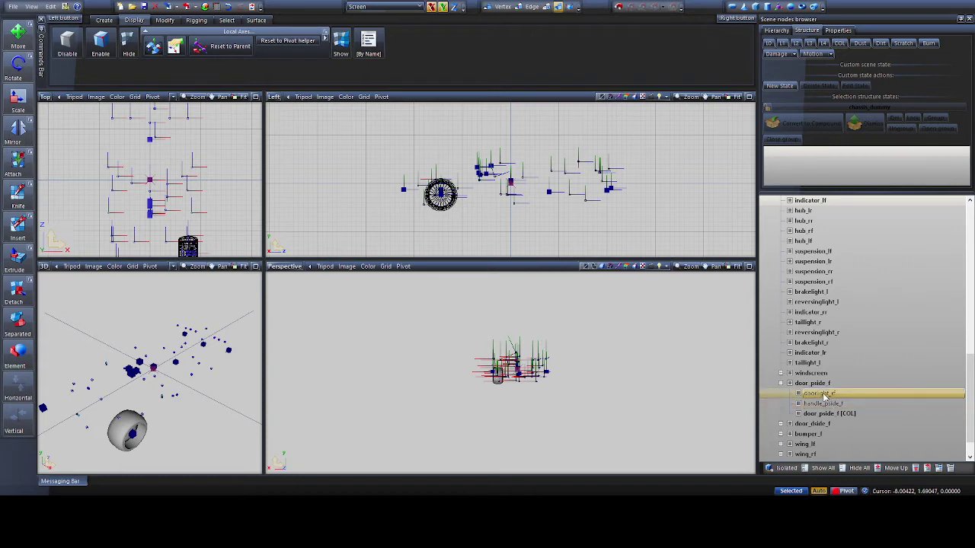
left_click(820, 385)
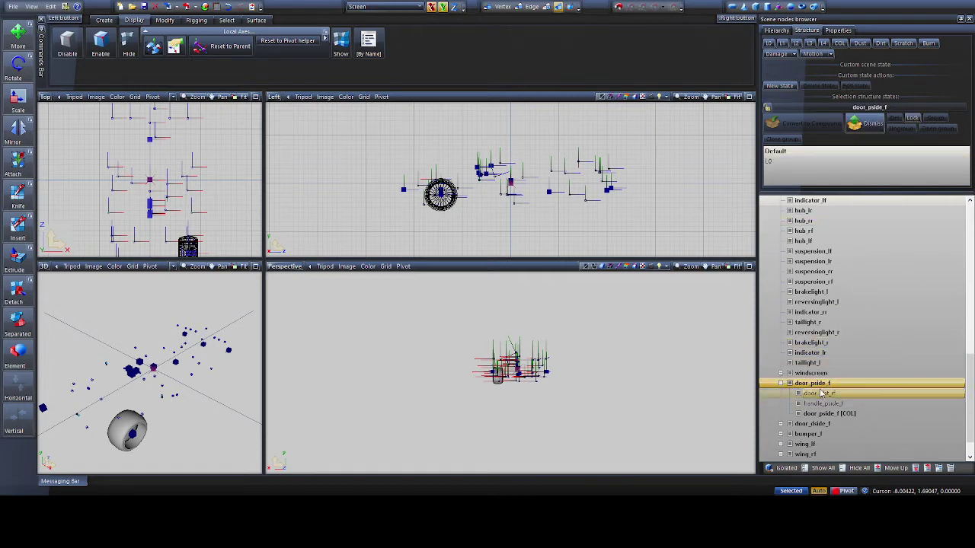
left_click(872, 125)
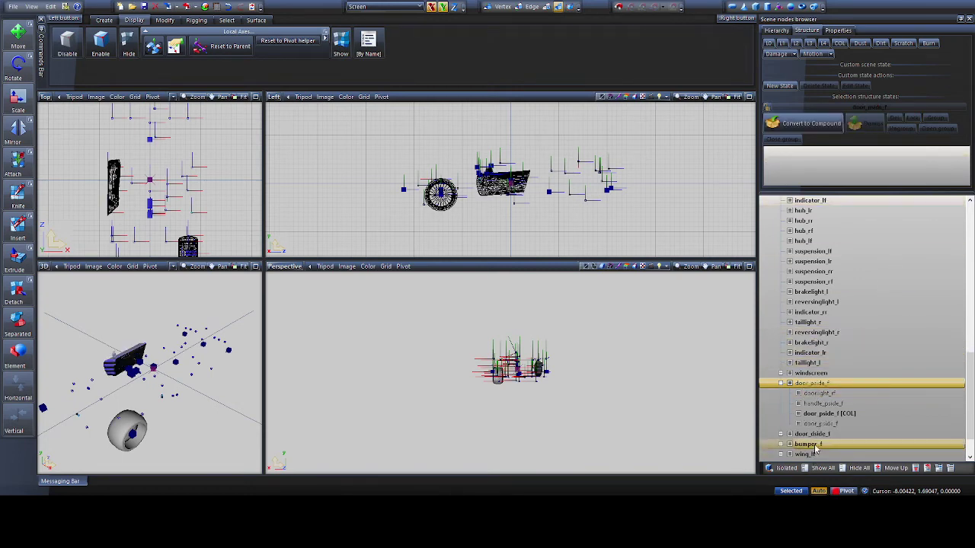
left_click(798, 423)
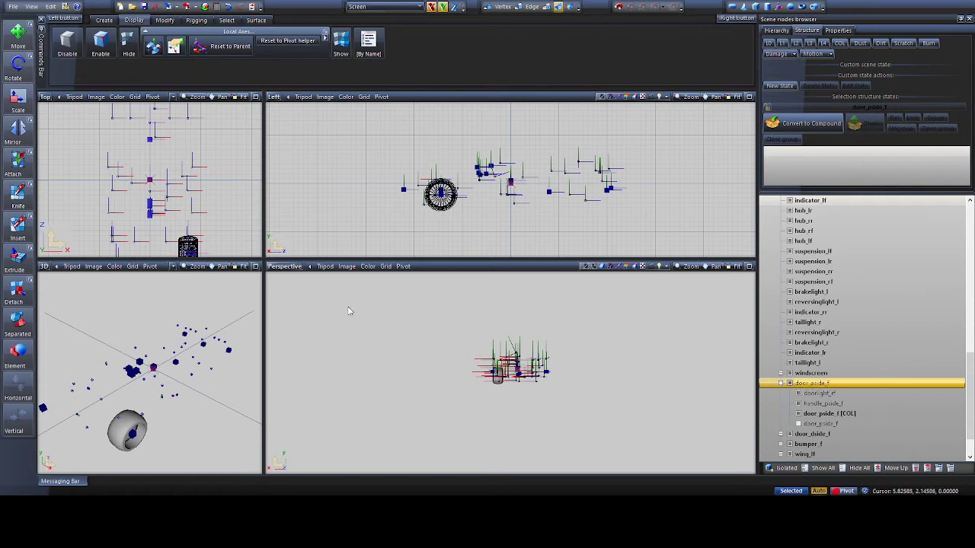
Examine the positions and local axes of the imported dummy nodes in the 3D, Top and Perspective views
middle_click_drag(122, 357, 168, 389)
scroll(97, 367, "up", 10)
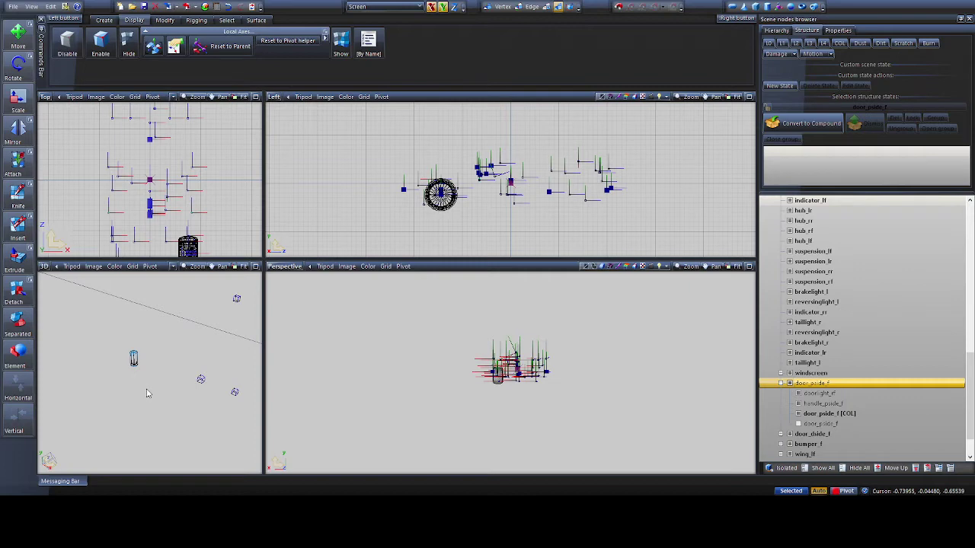
scroll(191, 164, "up", 5)
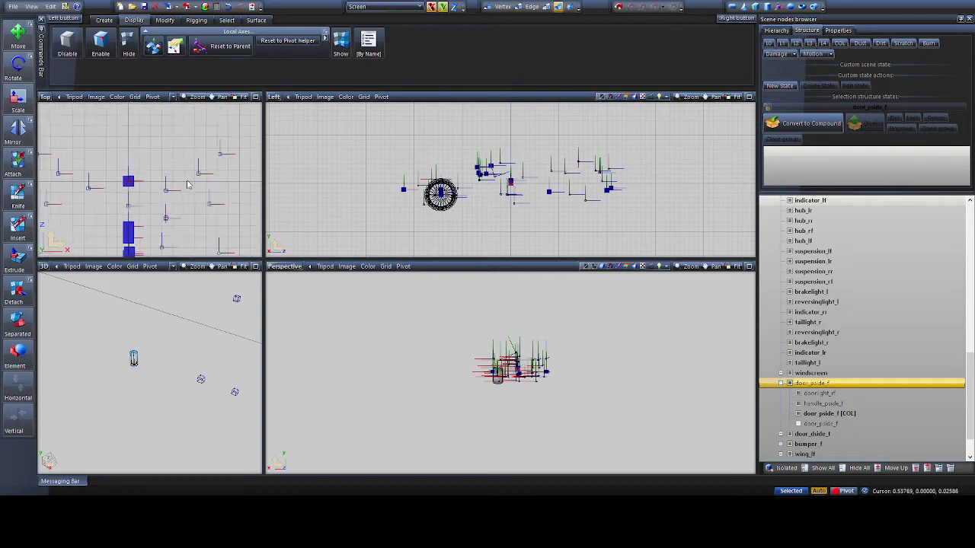
scroll(210, 169, "down", 5)
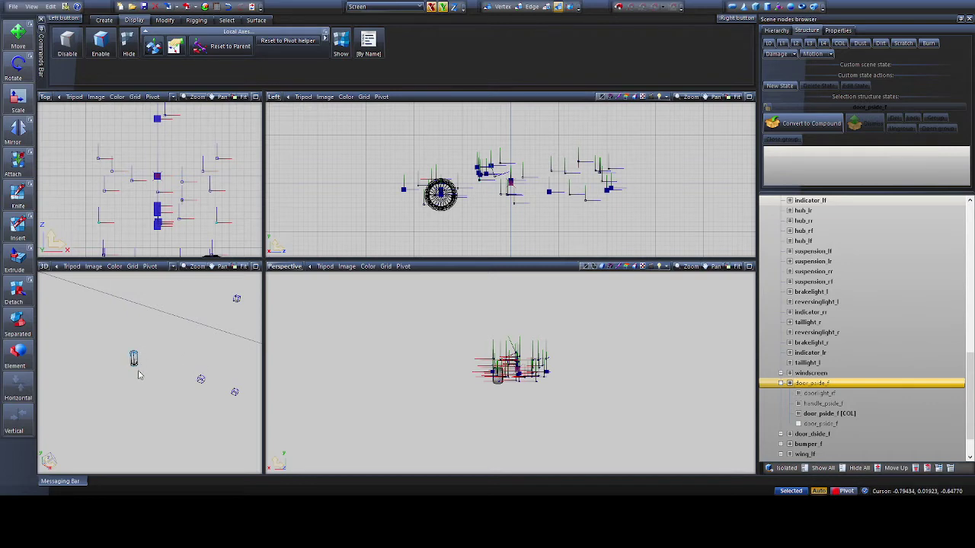
scroll(503, 370, "up", 5)
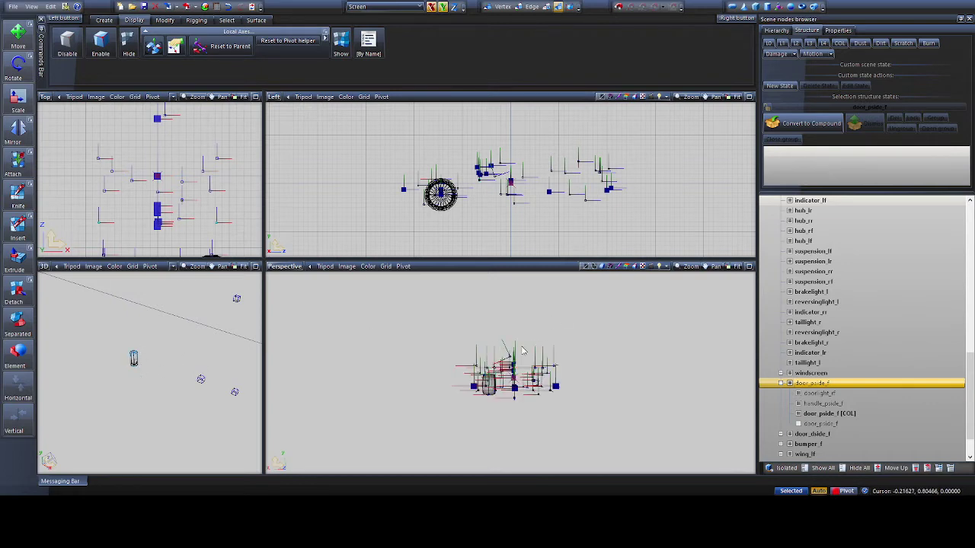
scroll(491, 371, "up", 1)
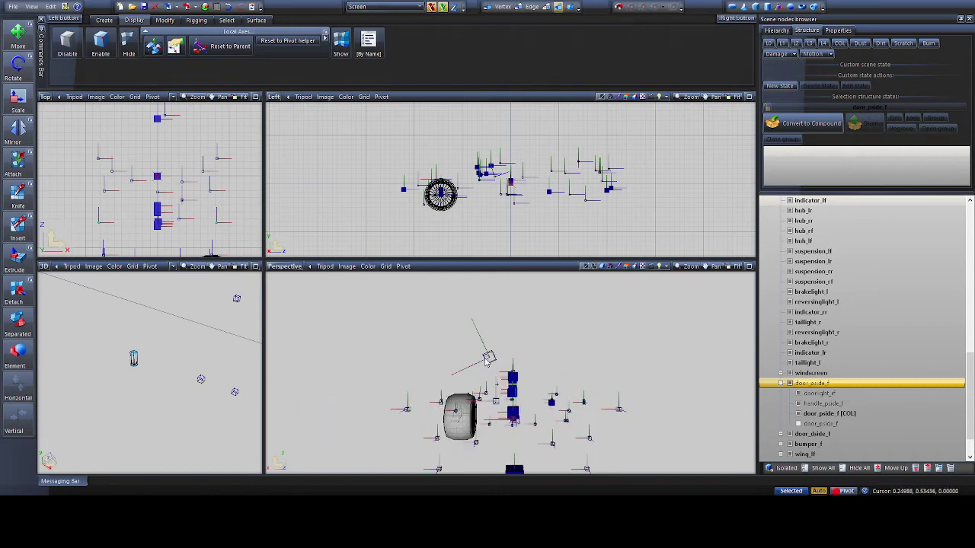
left_click(488, 358)
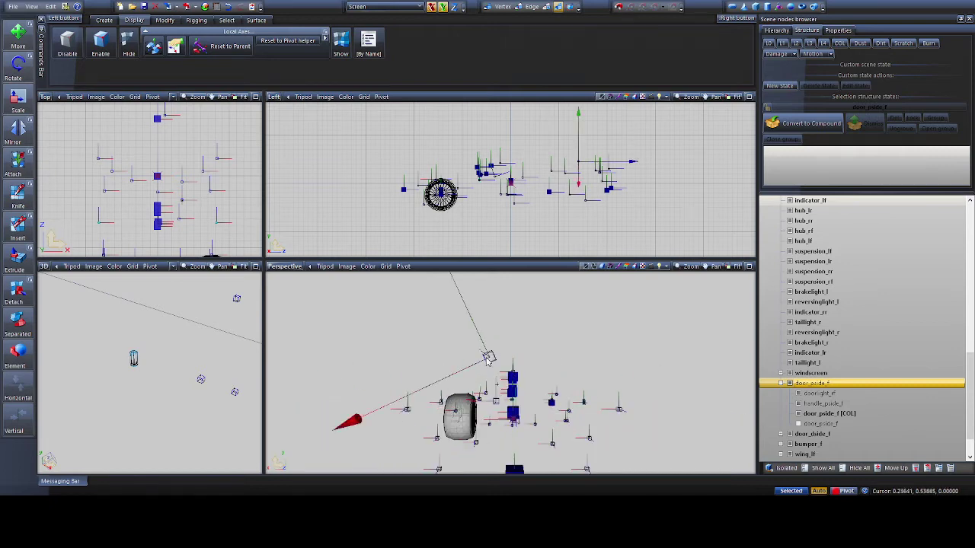
scroll(488, 358, "down", 2)
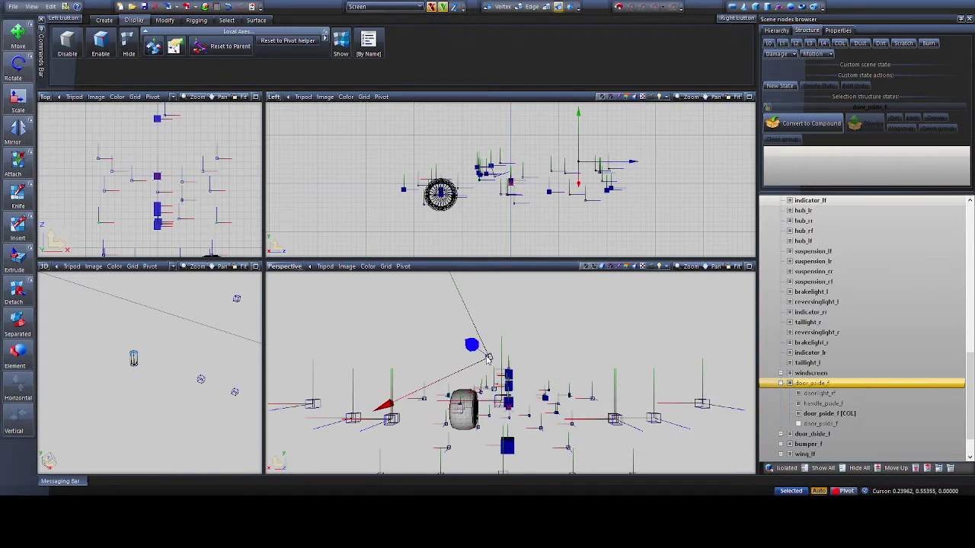
scroll(488, 357, "up", 2)
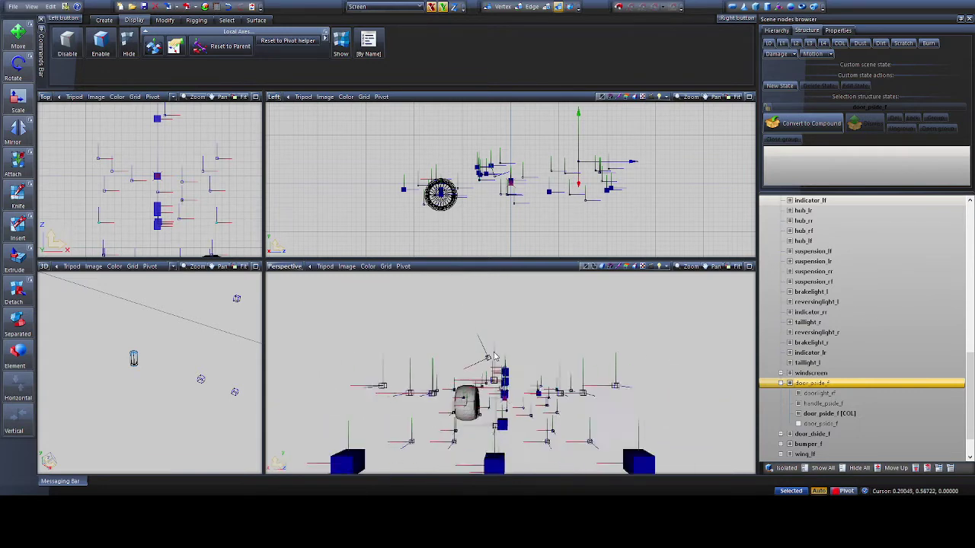
scroll(488, 358, "down", 3)
left_click(514, 352)
middle_click_drag(477, 371, 483, 394)
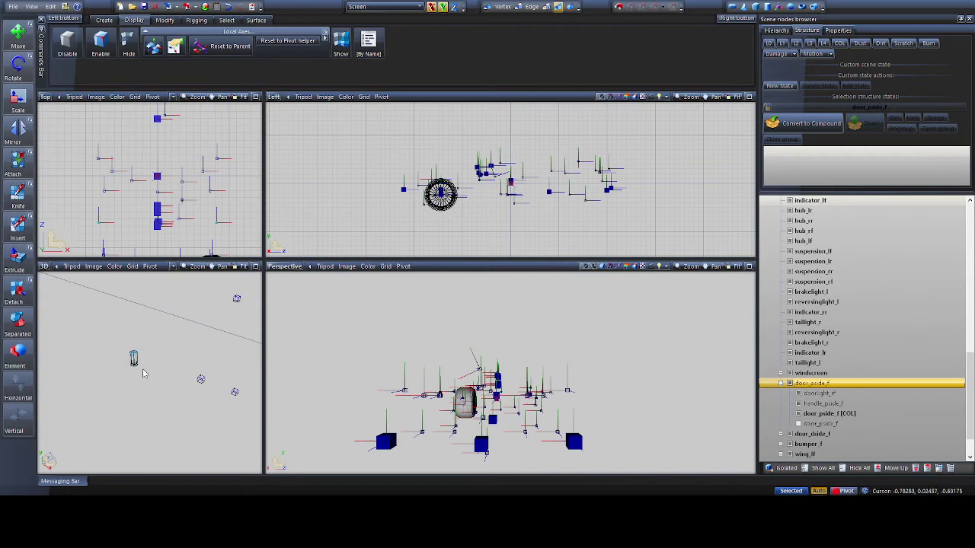
scroll(125, 361, "up", 3)
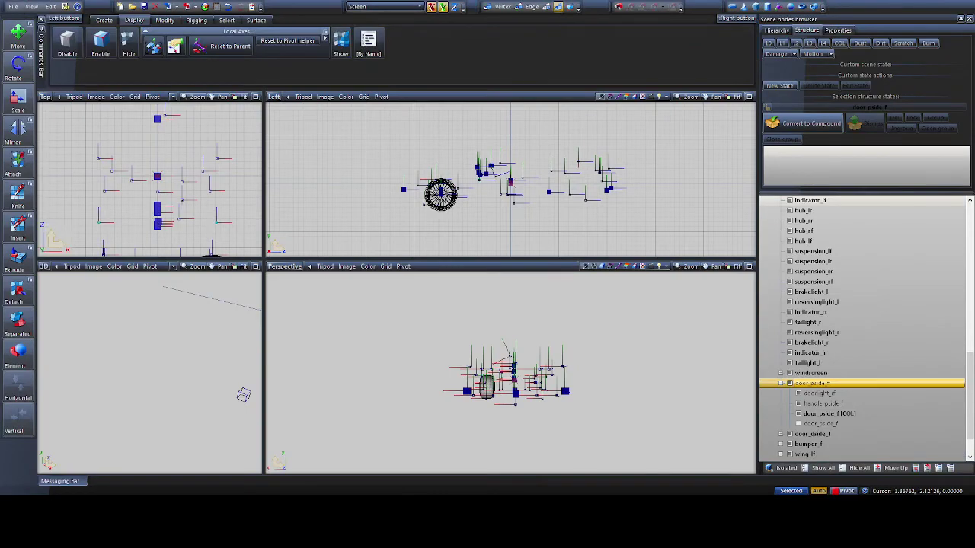
Collapse the imported voltic2_hi hierarchy and hide it, leaving only the custom voltic2_hi model's nodes displayed
left_click(883, 353)
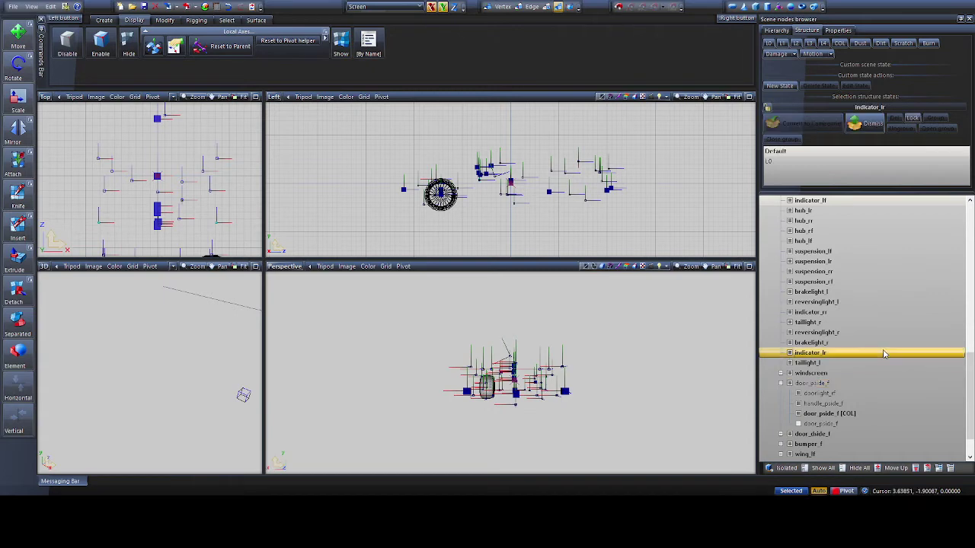
scroll(856, 263, "up", 3)
scroll(853, 264, "up", 5)
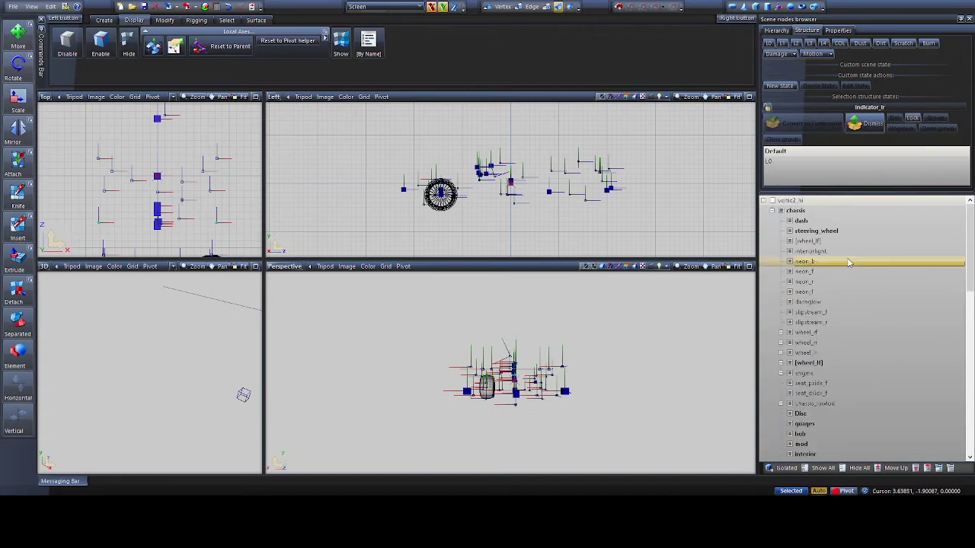
scroll(826, 265, "down", 10)
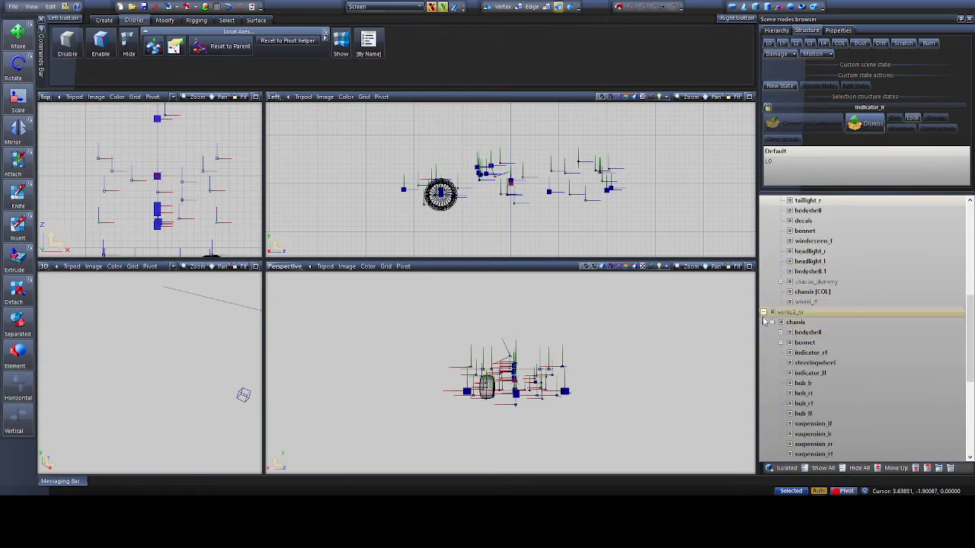
left_click(763, 313)
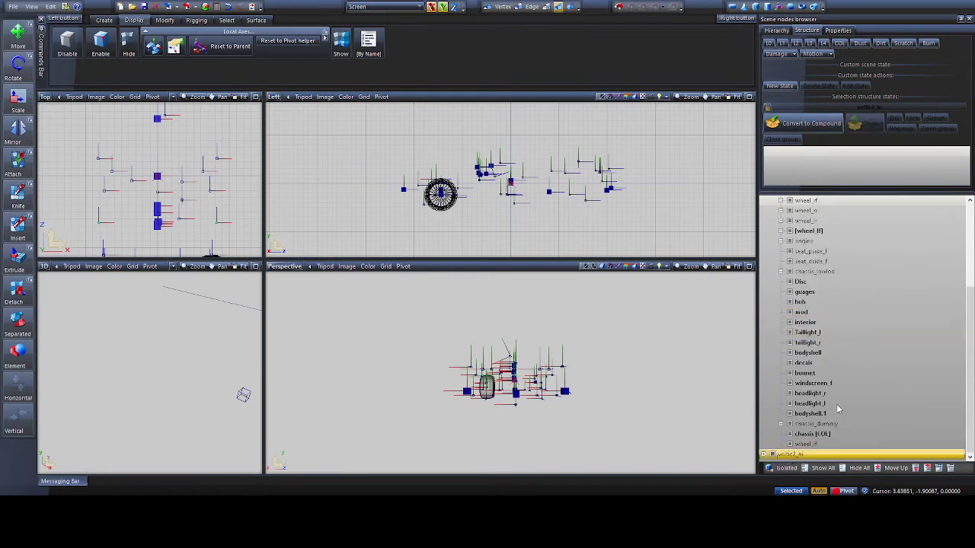
left_click(771, 394)
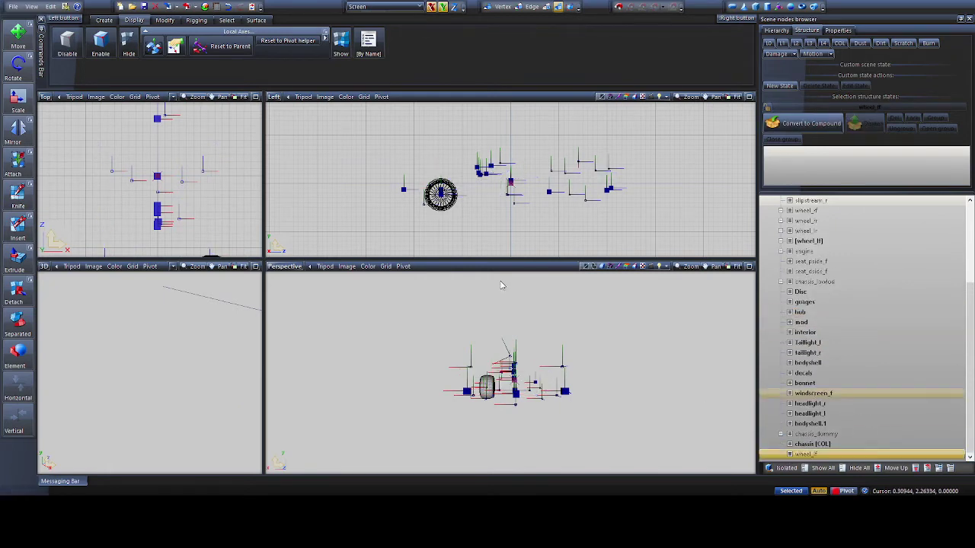
Widen the Top and 3D views and inspect the custom model's dummies from another angle
left_click_drag(264, 290, 391, 292)
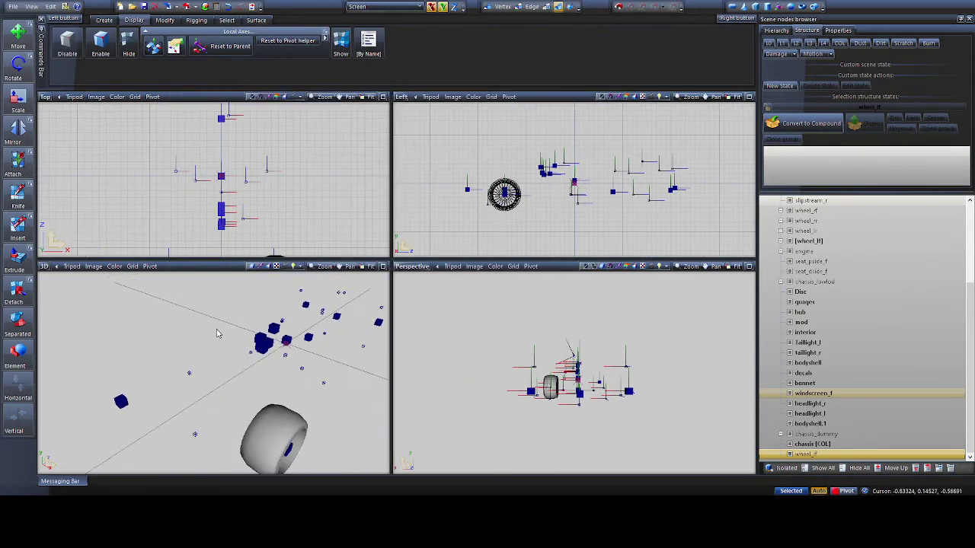
scroll(217, 334, "down", 3)
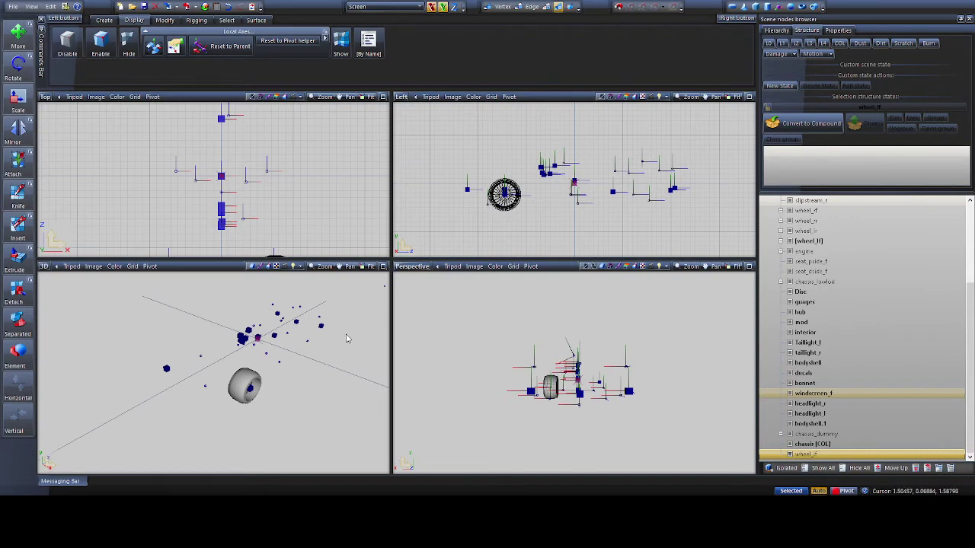
mouse_move(341, 342)
middle_mouse_down()
mouse_move(323, 378)
mouse_move(347, 347)
middle_mouse_up()
Select the engine dummy in the custom chassis and switch the scene display to the L0 state
scroll(817, 325, "up", 4)
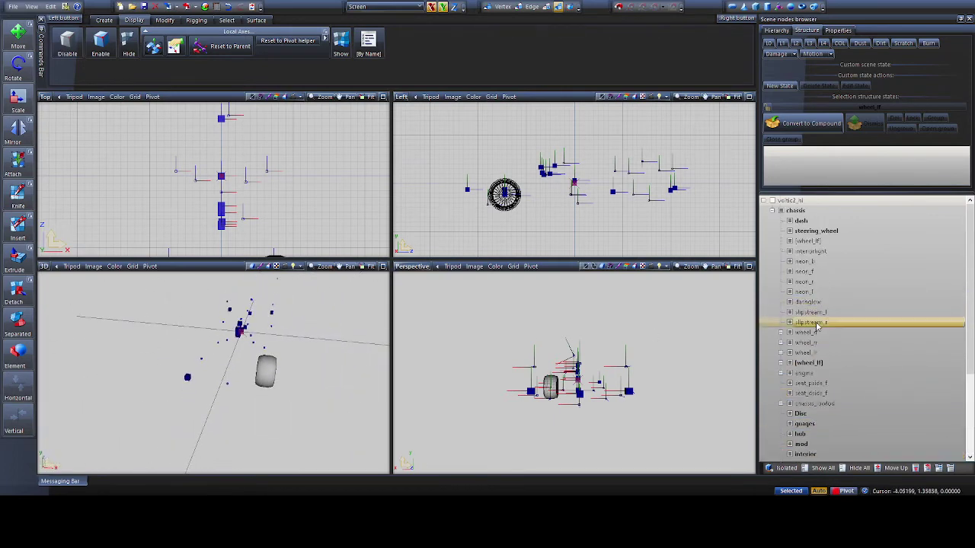
left_click(809, 374)
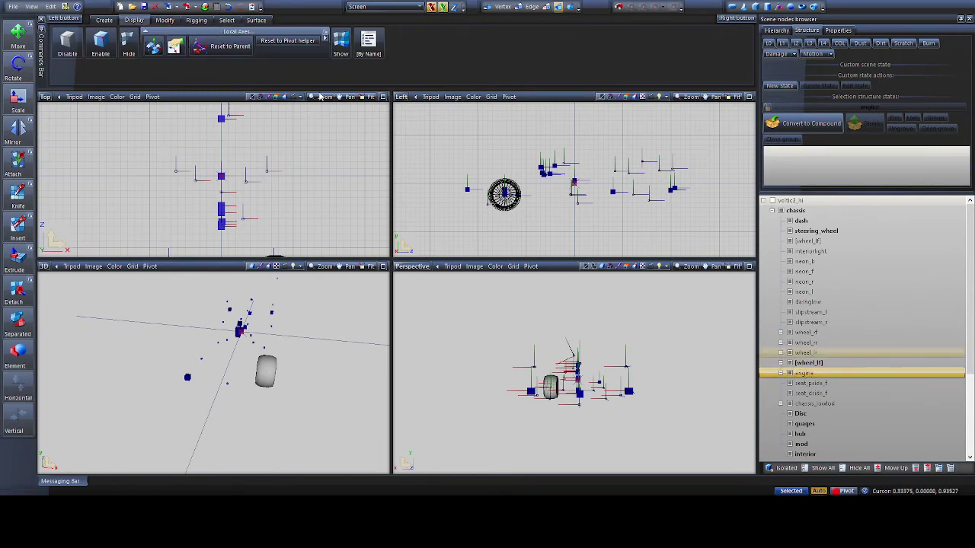
left_click(782, 44)
left_click(782, 44)
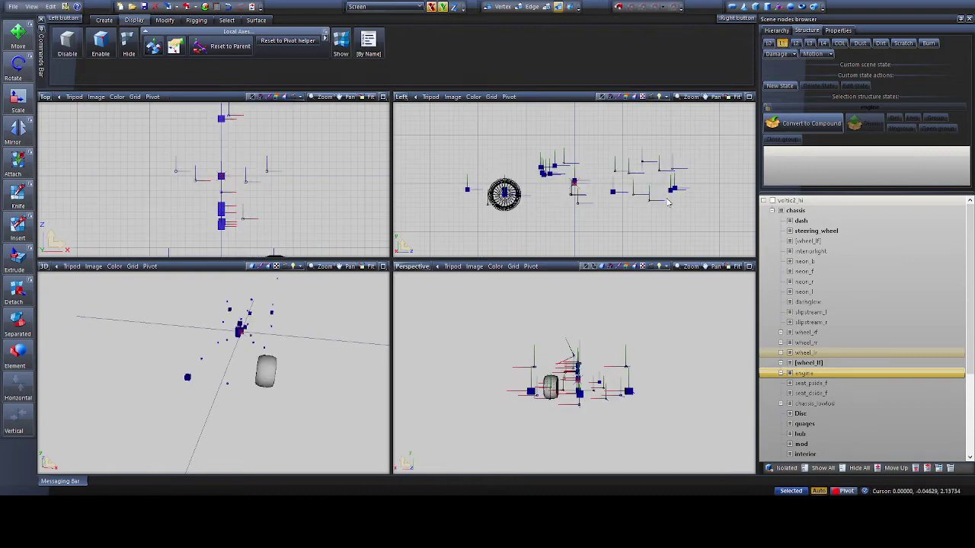
scroll(579, 183, "up", 6)
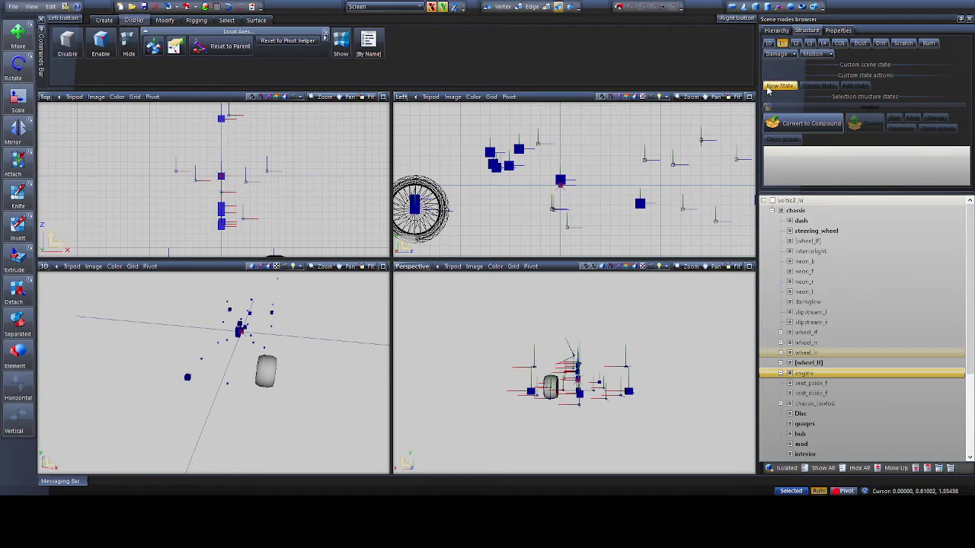
left_click(770, 43)
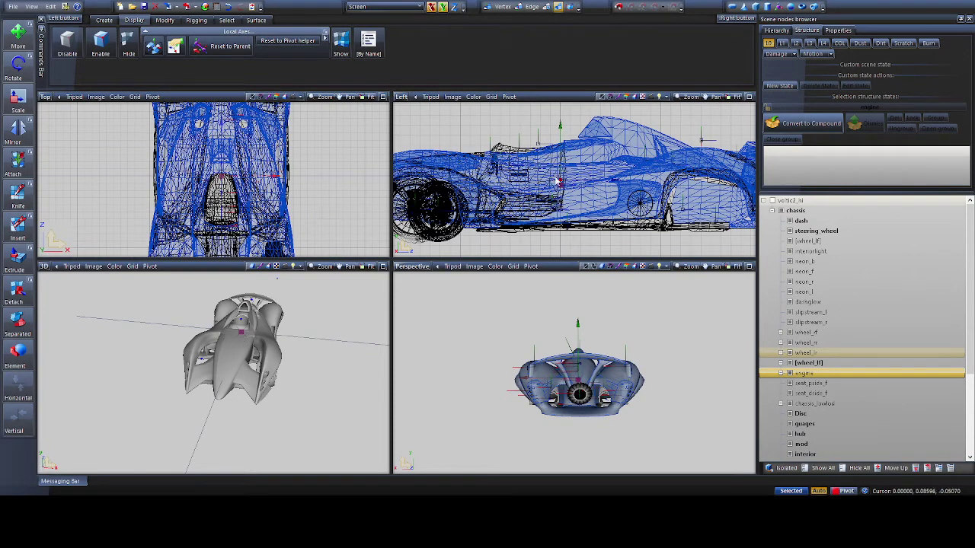
Hide the bodyshell.1 and bodyshell meshes of the custom chassis to expose the dummies inside the car
scroll(559, 181, "up", 4)
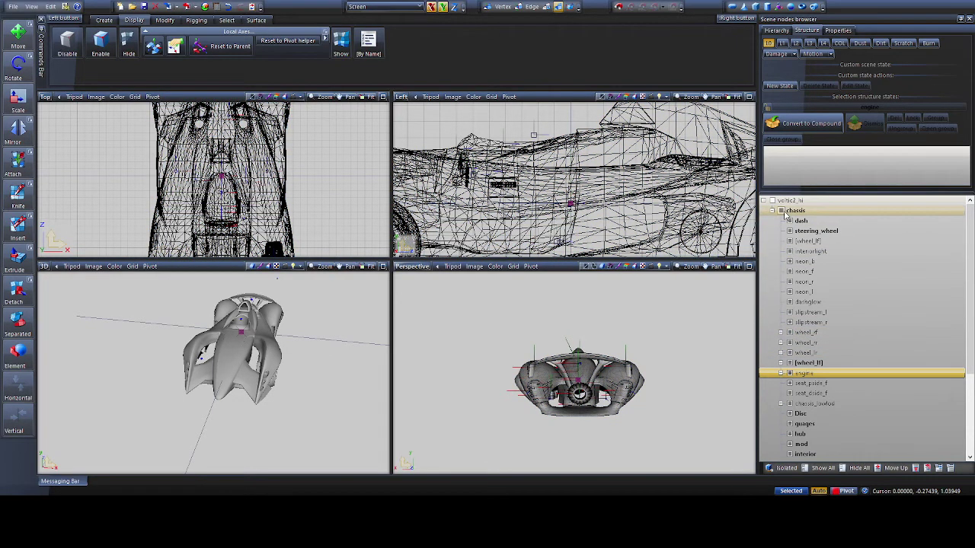
scroll(792, 430, "down", 4)
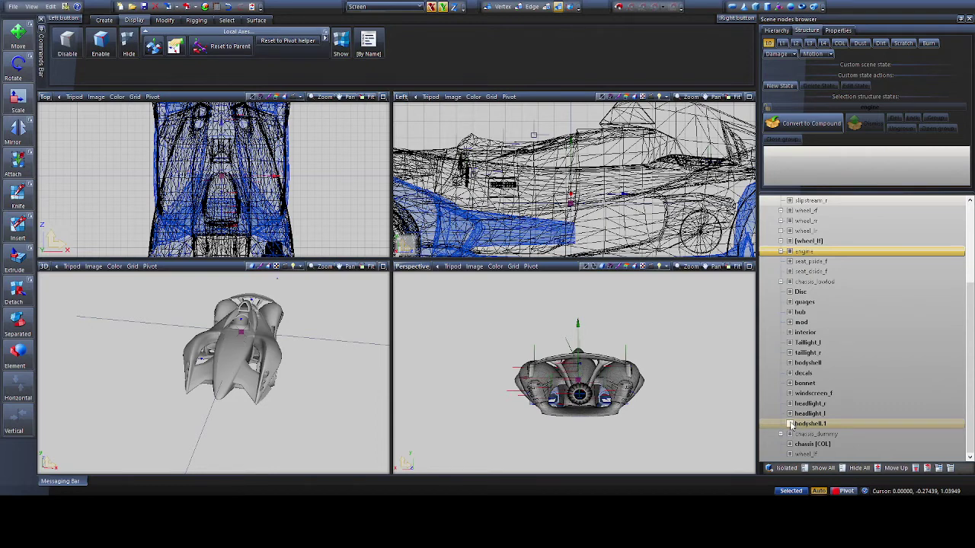
left_click(790, 362)
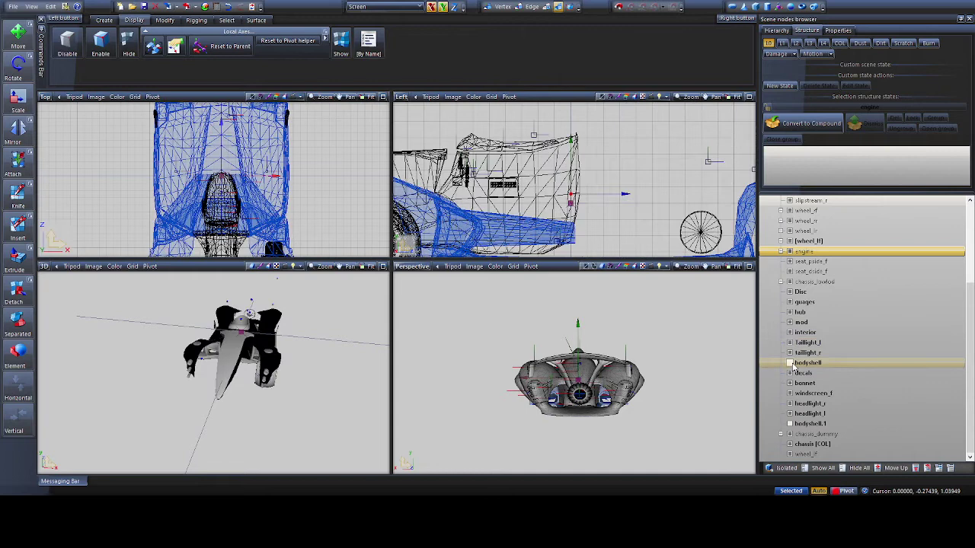
left_click(681, 207)
Move the engine dummy about 1.8 units backward in the Left view, placing it over the rear wheel arch
left_click(534, 135)
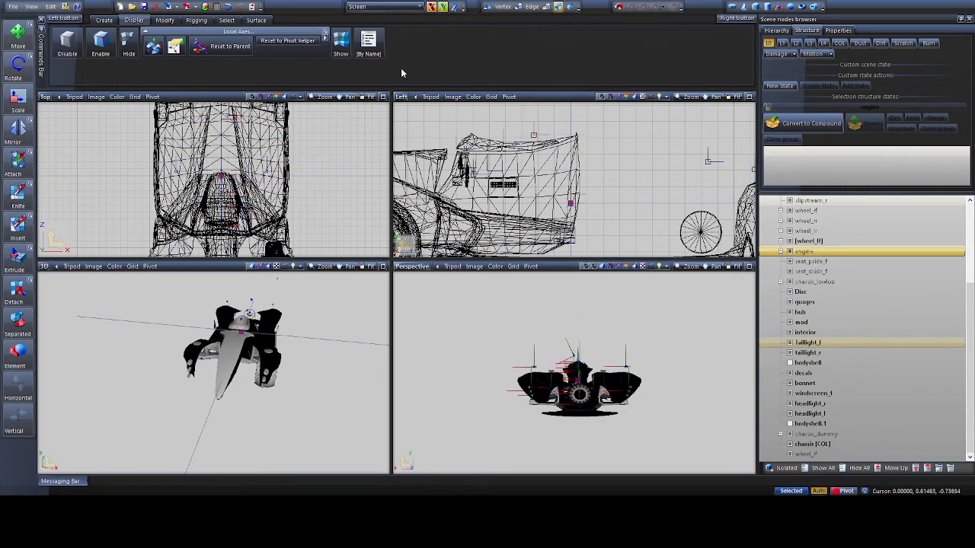
left_click(18, 35)
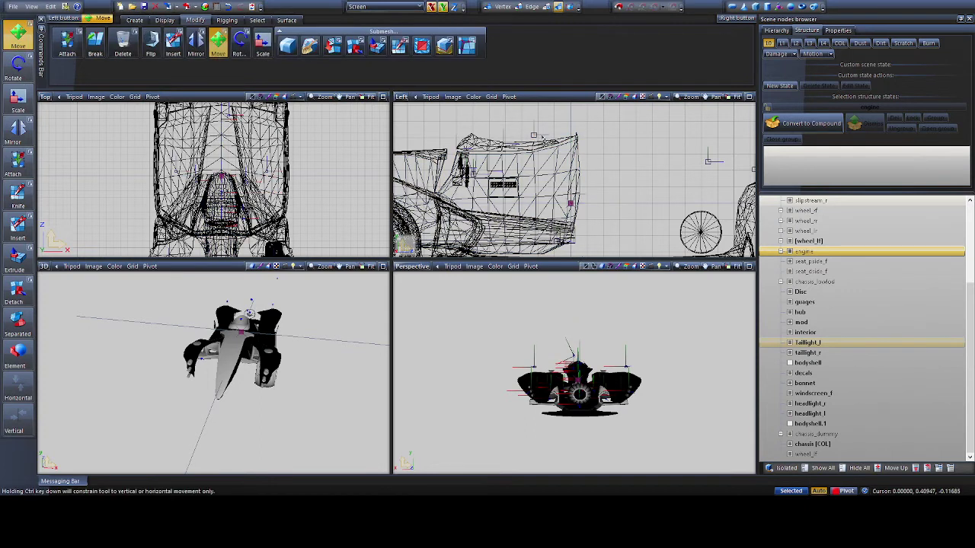
left_click_drag(534, 135, 500, 143)
left_click_drag(554, 200, 584, 136)
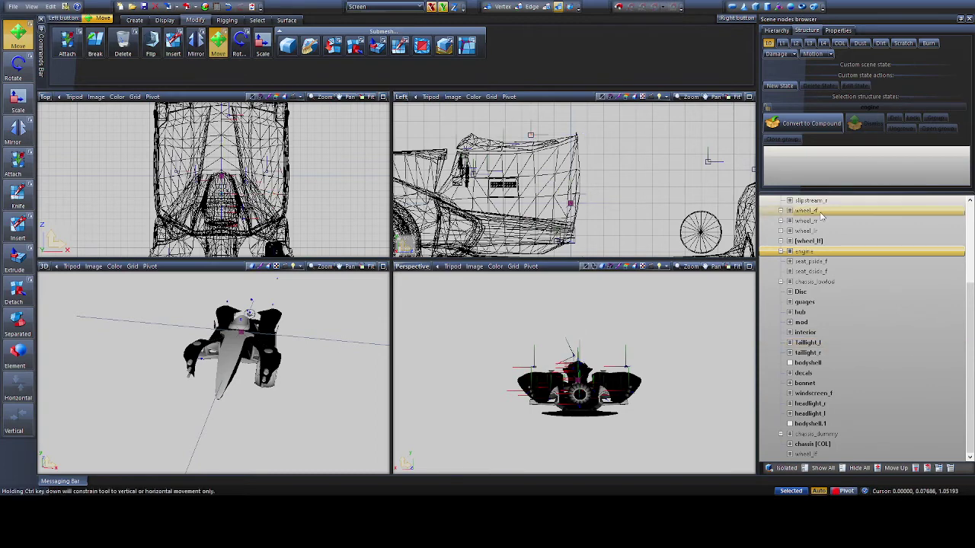
left_click(799, 250)
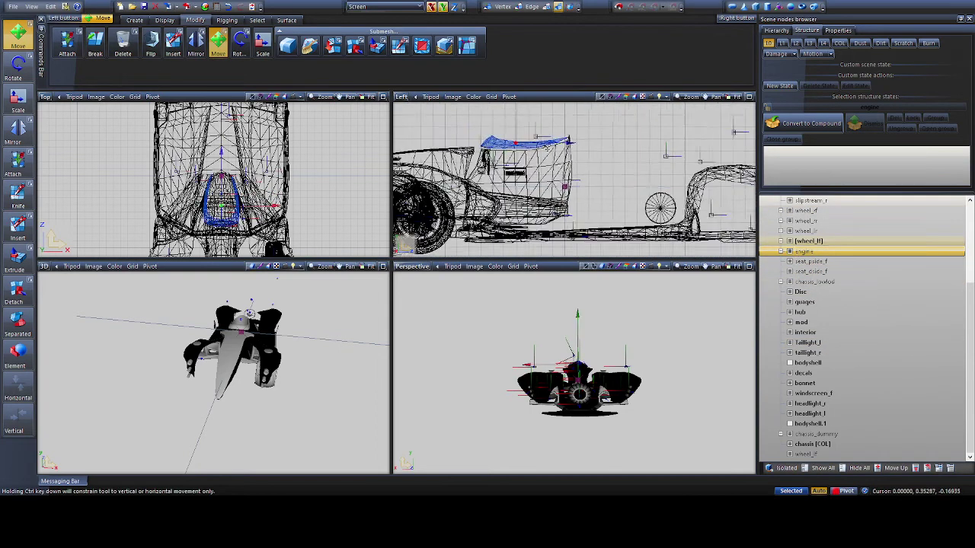
left_click_drag(538, 140, 711, 163)
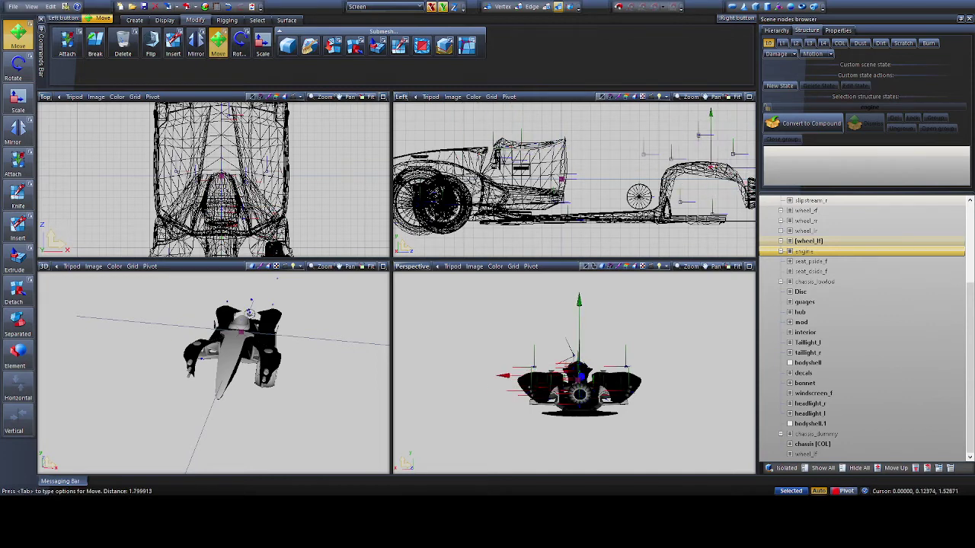
Select seat_pside_f and check its position against the car's interior in the Left view
left_click(799, 263)
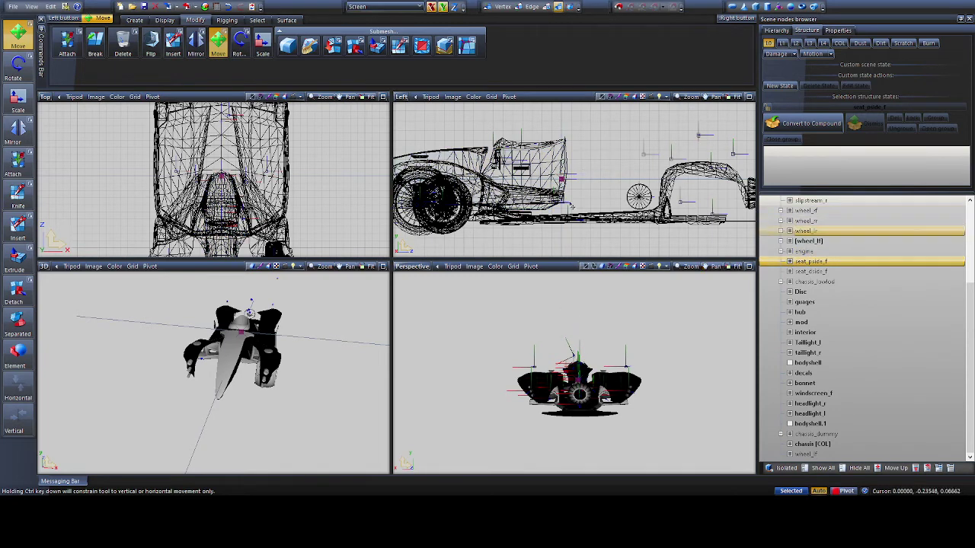
scroll(594, 198, "up", 3)
scroll(618, 164, "down", 3)
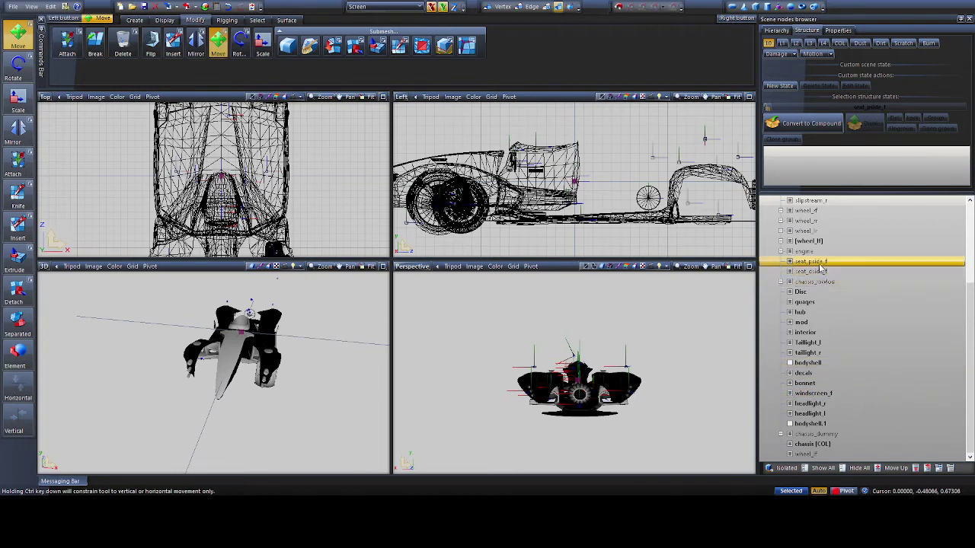
Turn off the L0 state display and make bodyshell and bodyshell.1 visible again in the custom chassis
scroll(820, 249, "up", 3)
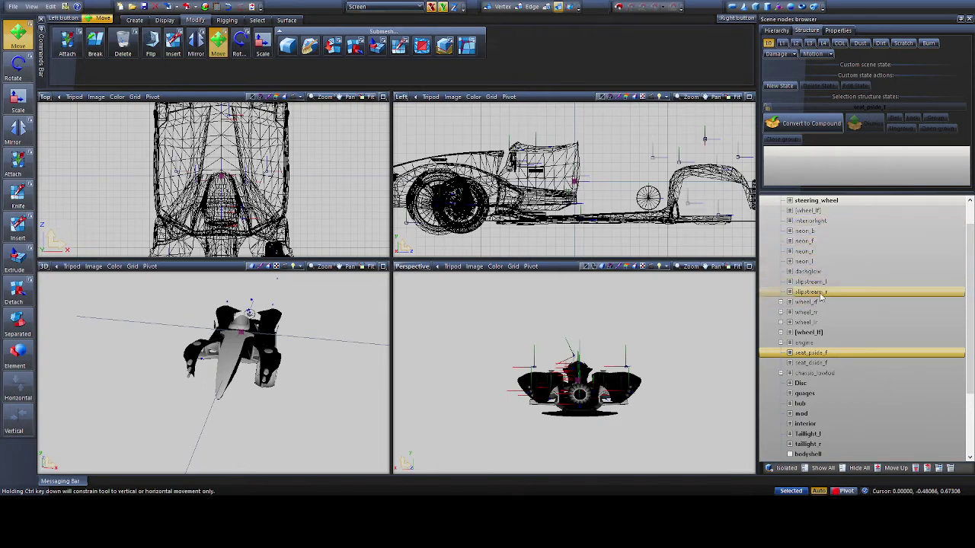
left_click(812, 333)
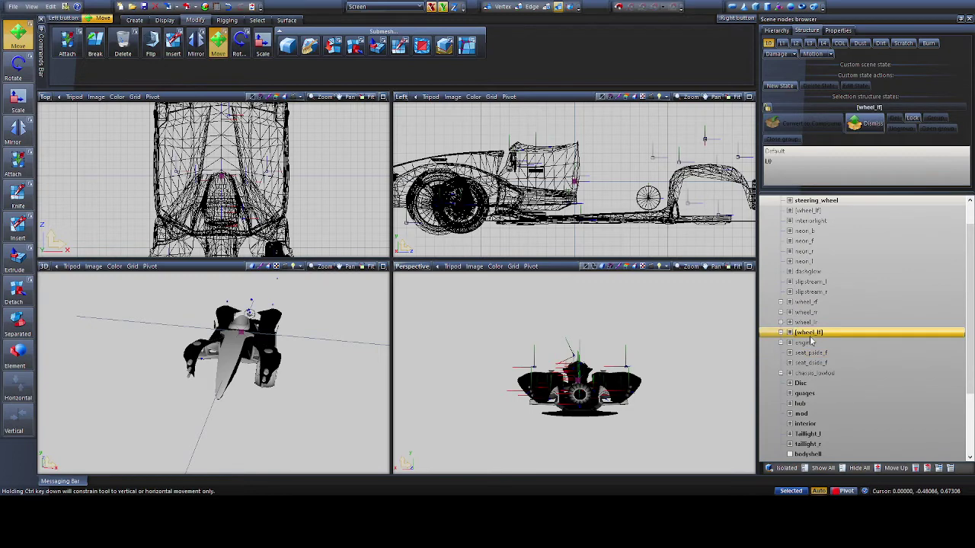
left_click(768, 44)
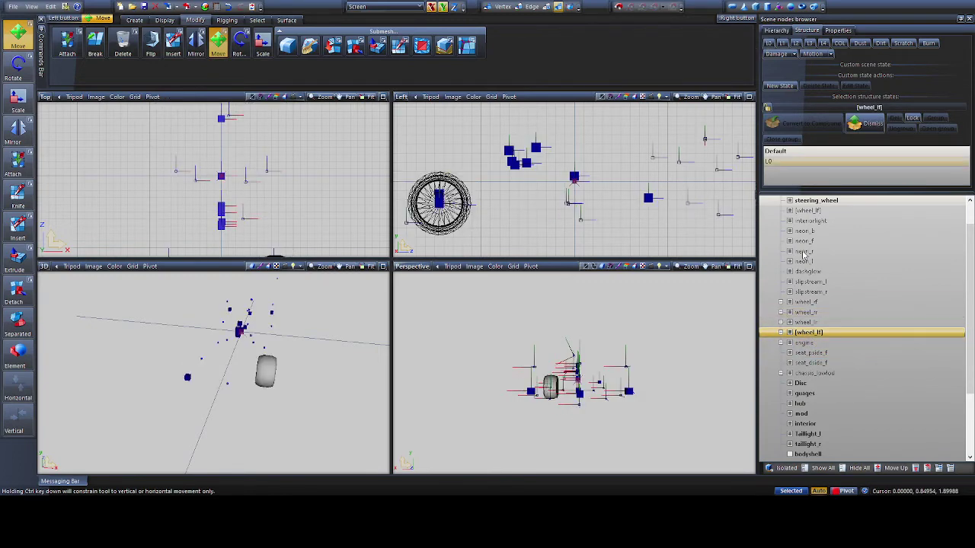
scroll(804, 255, "down", 3)
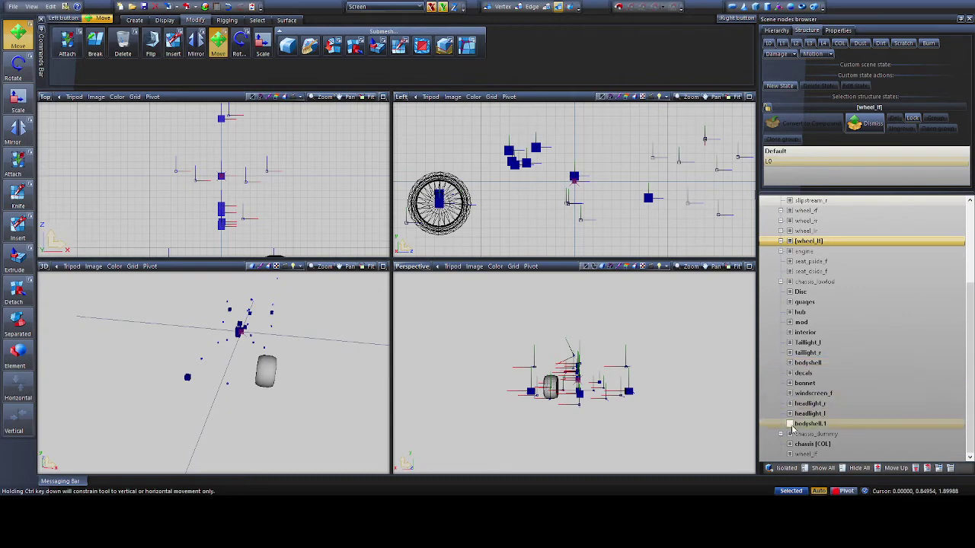
left_click(809, 455)
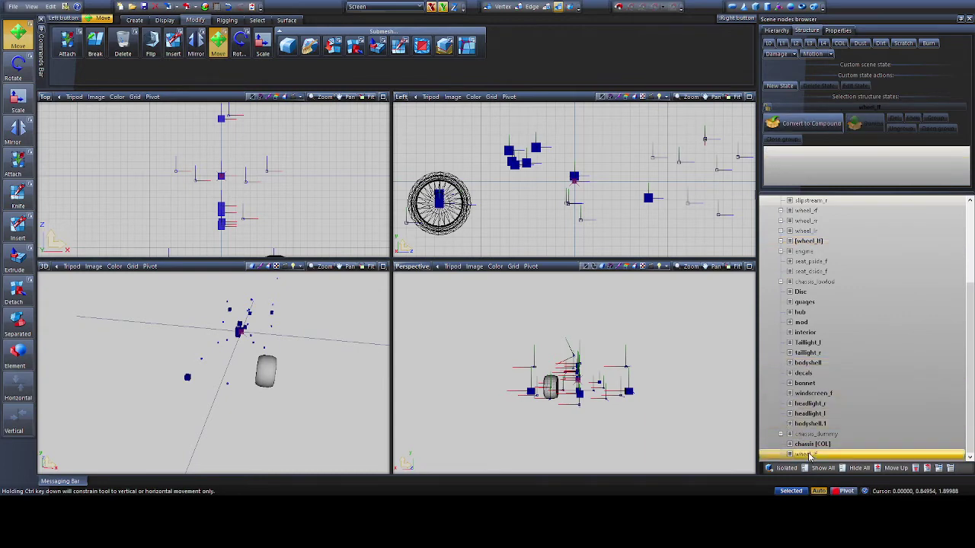
Dismiss the [wheel_lf] compound and switch the scene display to the COL state
left_click(809, 240)
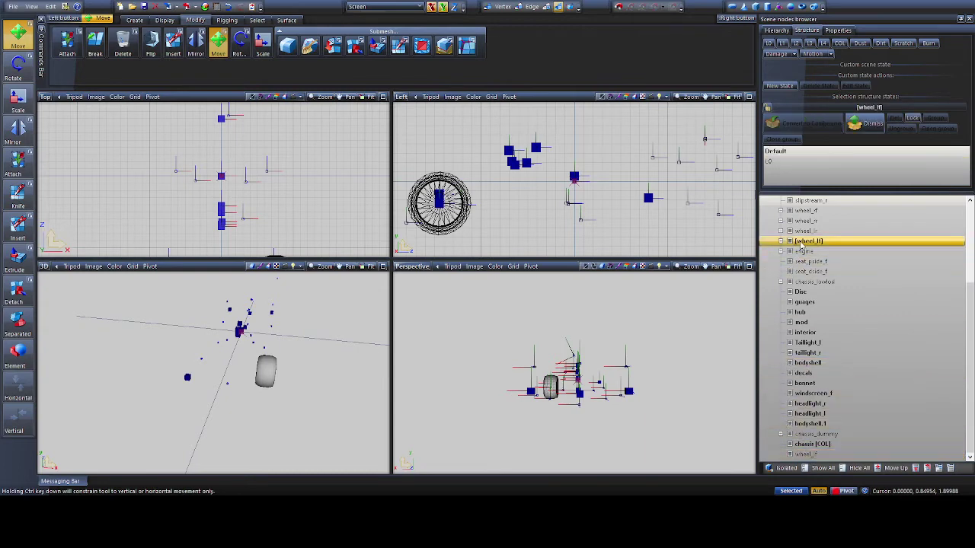
left_click(857, 126)
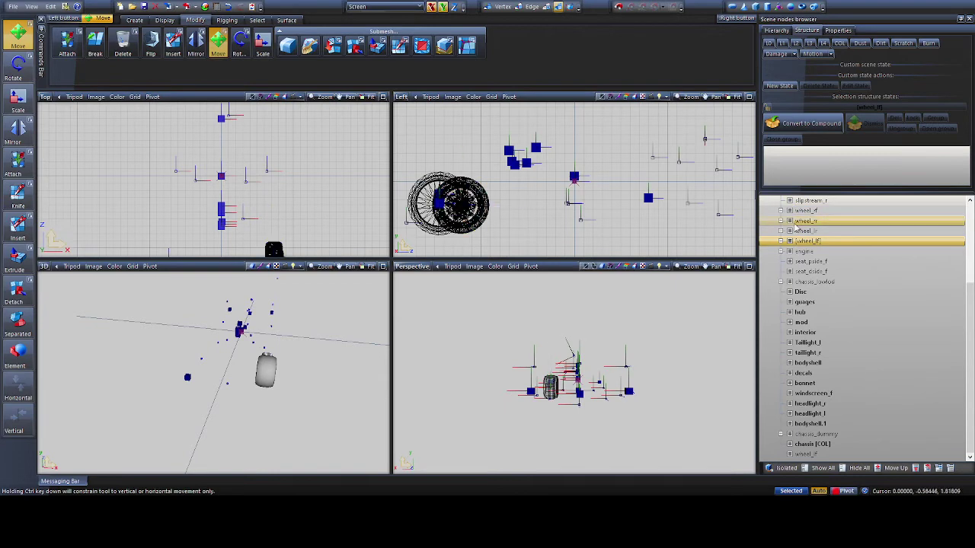
left_click(838, 43)
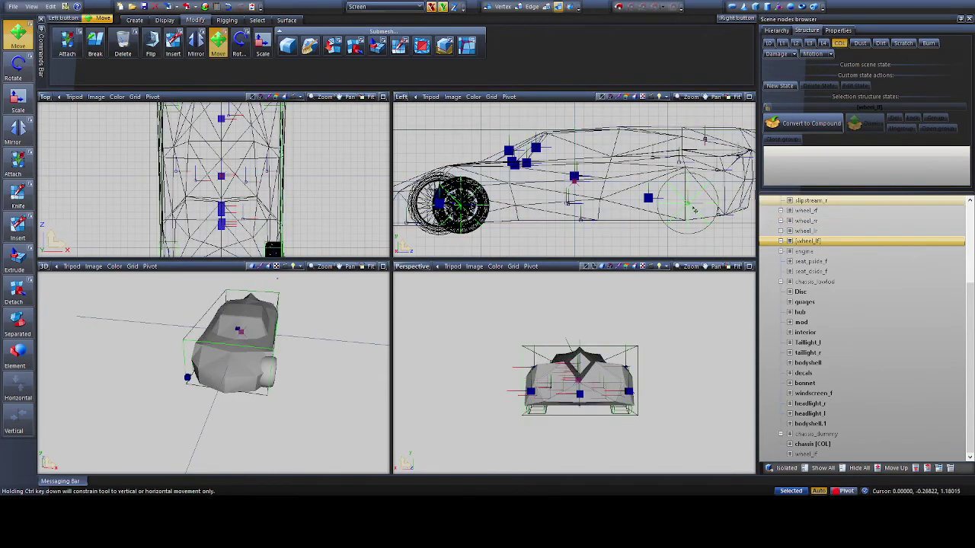
Examine the front wheel mesh against the round wheel collision and the chassis collision in the 3D, Left and Perspective views
scroll(531, 216, "down", 2)
scroll(584, 381, "down", 2)
scroll(582, 381, "up", 1)
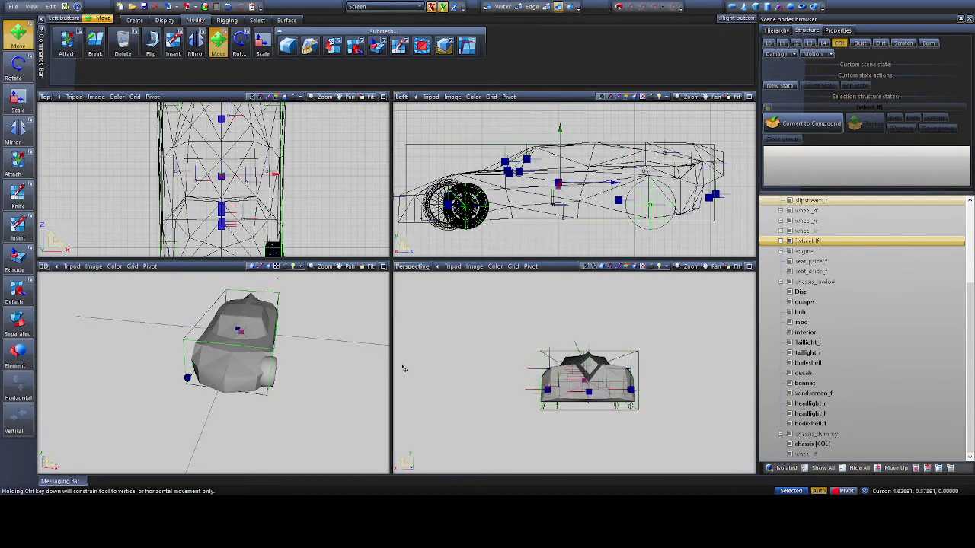
middle_click_drag(320, 344, 251, 348)
left_click(251, 349)
left_click(663, 411)
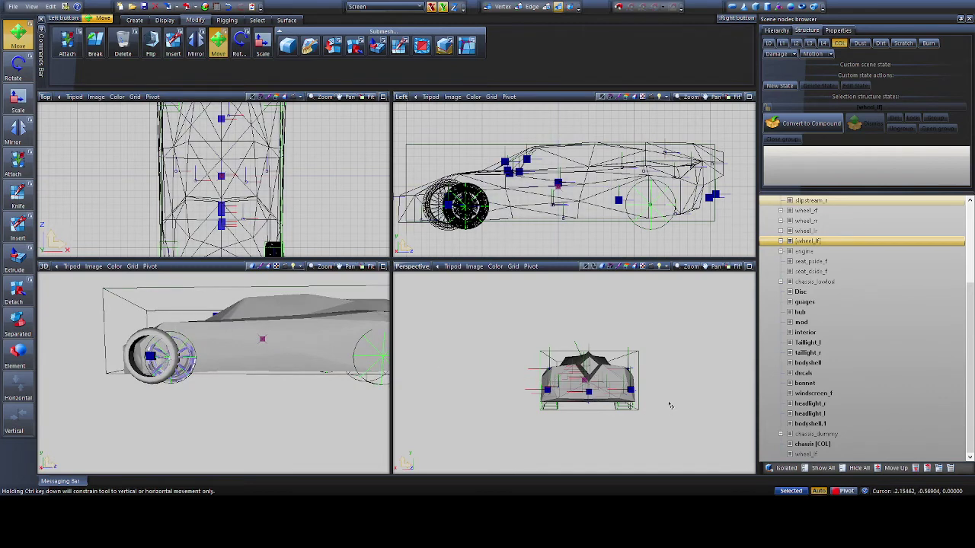
scroll(667, 406, "up", 1)
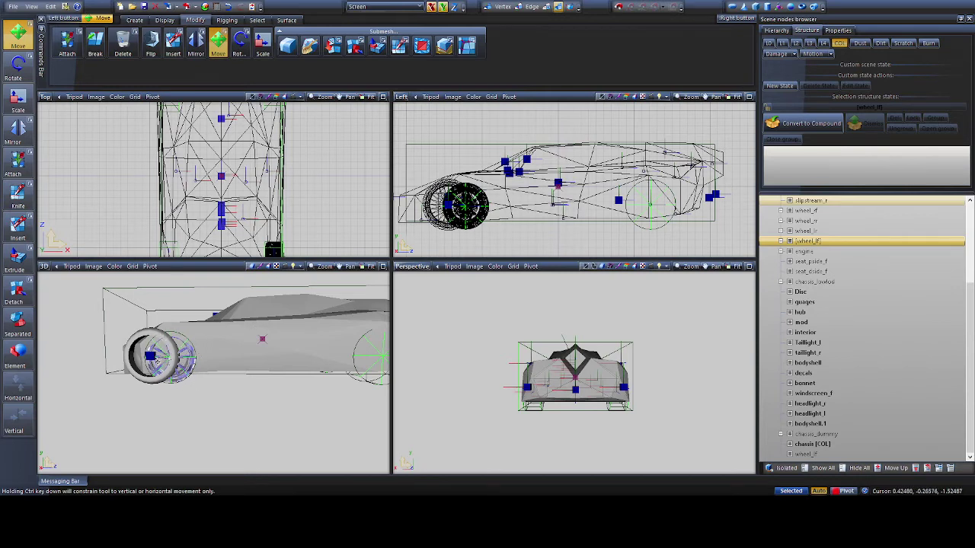
scroll(212, 364, "up", 5)
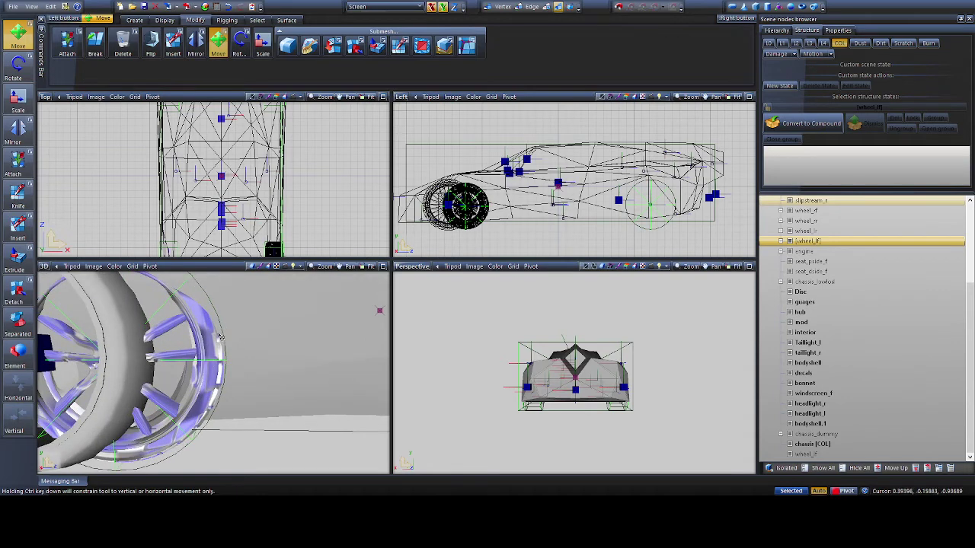
scroll(215, 358, "down", 5)
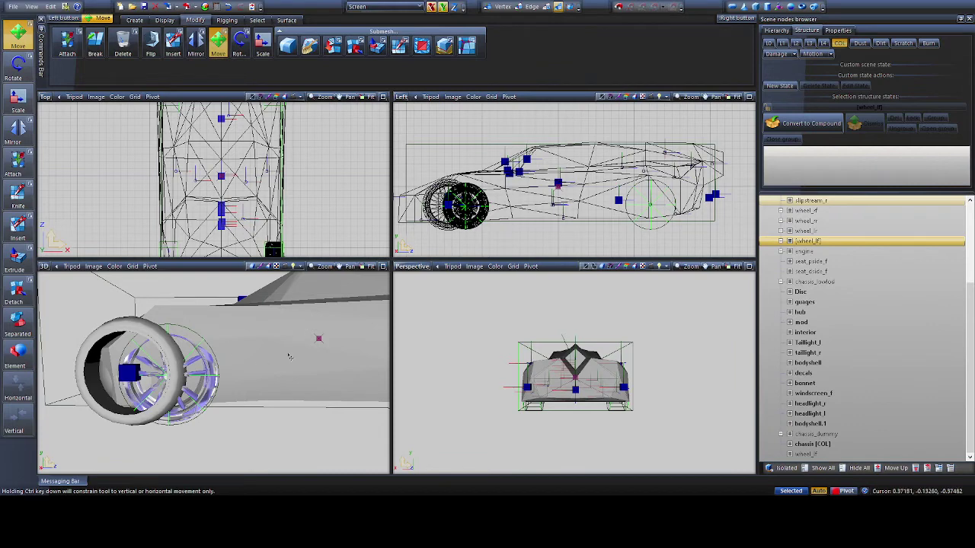
Compare the front wheel mesh with the wheel collisions along the car's side in the Perspective and Left views
scroll(588, 388, "up", 2)
middle_click_drag(654, 330, 661, 361)
scroll(627, 404, "up", 3)
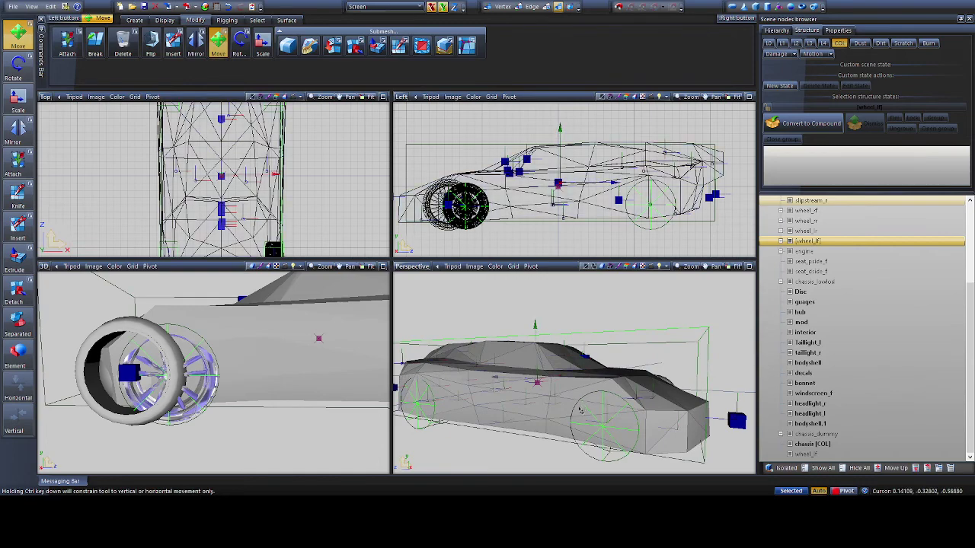
middle_click_drag(620, 327, 543, 323)
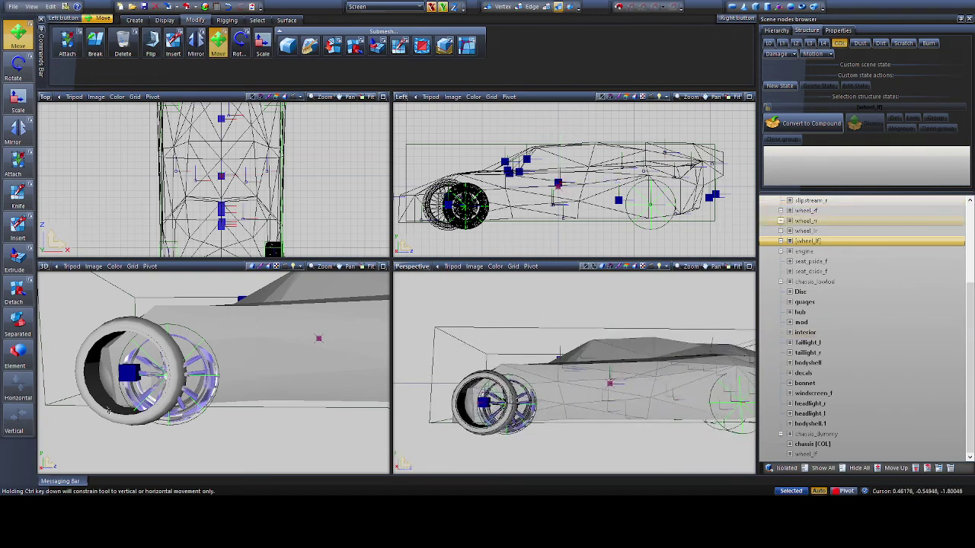
left_click(560, 221)
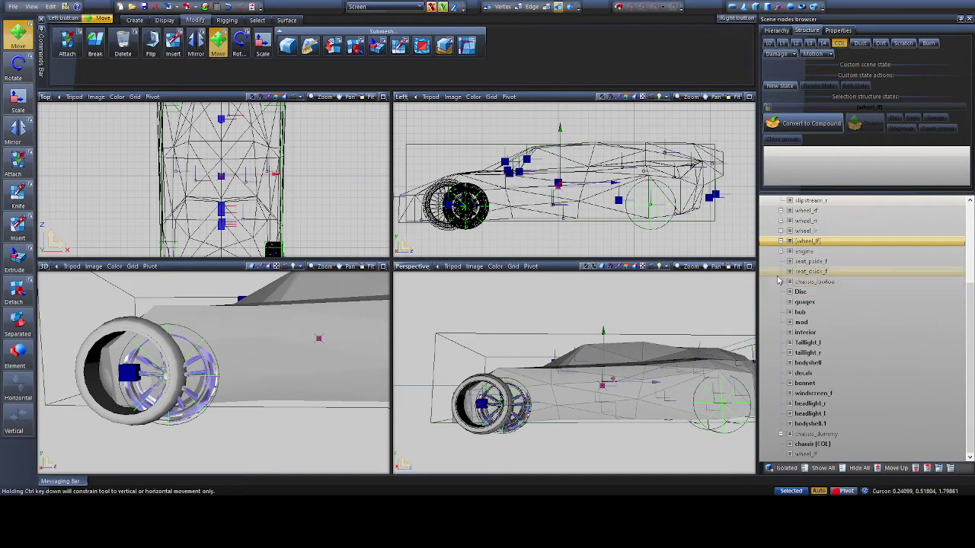
scroll(560, 221, "up", 2)
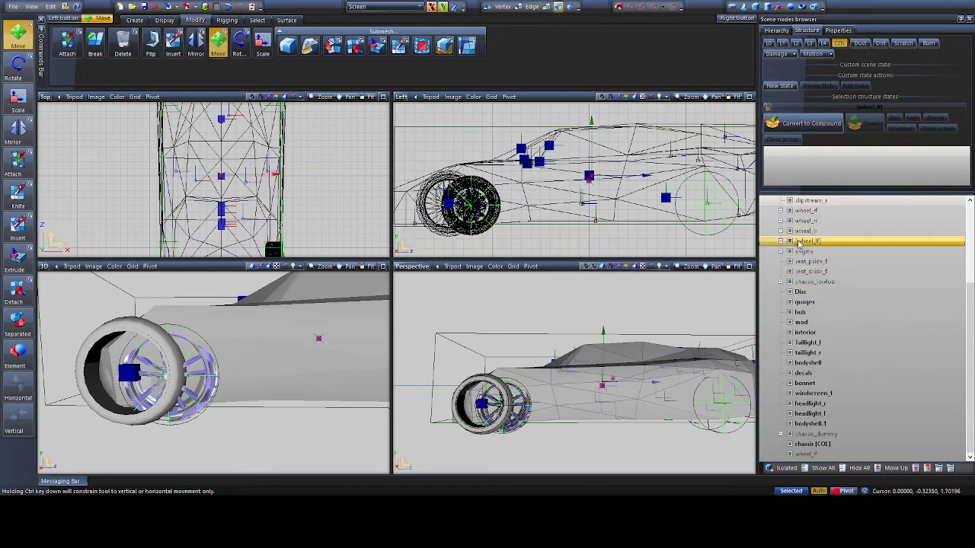
left_click(593, 218)
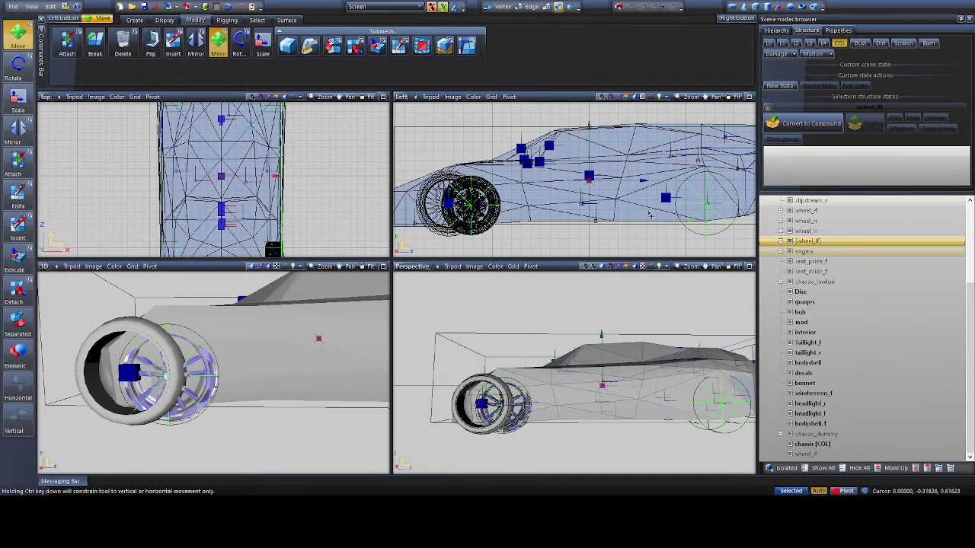
Toggle the loose wheel_lf mesh to identify it, and delete the nested [wheel_lf] item inside the [wheel_lf] compound
left_click(806, 455)
left_click(790, 454)
left_click(790, 455)
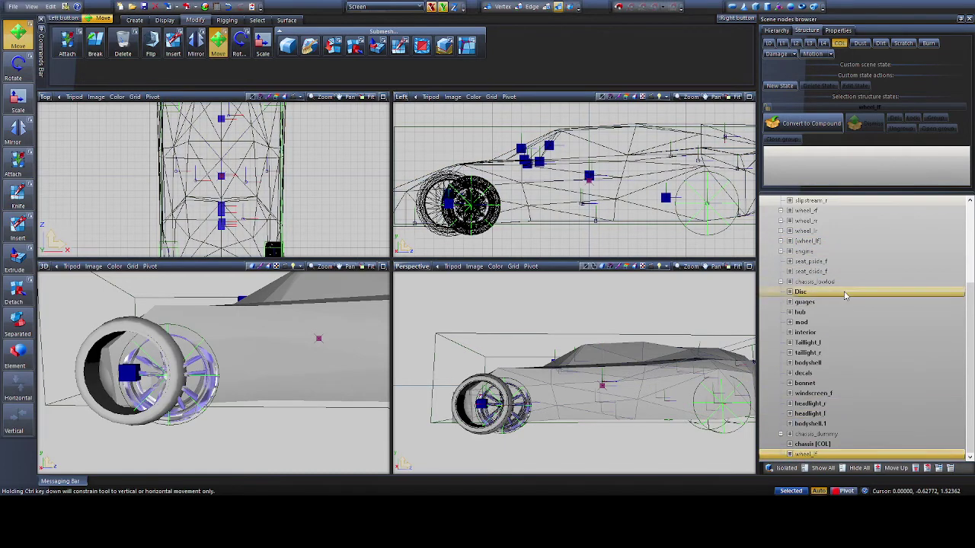
left_click(779, 242)
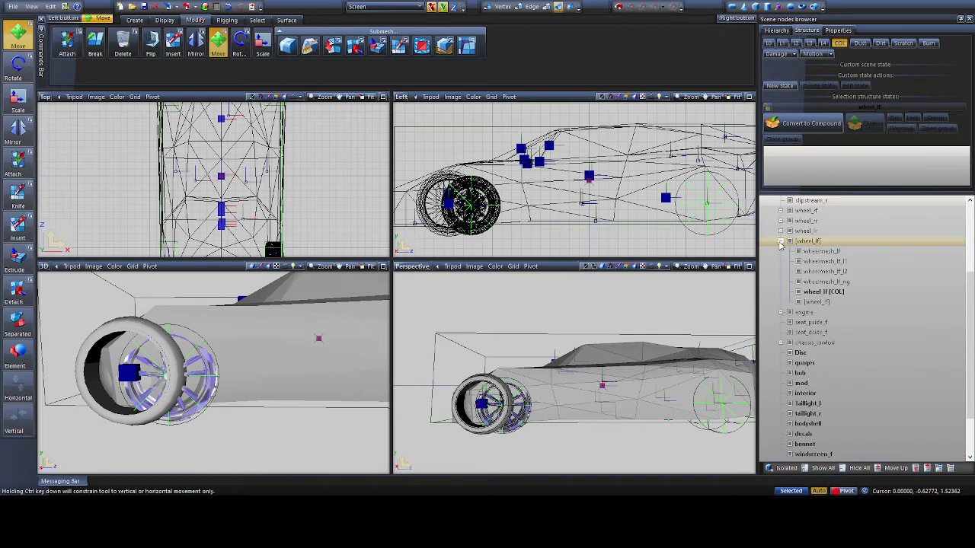
left_click(797, 302)
left_click(797, 302)
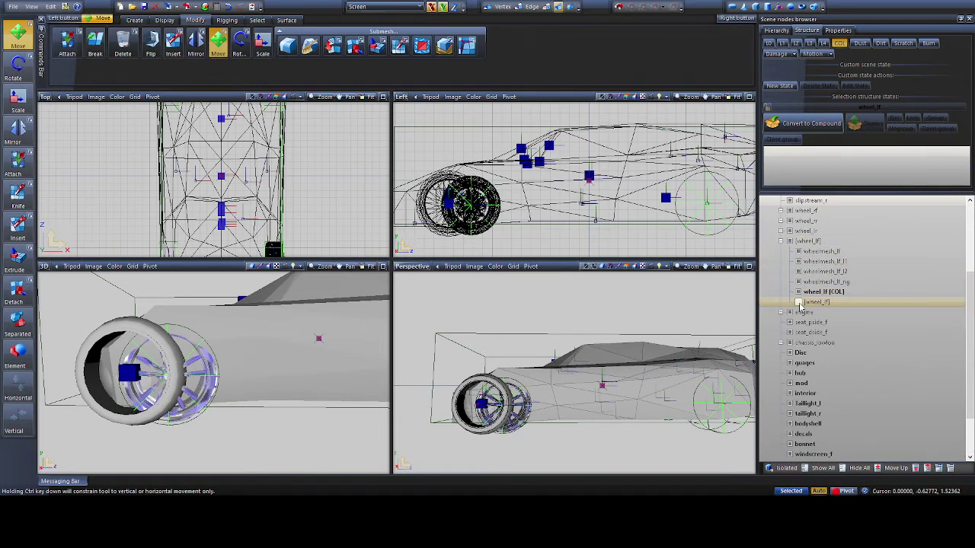
left_click(798, 302)
left_click(815, 302)
left_click(817, 303)
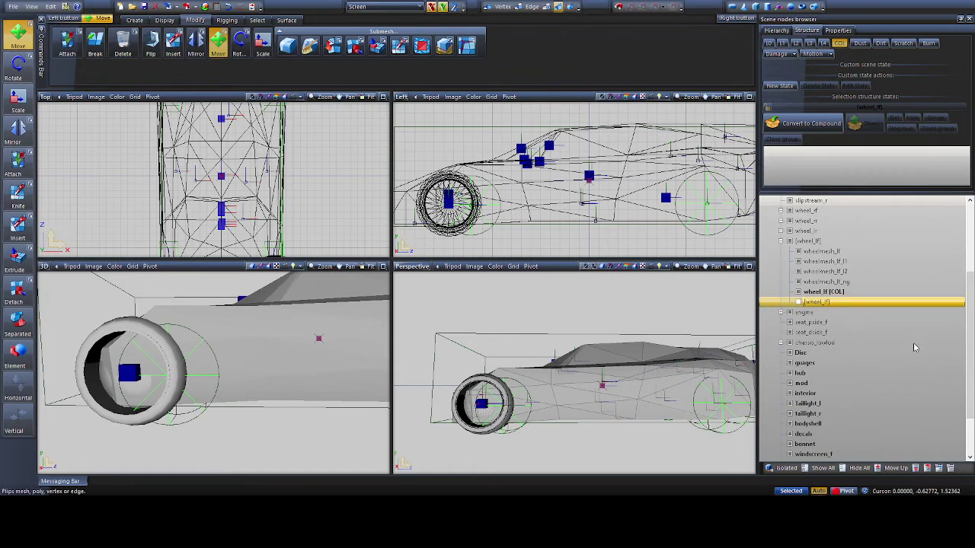
Move the loose wheel_lf mesh into the [wheel_lf] compound, directly above wheel_lf [COL]
left_click_drag(802, 406, 808, 455)
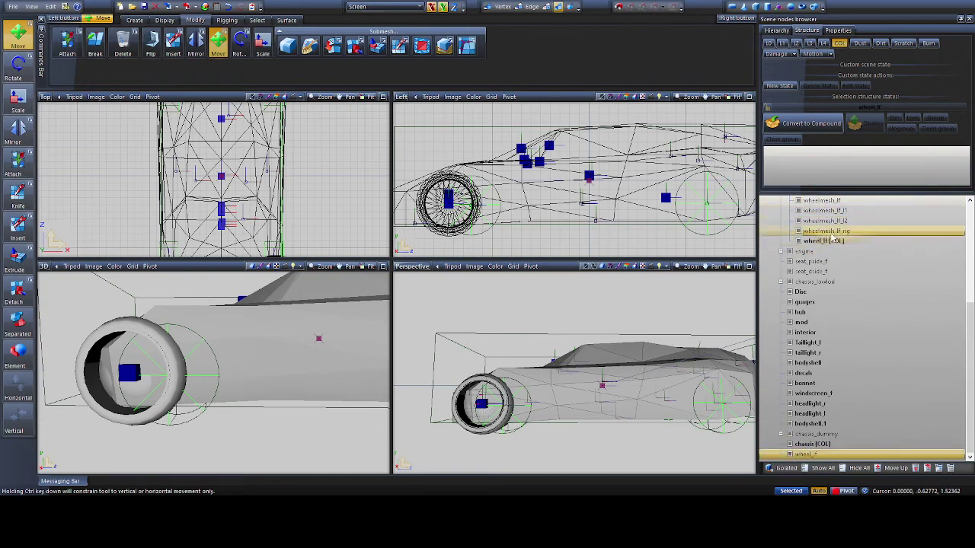
left_click_drag(832, 242, 831, 242)
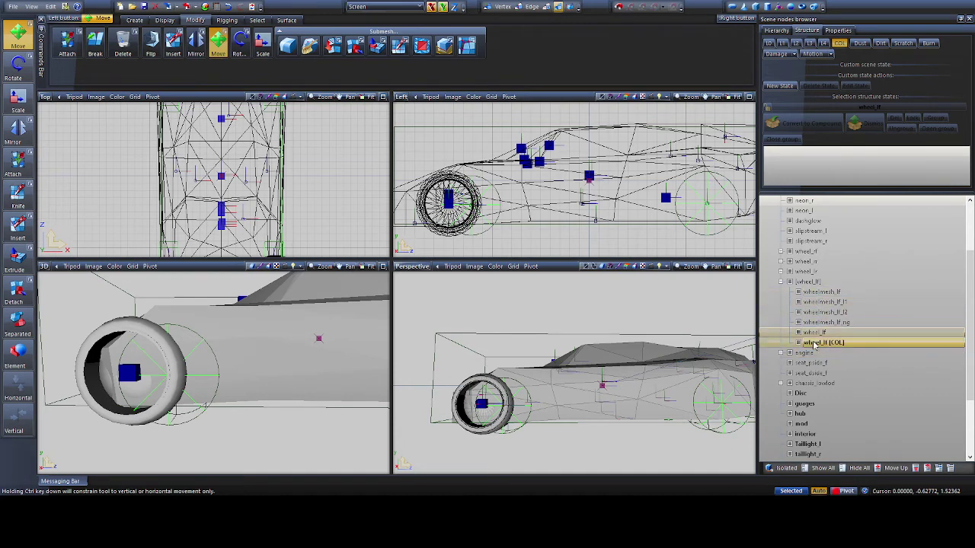
scroll(472, 218, "up", 3)
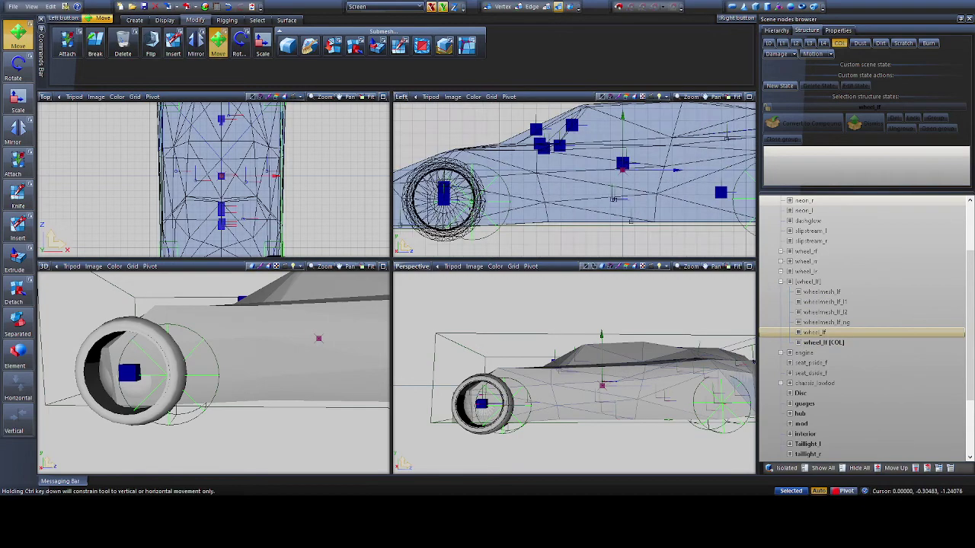
scroll(472, 218, "up", 2)
Hide chassis [COL] and chassis_dummy together with its chassis_dummy [COL] child
scroll(472, 218, "down", 4)
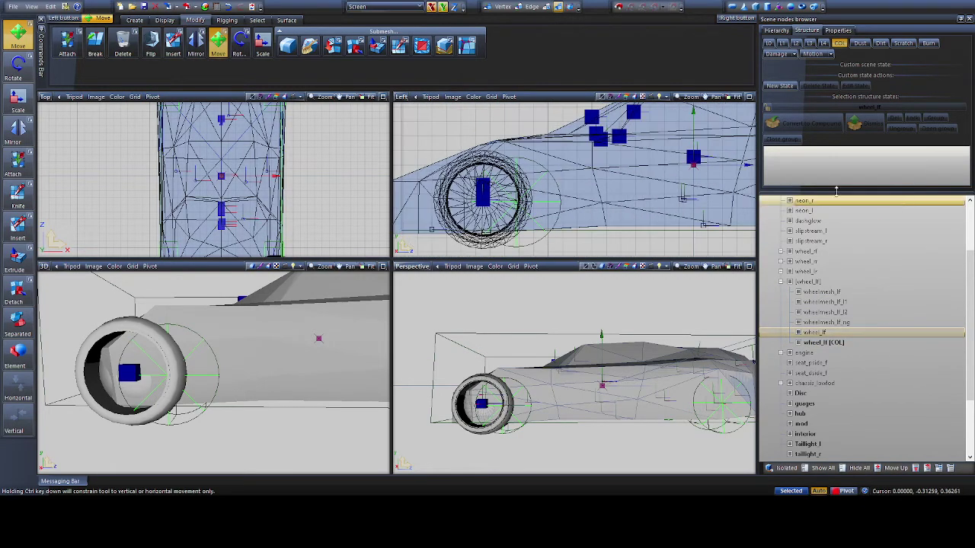
scroll(834, 417, "down", 2)
scroll(834, 418, "down", 1)
left_click(792, 445)
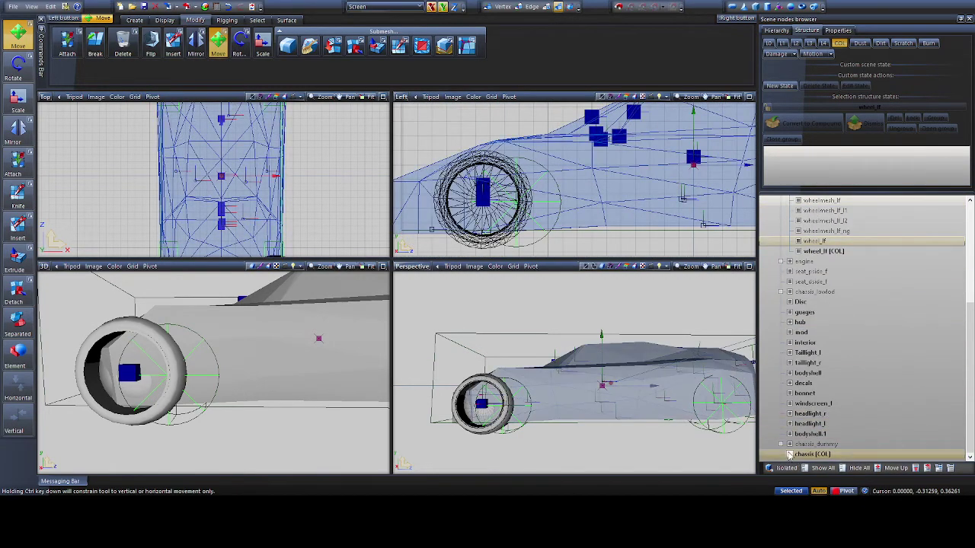
left_click(789, 447)
left_click(798, 454)
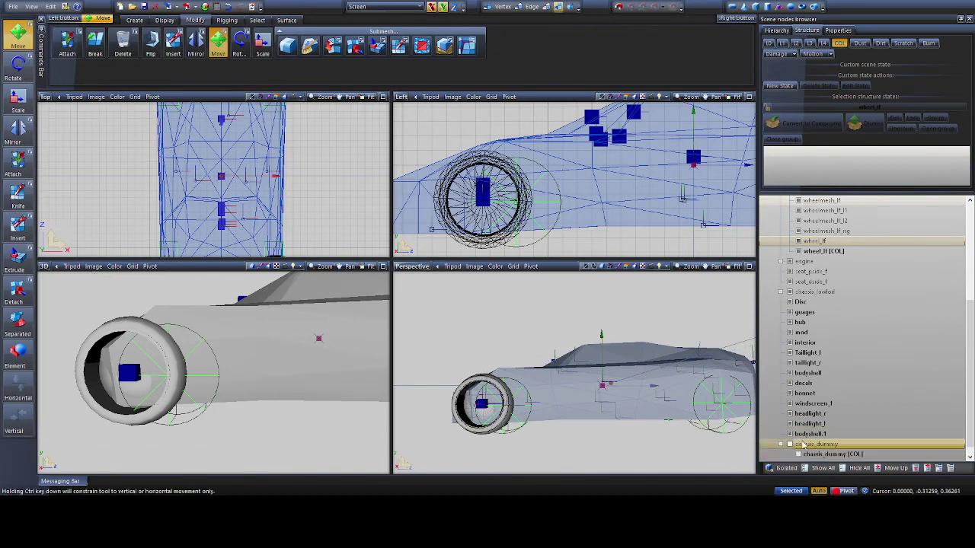
left_click(807, 404)
Toggle wheel_lf [COL] to identify the wheel collision, and hide chassis_lowlod
scroll(800, 415, "up", 6)
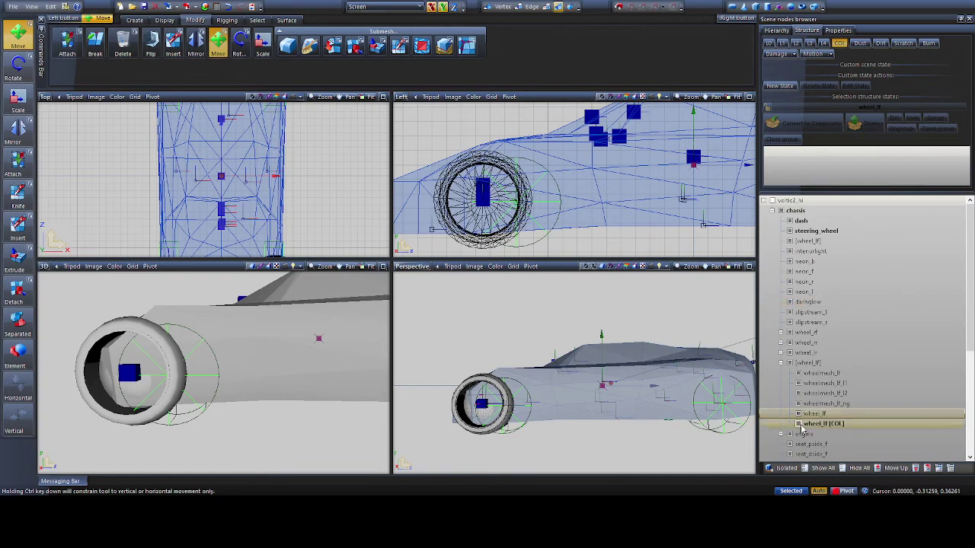
left_click(798, 424)
left_click(799, 424)
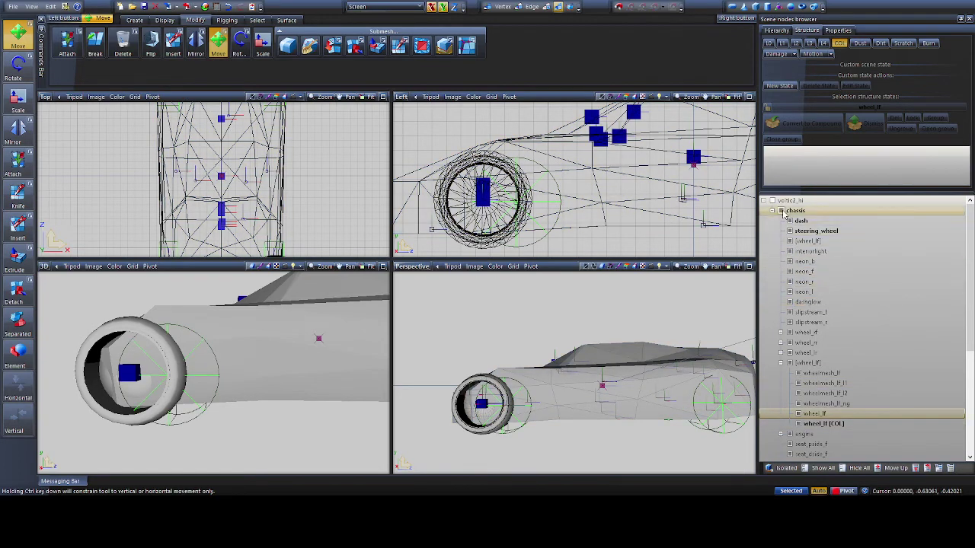
scroll(802, 401, "down", 6)
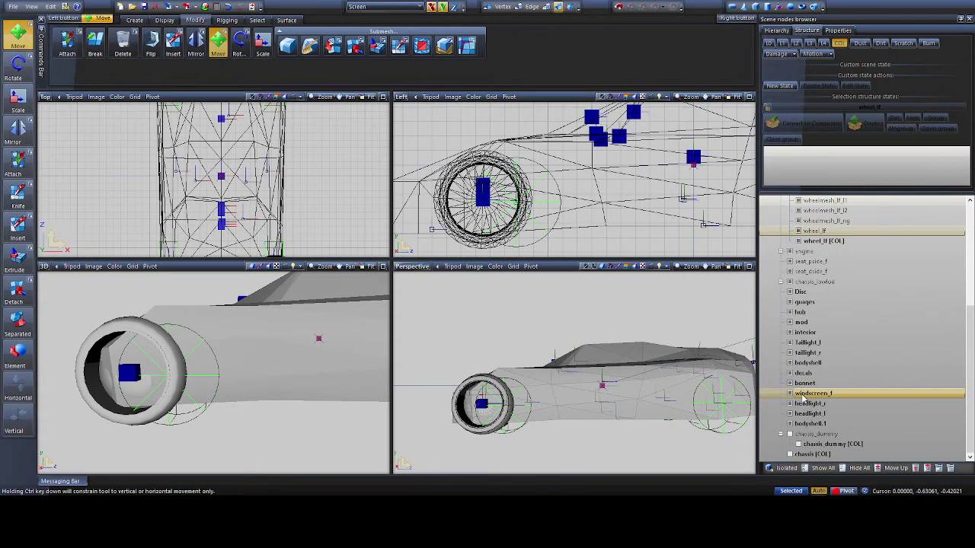
left_click(790, 282)
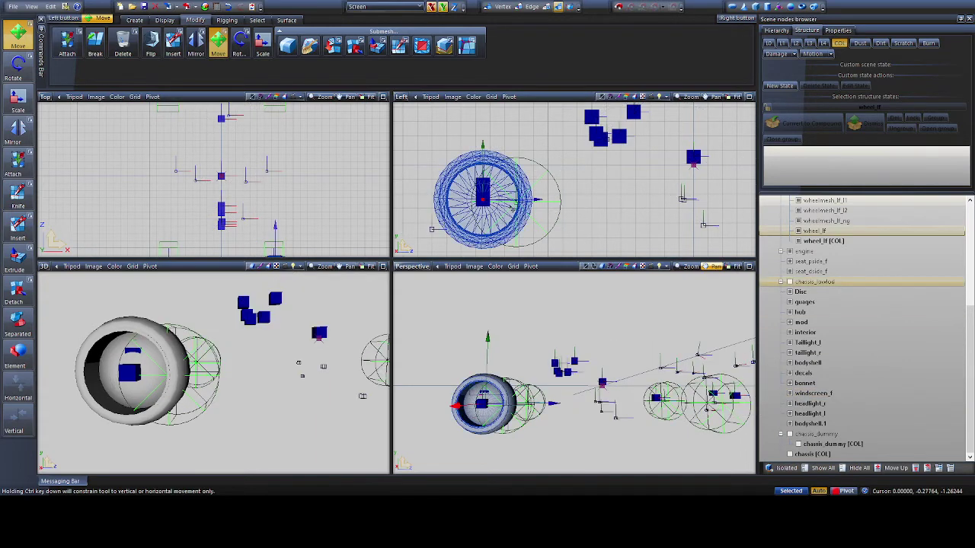
Hide the wheel_lf mesh and select the wheel_lf [COL] collision in the Left view
scroll(558, 218, "up", 2)
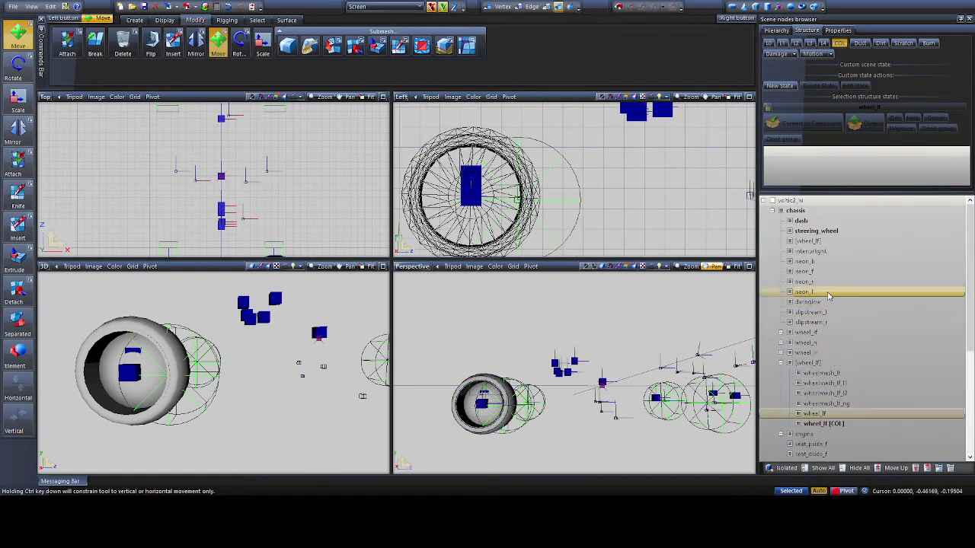
scroll(849, 339, "up", 6)
scroll(799, 380, "down", 5)
scroll(799, 381, "down", 1)
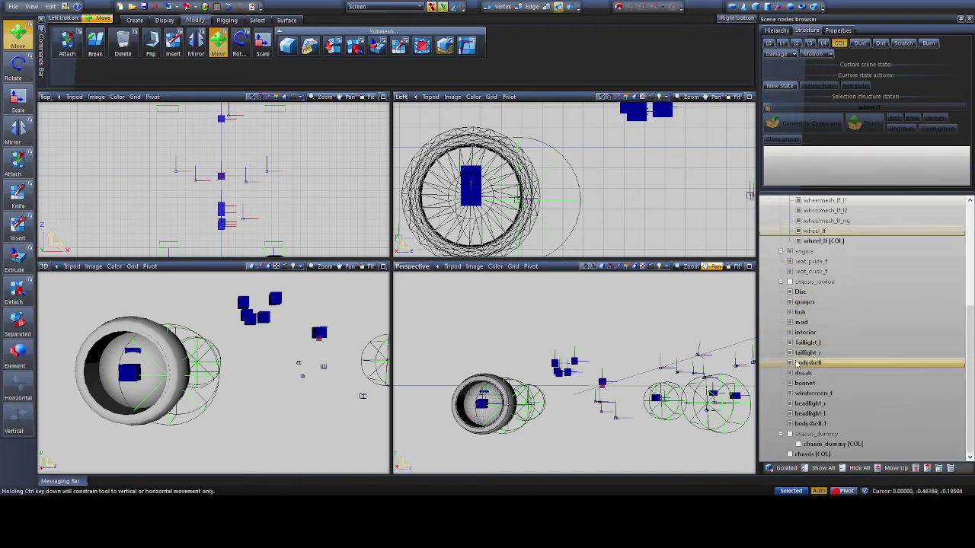
left_click(797, 232)
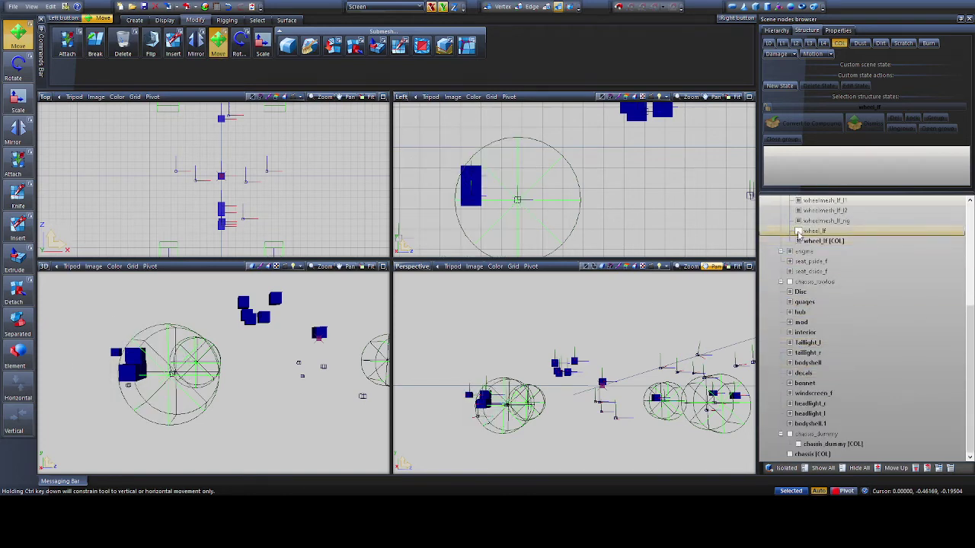
left_click_drag(540, 164, 503, 234)
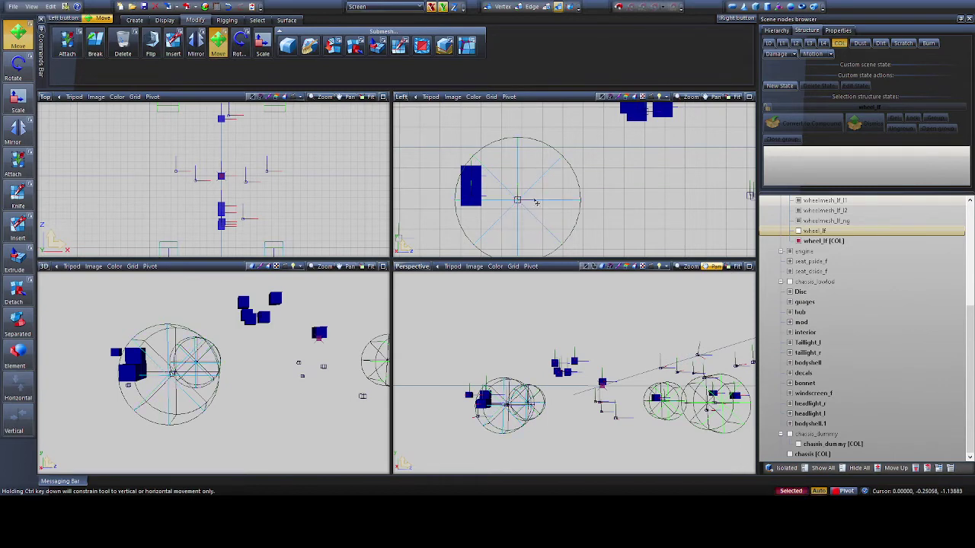
Try to move wheel_lf [COL] with movement restricted to the Z axis
middle_click_drag(526, 404, 575, 415)
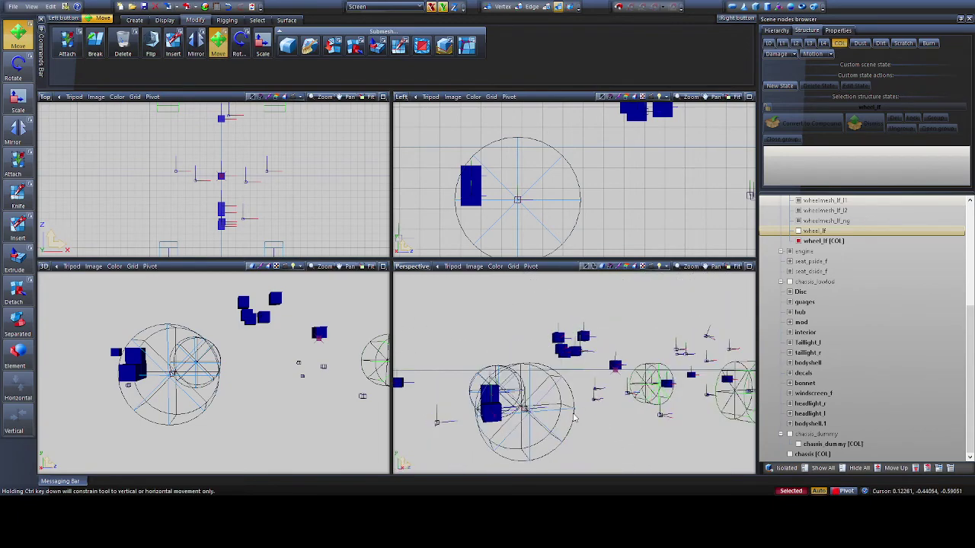
left_click(455, 6)
left_click(523, 410)
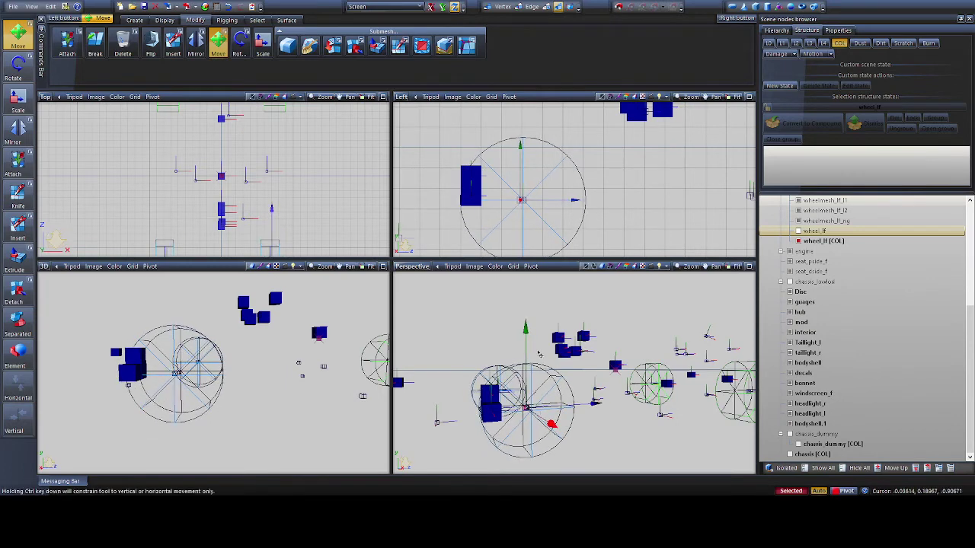
left_click(442, 7)
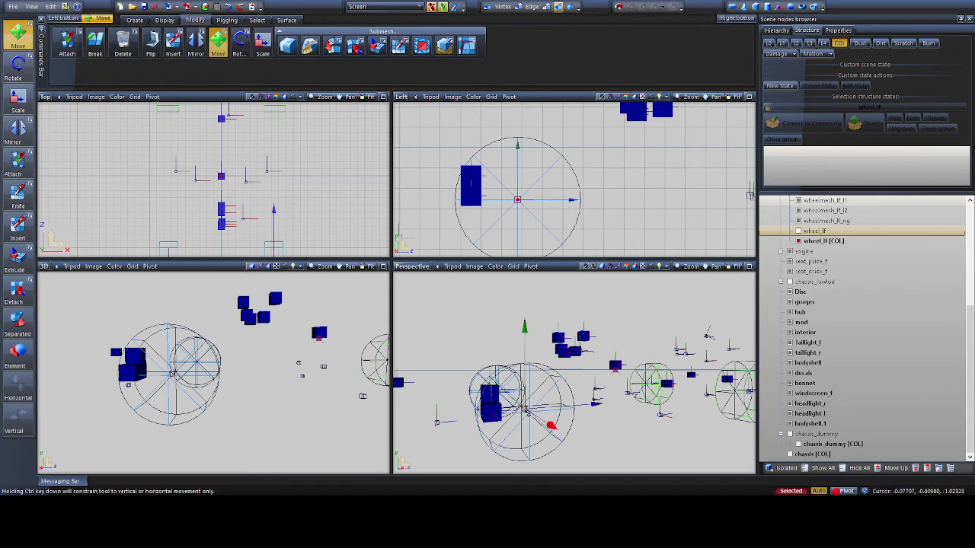
Try to move wheel_lf [COL] freely in the Perspective view, and undo the move
middle_click_drag(573, 412, 548, 430)
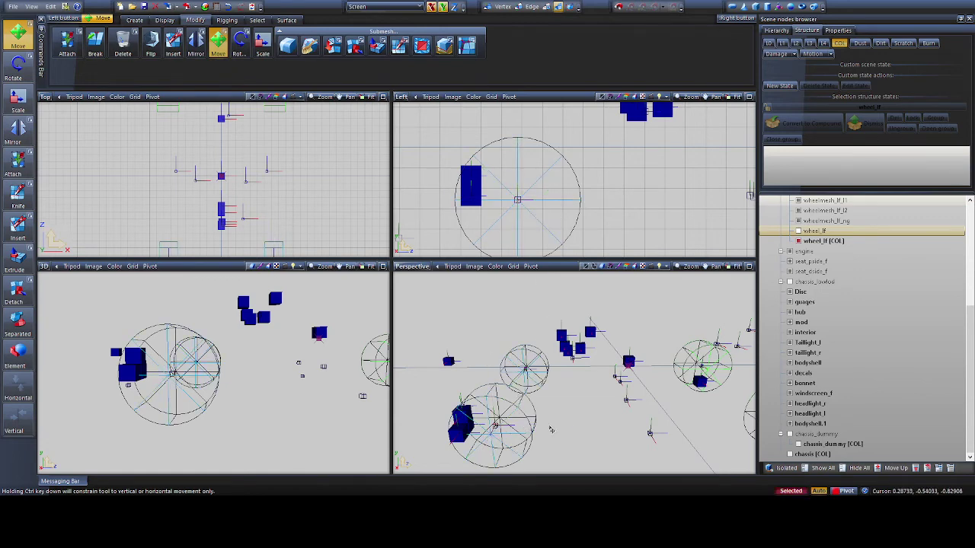
left_click(495, 429)
left_click_drag(496, 428, 552, 403)
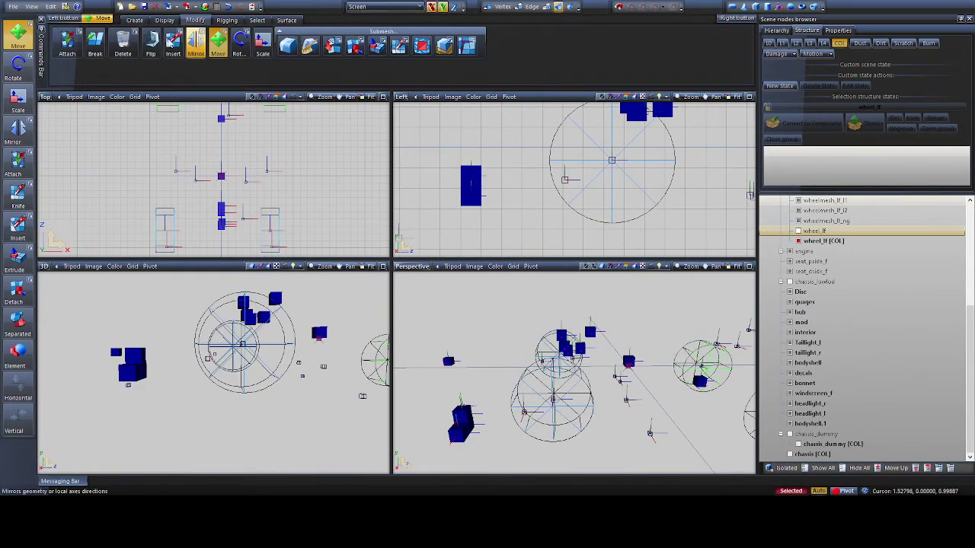
left_click(227, 6)
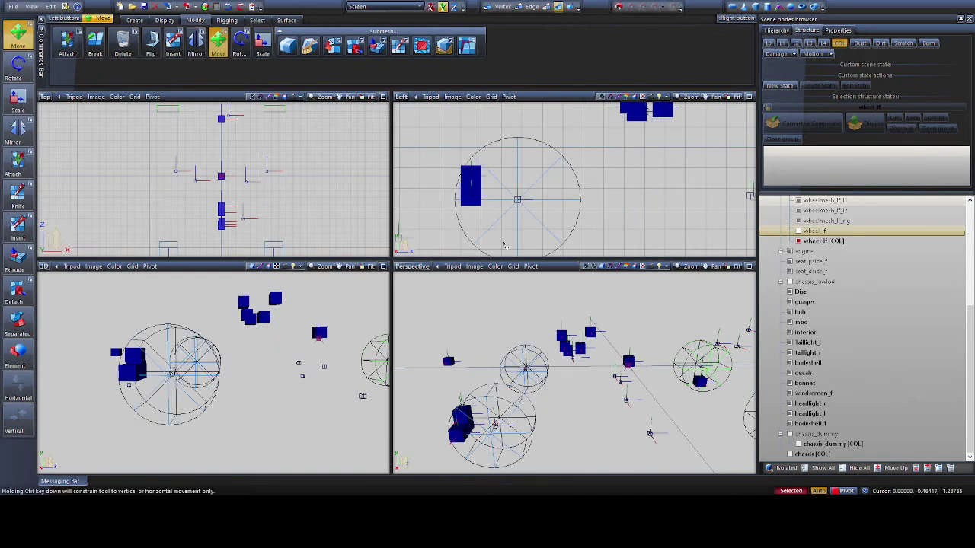
Try to move wheel_lf [COL] toward the front wheel with only the X axis enabled, and undo the move
left_click(433, 7)
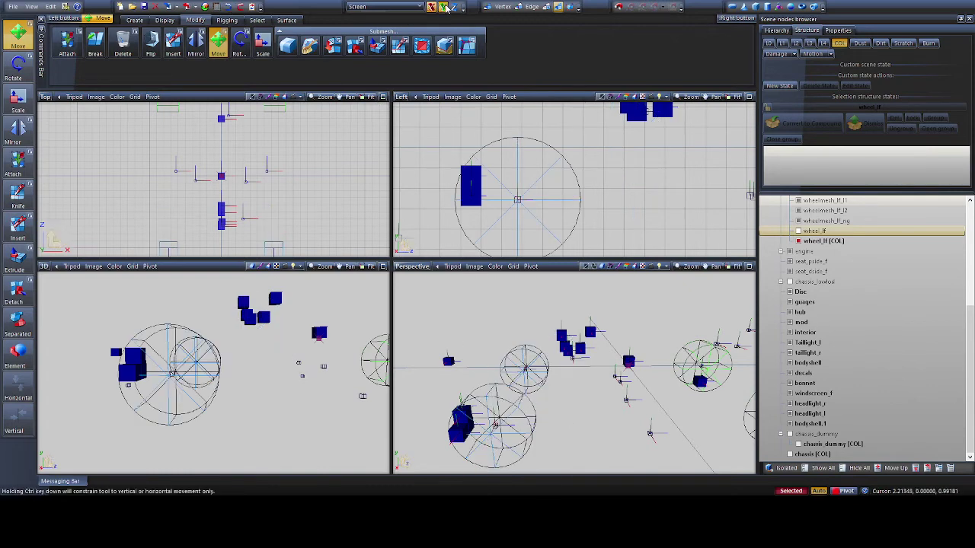
left_click_drag(497, 430, 478, 452)
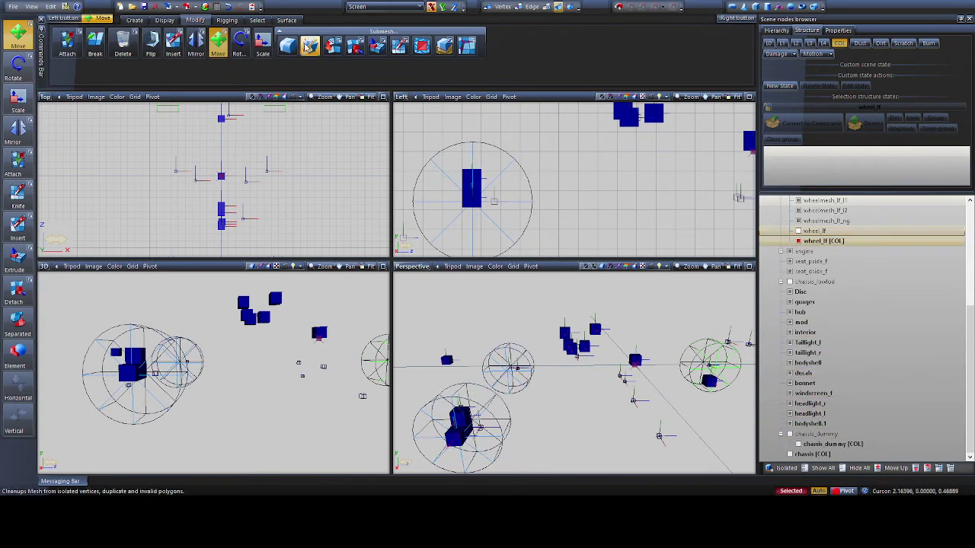
left_click(171, 20)
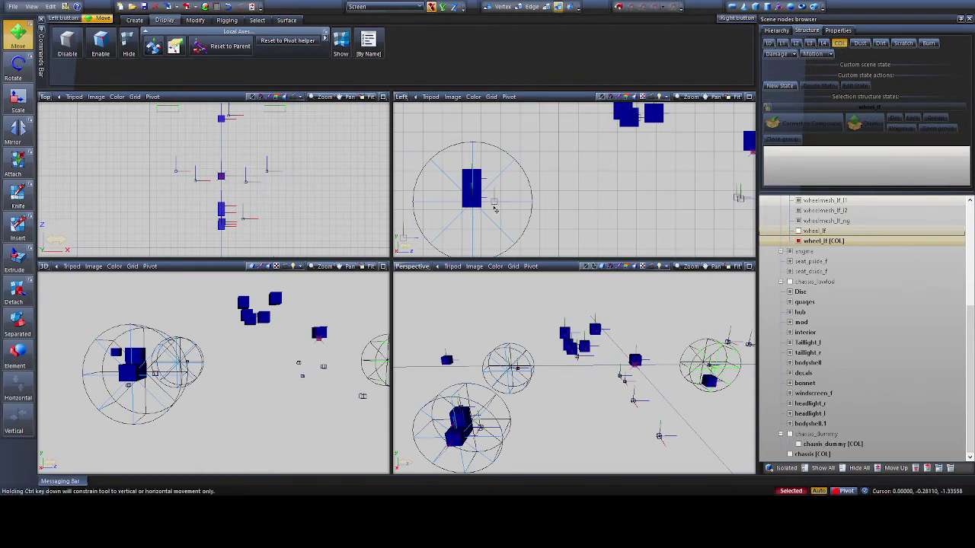
mouse_move(534, 373)
middle_mouse_down()
mouse_move(546, 383)
mouse_move(536, 377)
middle_mouse_up()
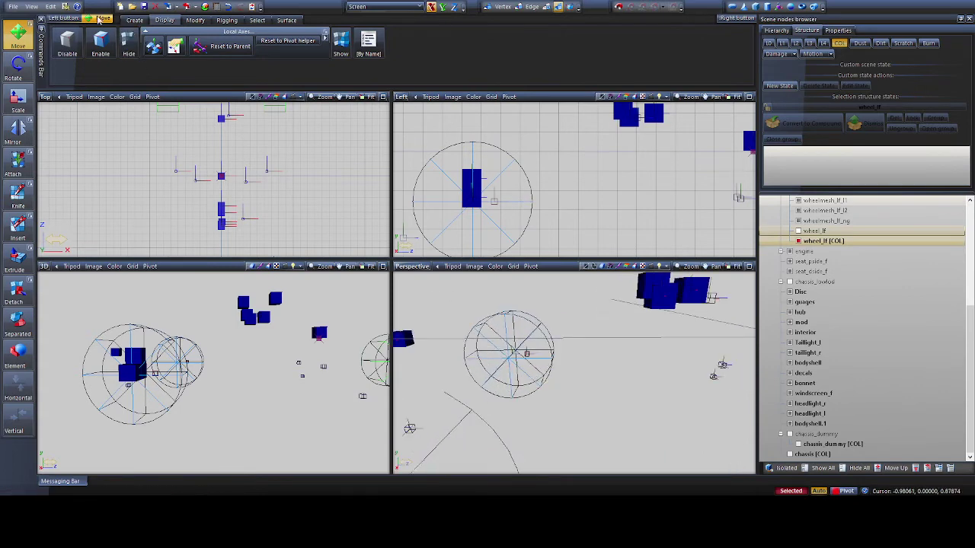
left_click(227, 7)
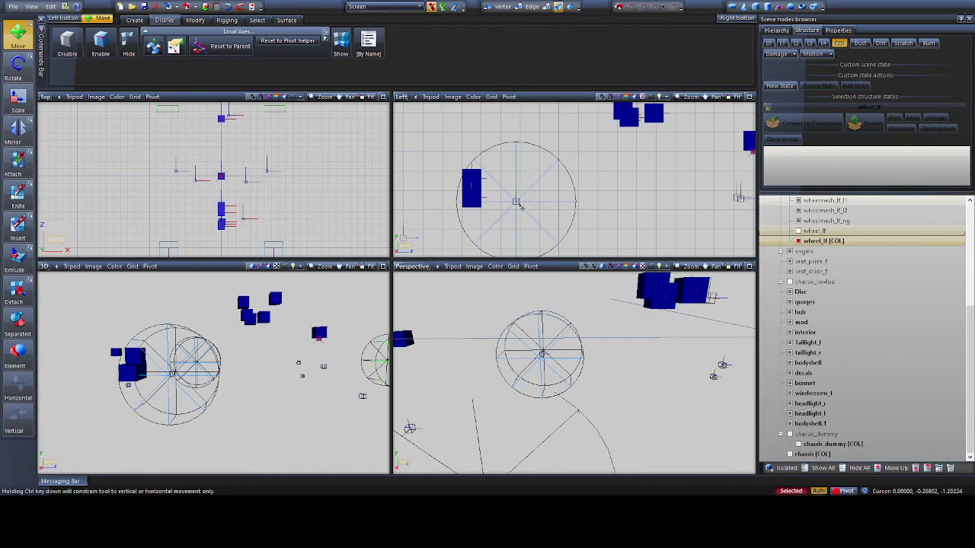
scroll(517, 204, "up", 2)
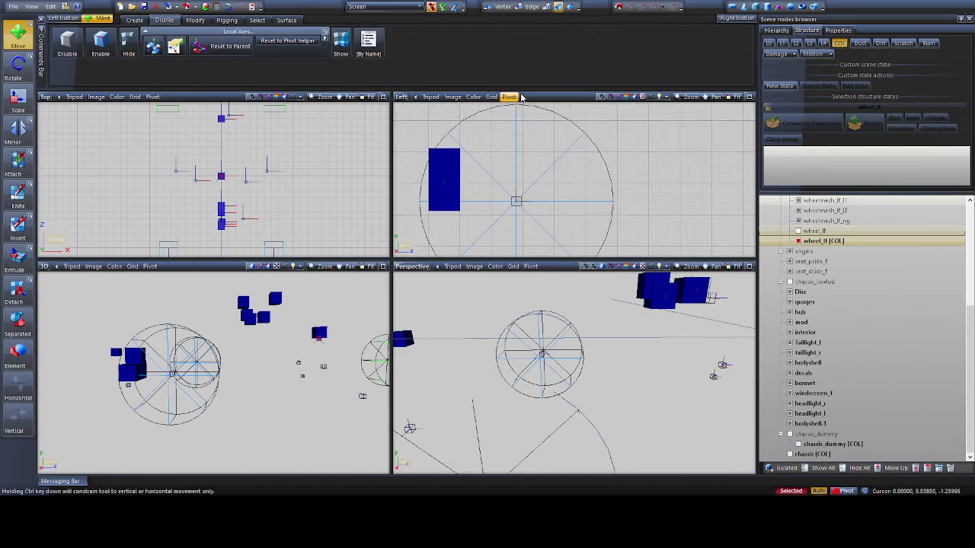
Move the wheel_lf [COL] collision horizontally onto the front wheel hub in the Left view and show the wheel_lf mesh again
left_click(198, 21)
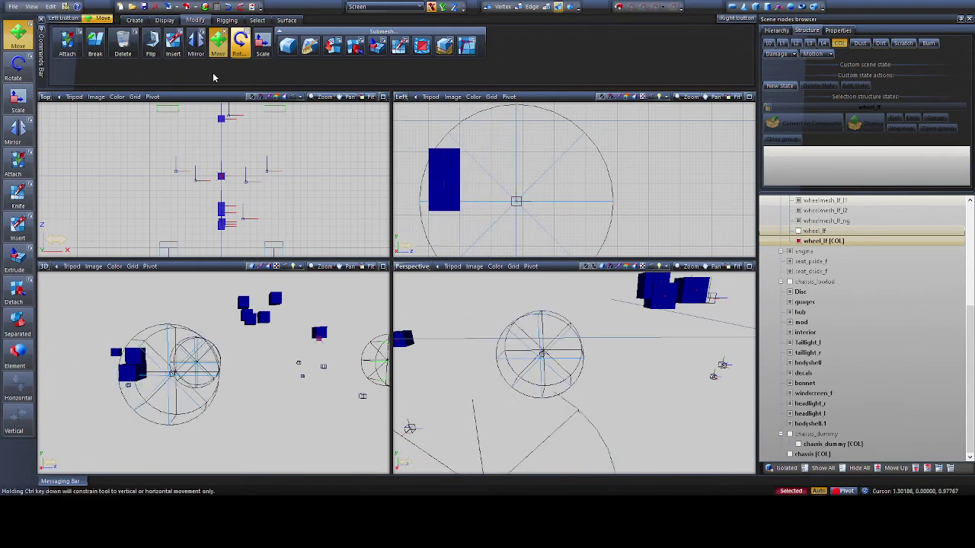
left_click_drag(517, 202, 459, 216)
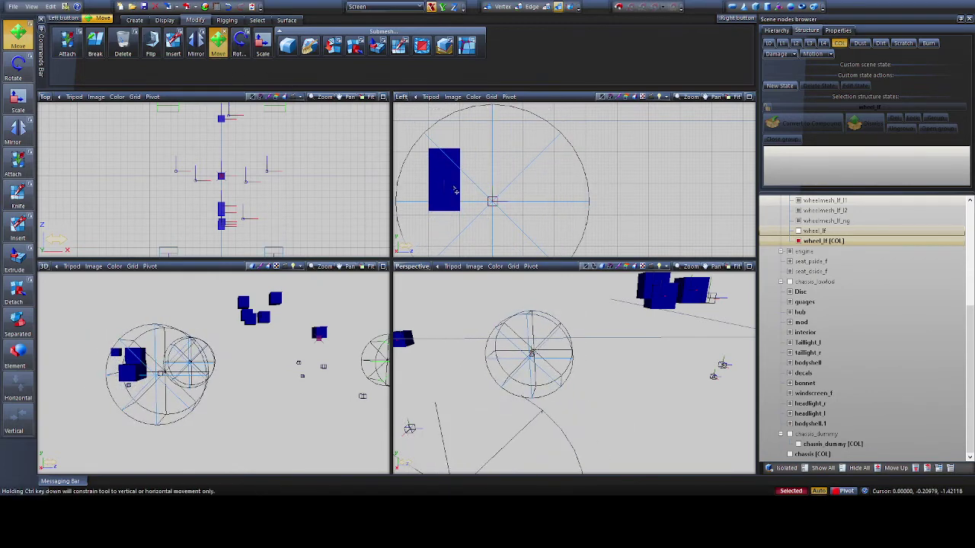
key("ctrl+z")
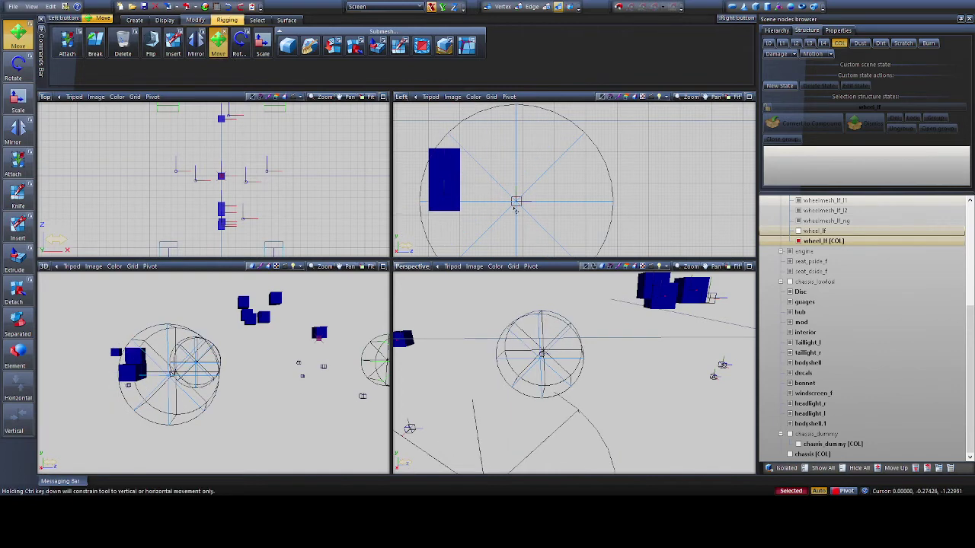
left_click_drag(516, 202, 446, 206)
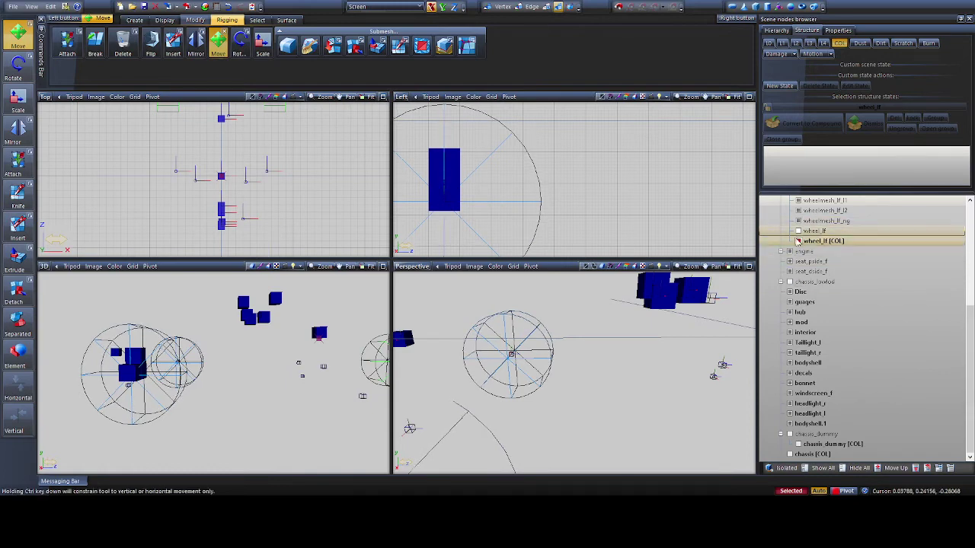
left_click(798, 240)
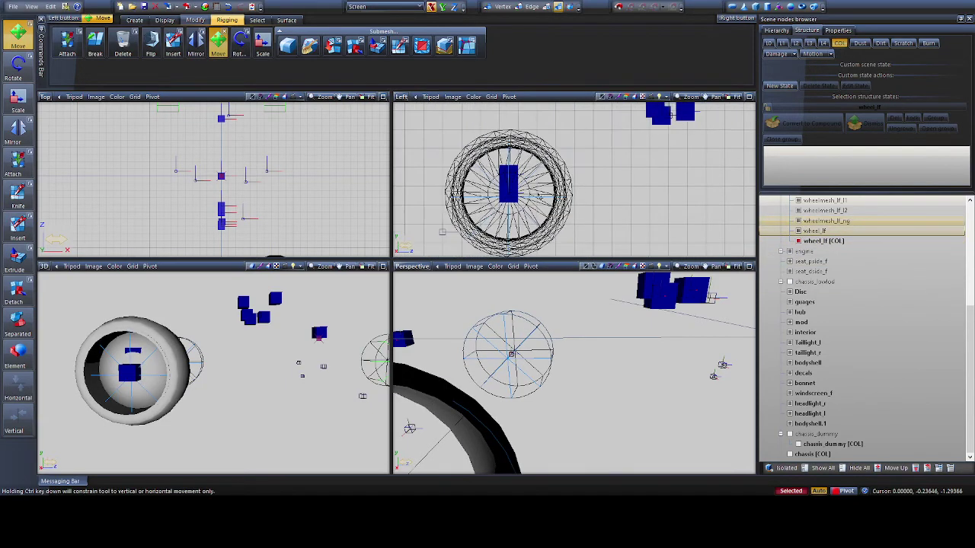
Examine how the wheel_lf [COL] collision lines up with the front wheel mesh in the Left view
left_click(491, 199)
left_click(526, 358)
left_click(466, 239)
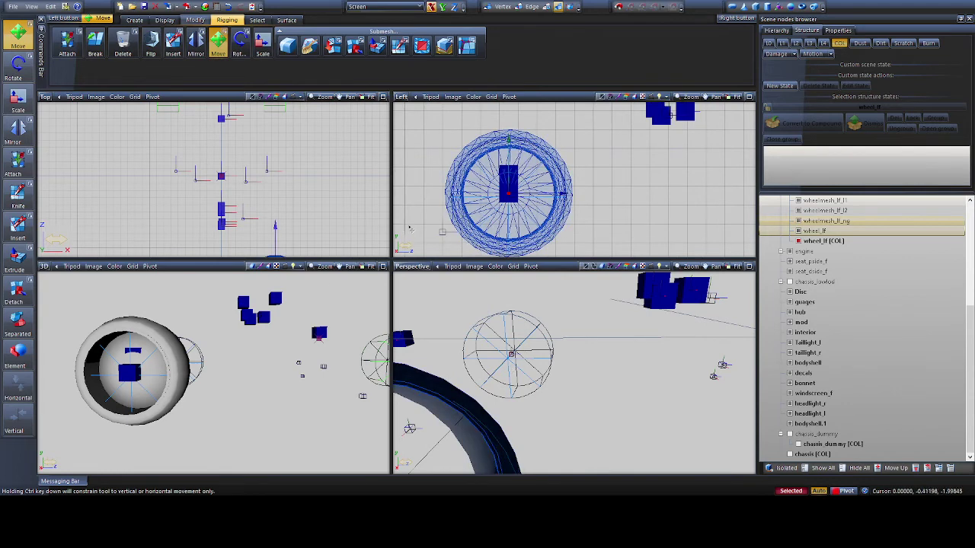
scroll(501, 183, "up", 1)
left_click(644, 203)
left_click(494, 185)
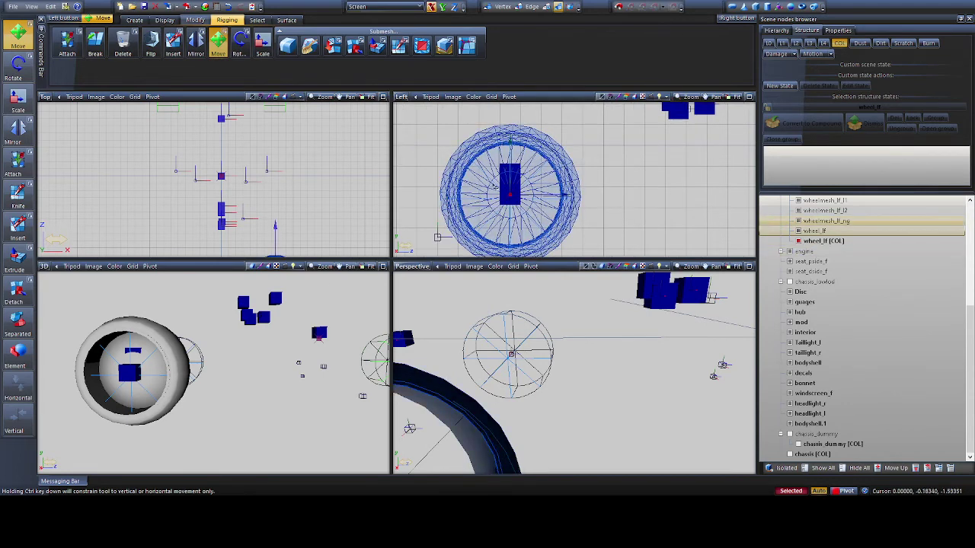
left_click(632, 174)
left_click(456, 176)
left_click(644, 153)
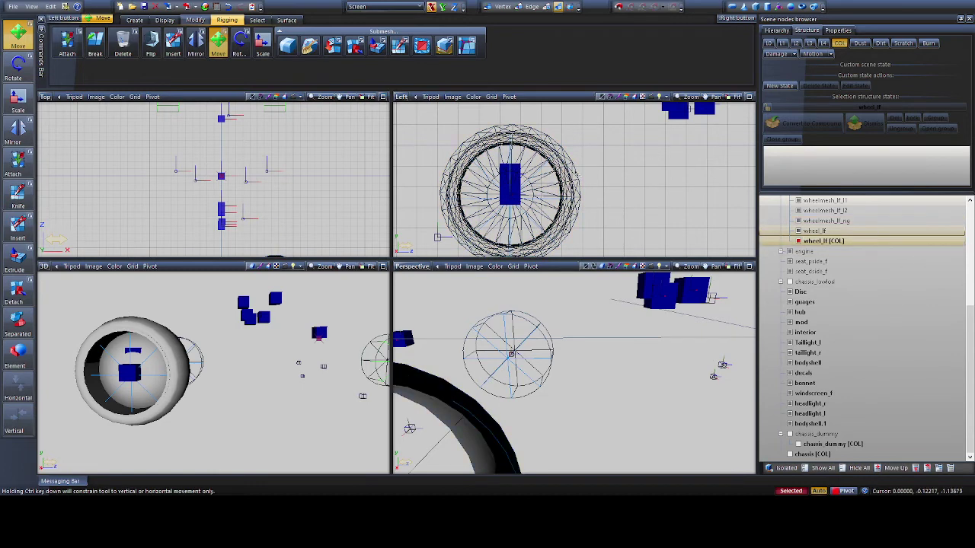
left_click(578, 175)
left_click(617, 171)
left_click(584, 183)
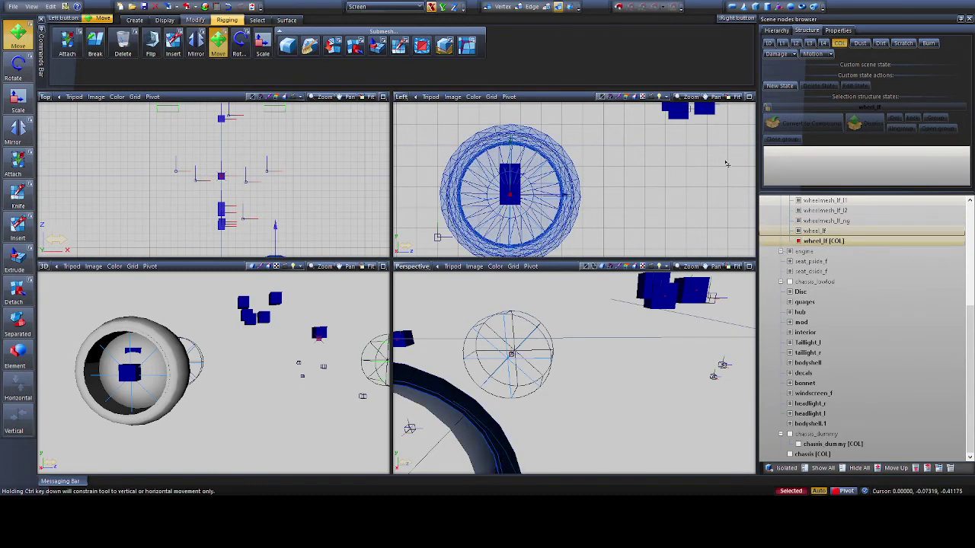
left_click(728, 163)
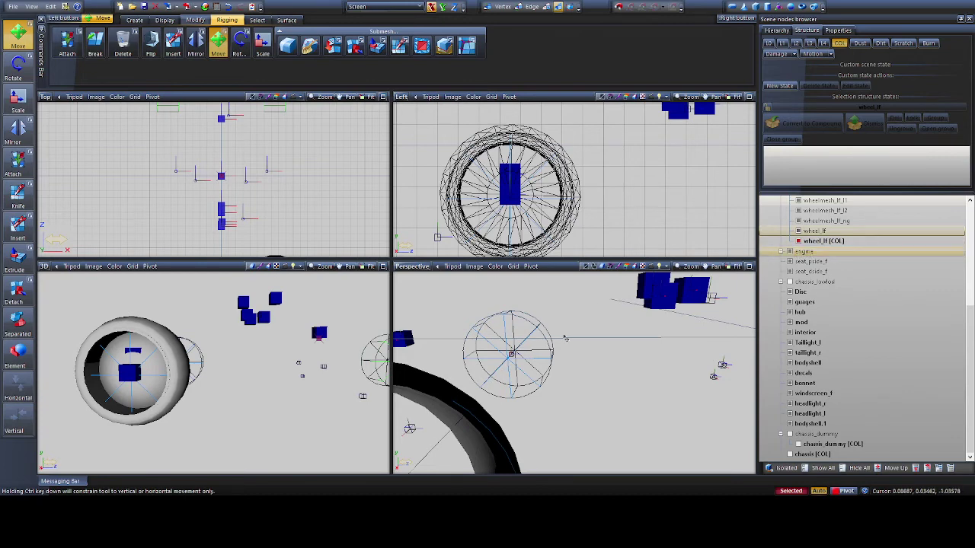
Select the wheel_rr and wheel_lr nodes together at the rear wheel in the Left view
middle_click_drag(565, 338, 533, 351)
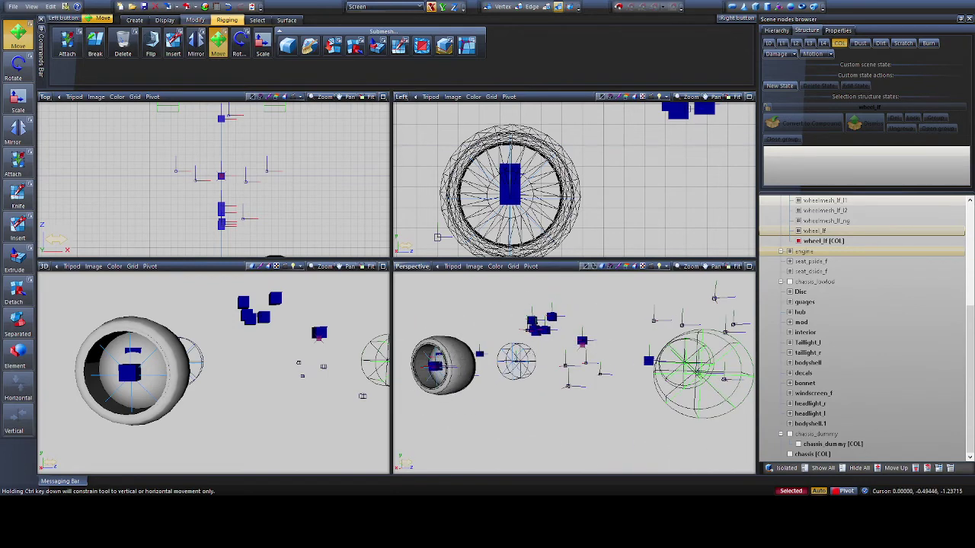
middle_click_drag(487, 182, 514, 165)
scroll(472, 190, "down", 2)
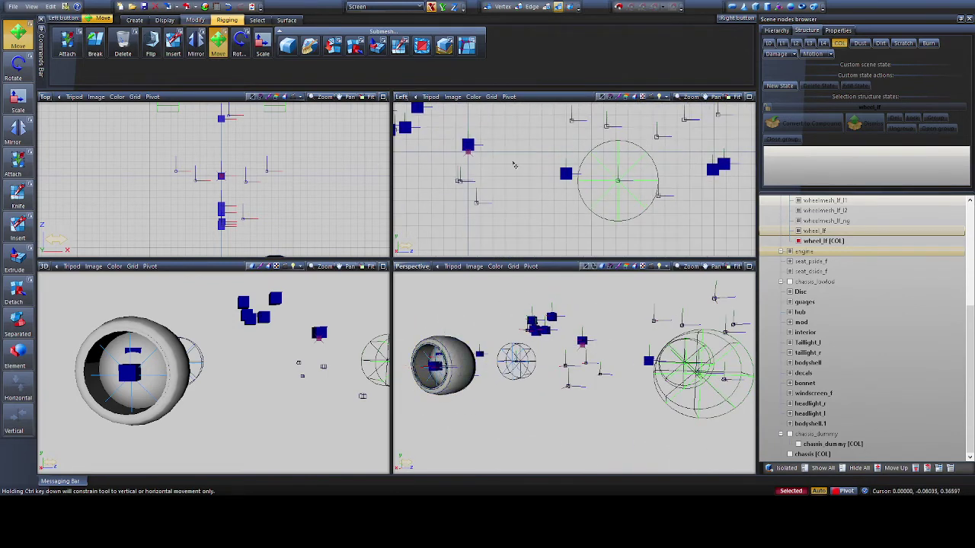
left_click_drag(607, 165, 638, 220)
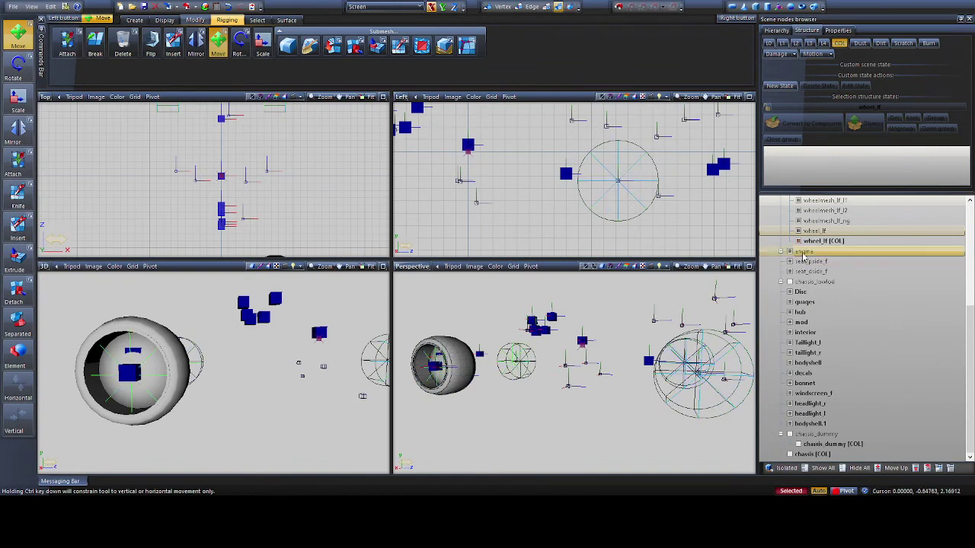
scroll(804, 242, "up", 5)
scroll(804, 243, "up", 3)
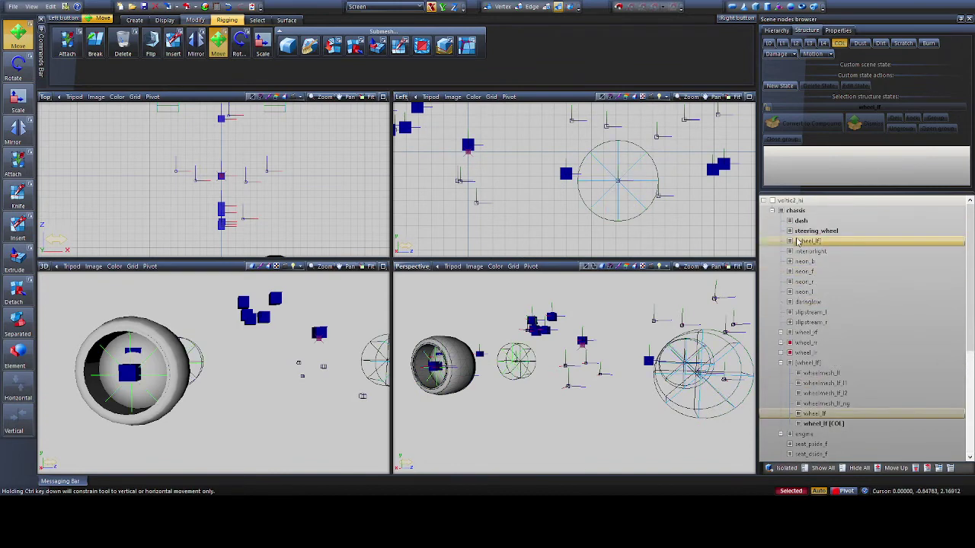
Move wheel_rr and wheel_lr rearward into the rear wheel arch, using the L0 body meshes as reference for the fit
left_click(768, 43)
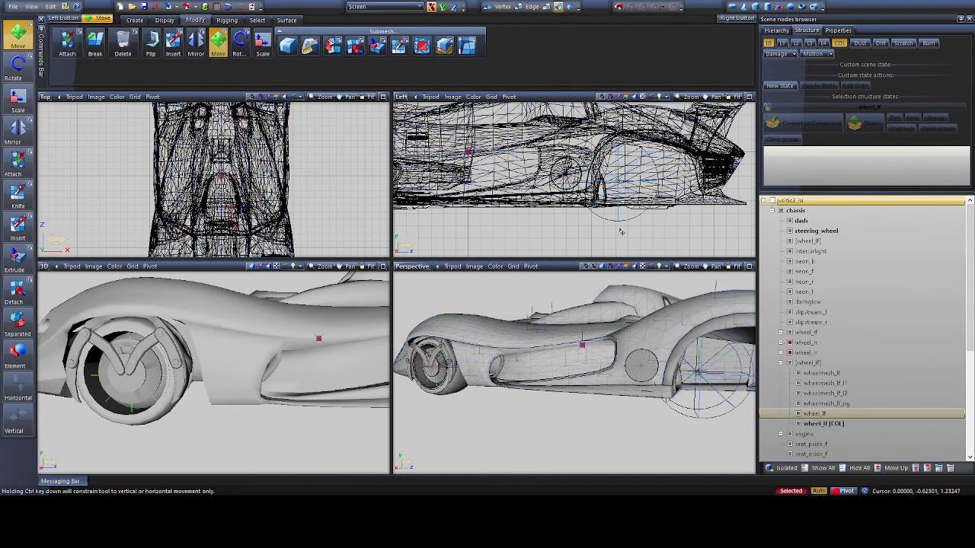
left_click(621, 194)
left_click(769, 44)
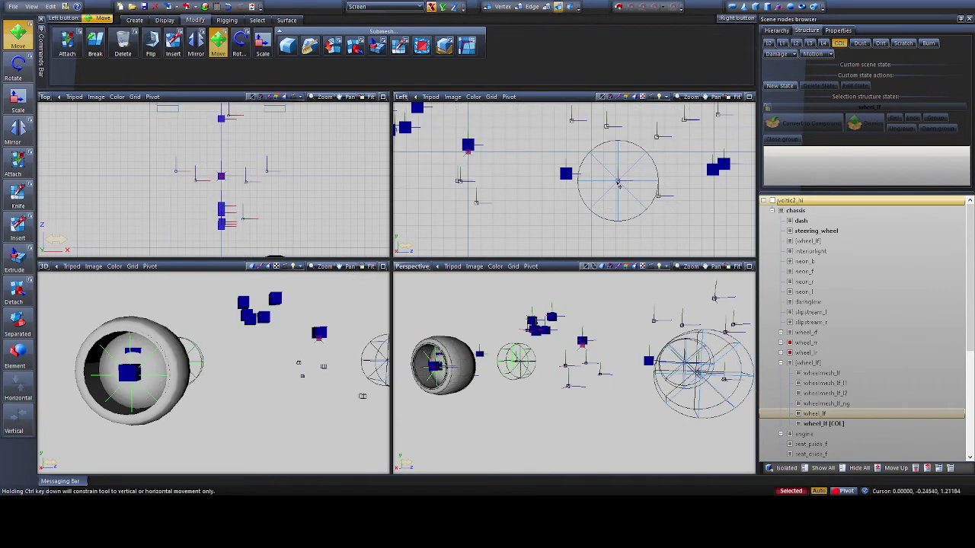
left_click_drag(618, 183, 652, 183)
left_click(769, 44)
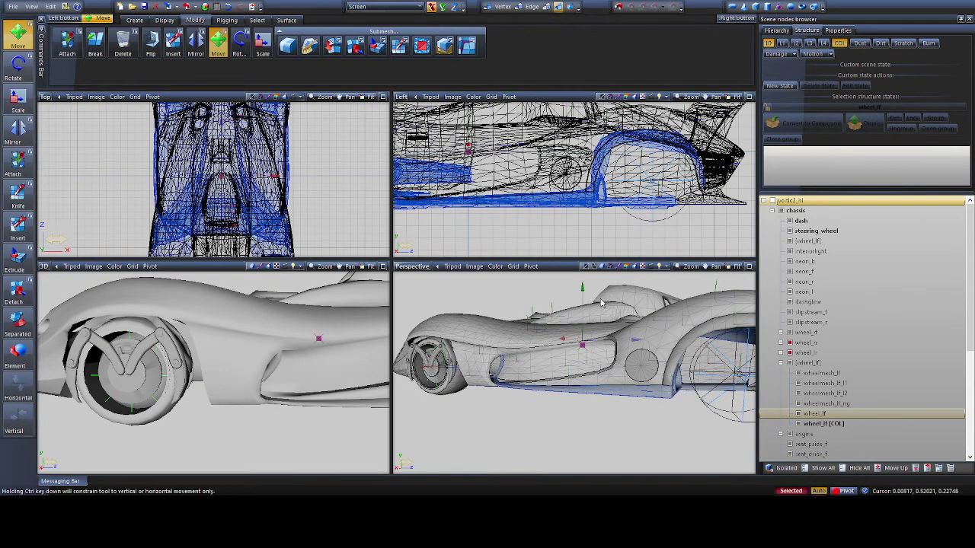
middle_click_drag(601, 299, 562, 301)
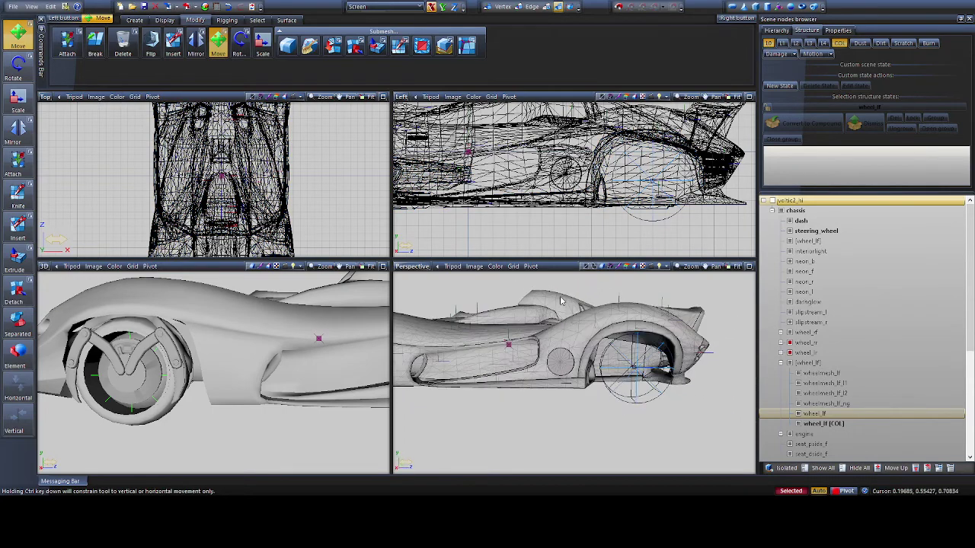
left_click(710, 155)
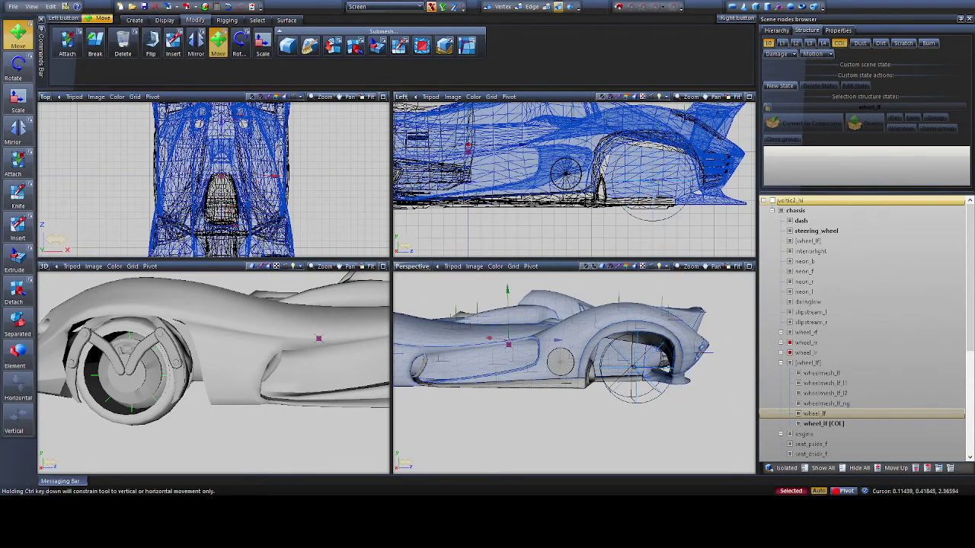
left_click(694, 322)
middle_click_drag(695, 322, 702, 294)
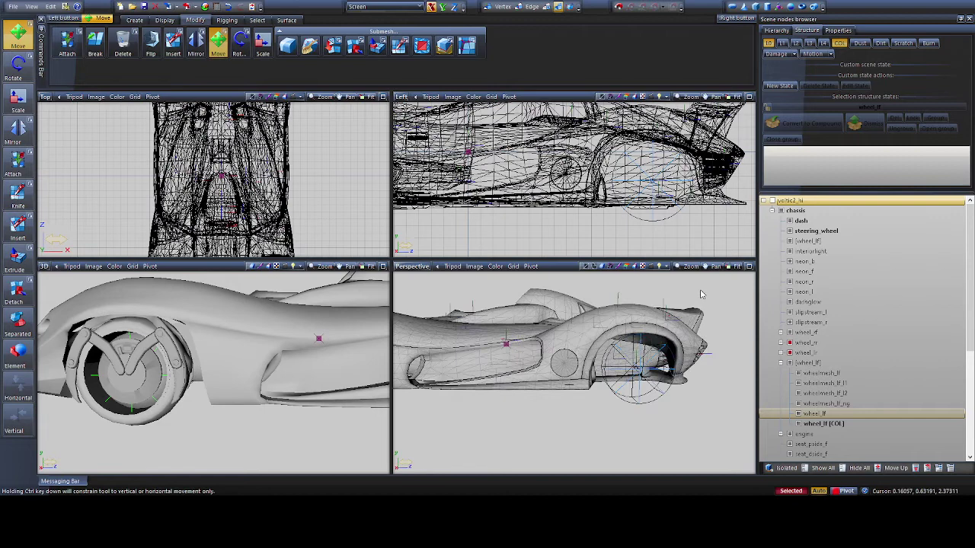
Shift wheel_rr and wheel_lr slightly forward with L0 hidden, show the L0 body again, and deselect both rear wheels
left_click(782, 43)
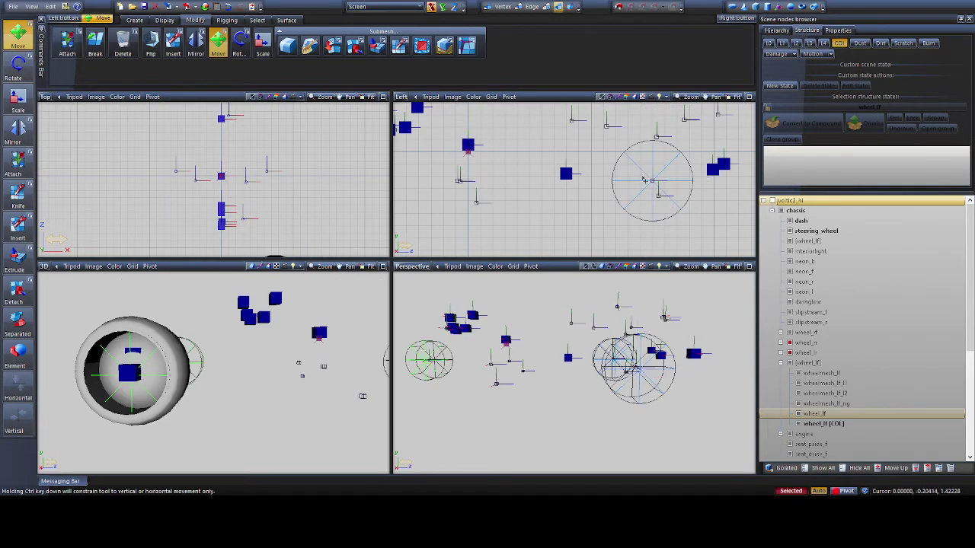
left_click_drag(653, 182, 649, 185)
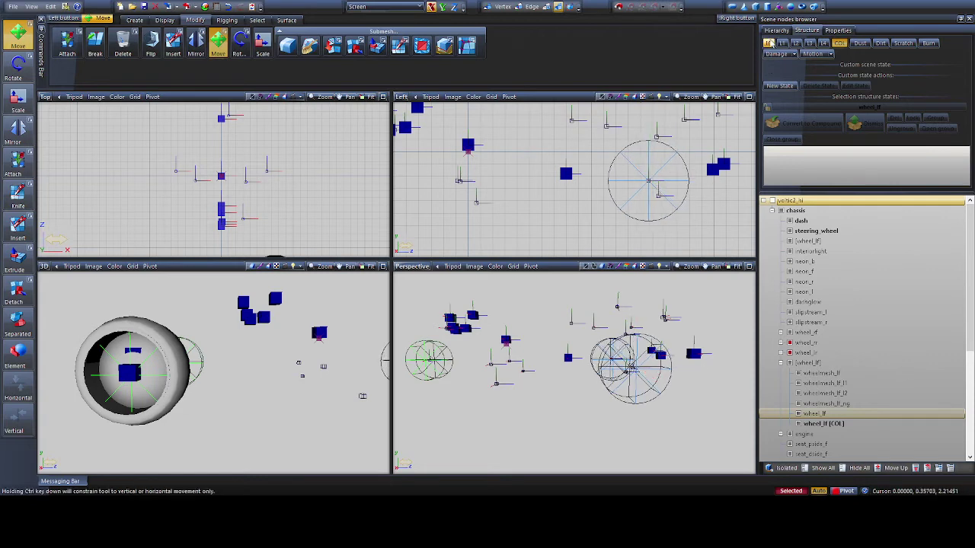
left_click(770, 43)
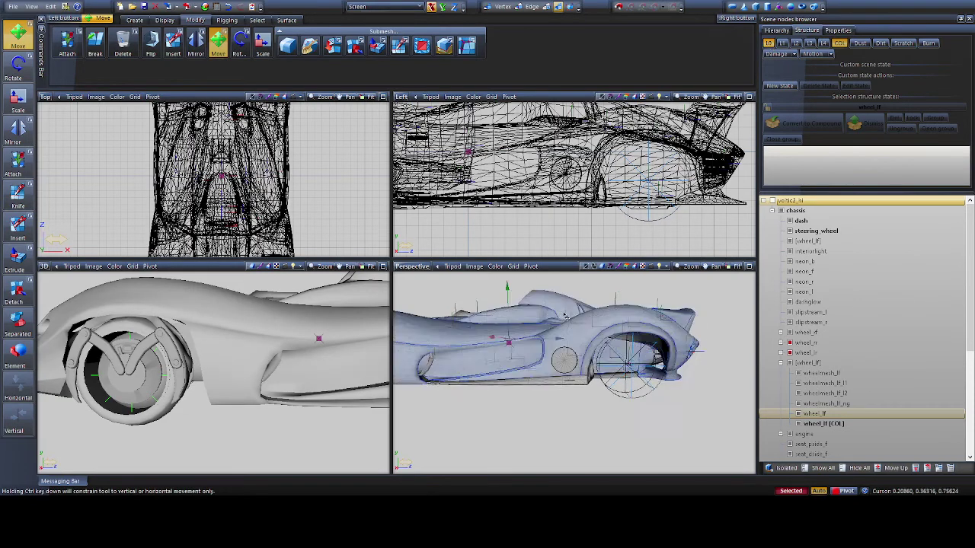
left_click(533, 335)
scroll(533, 335, "down", 2)
middle_click_drag(533, 335, 579, 335)
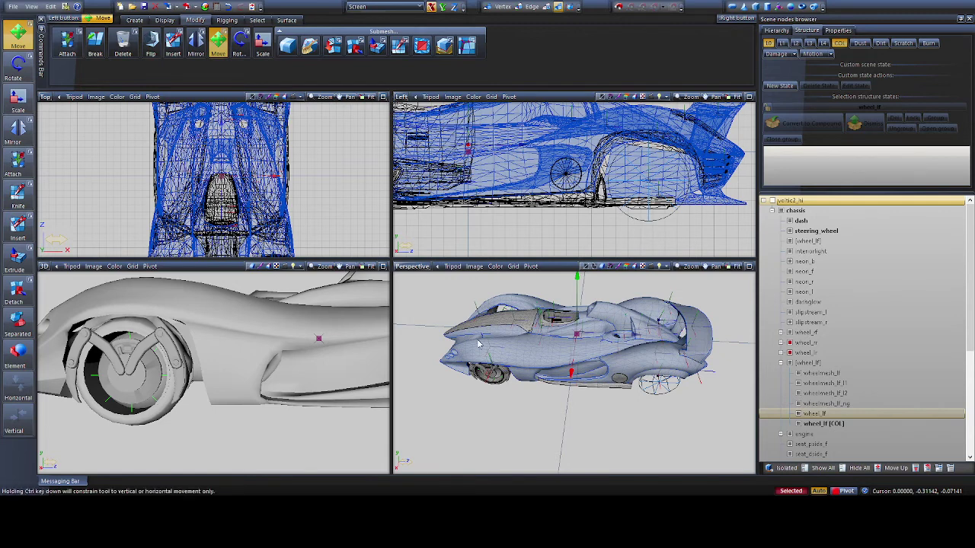
left_click(659, 379)
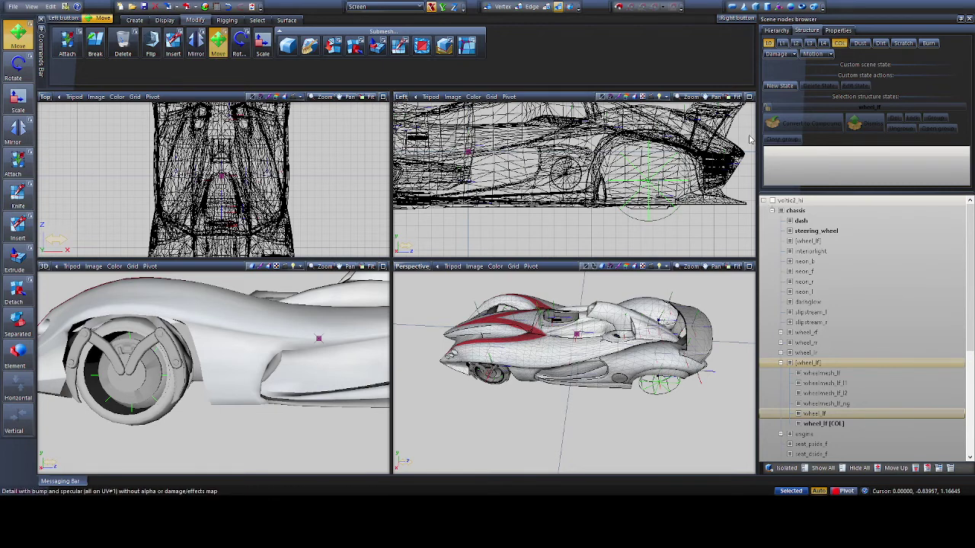
Save the scene and examine the whole textured car in the 3D view
left_click(488, 162)
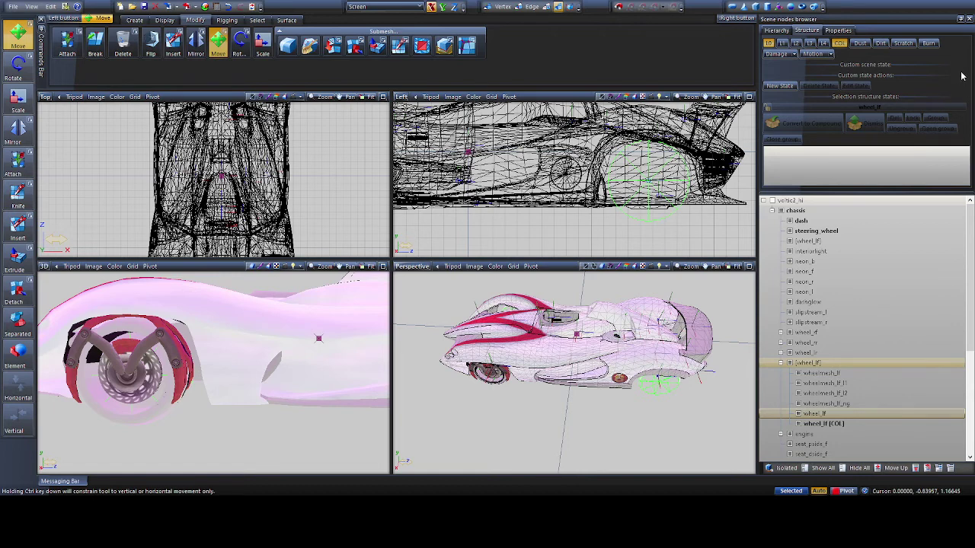
left_click(511, 144)
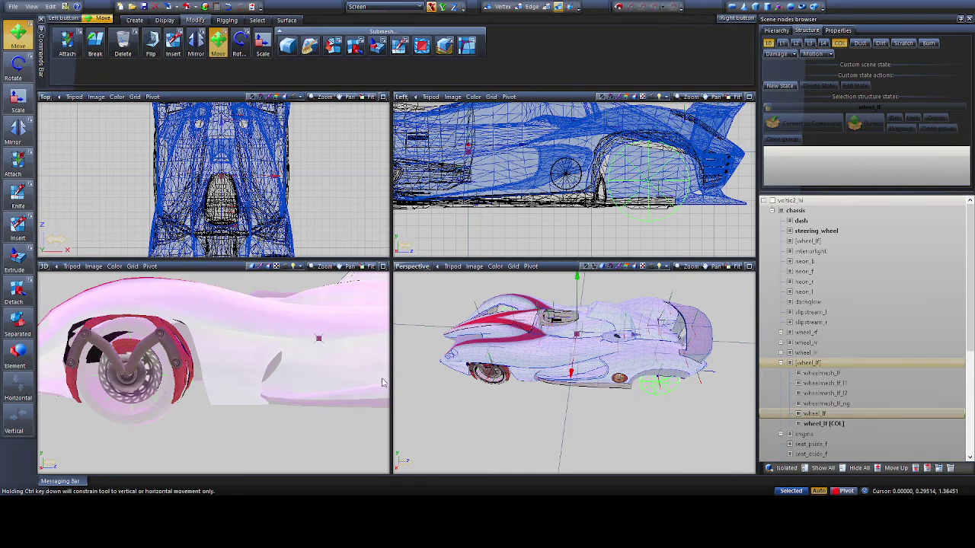
key("ctrl+s")
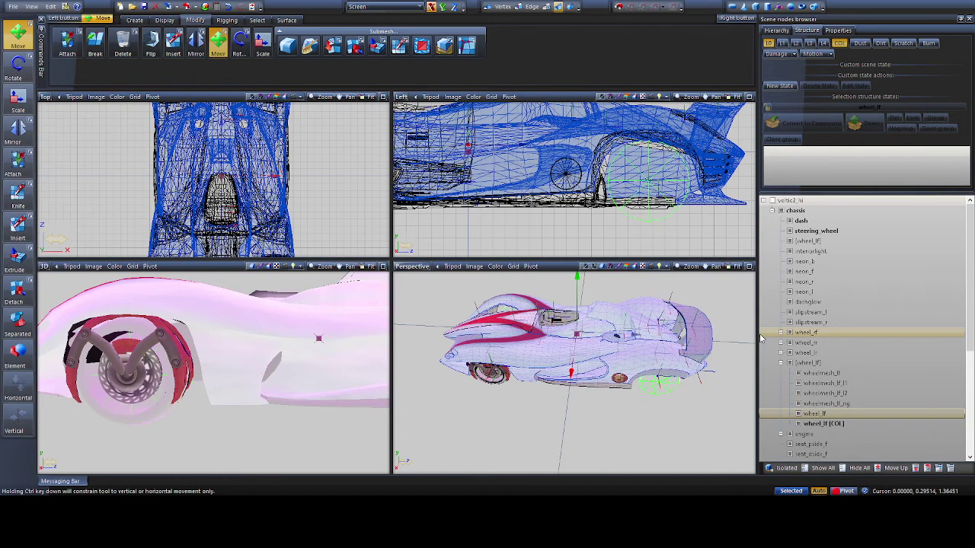
left_click(602, 426)
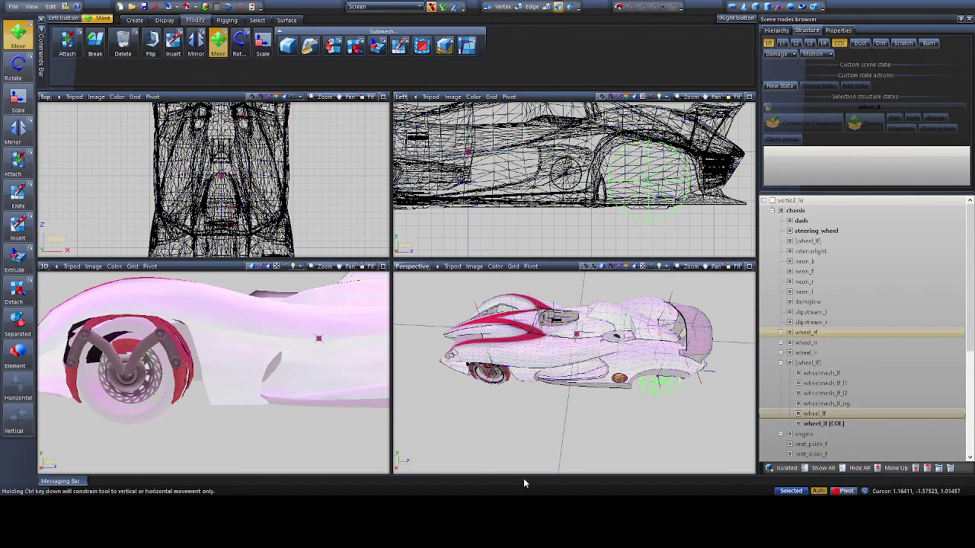
left_click(596, 111)
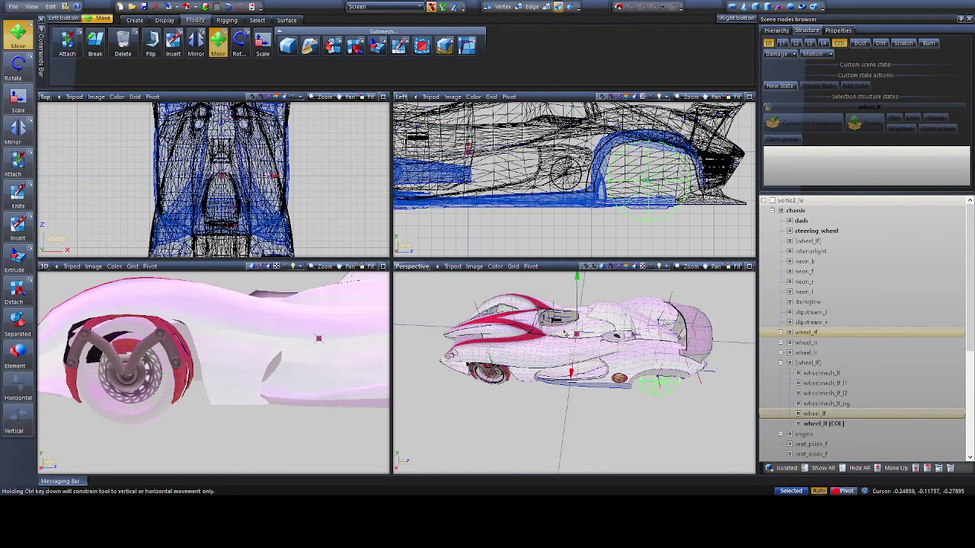
scroll(214, 351, "down", 3)
middle_click_drag(214, 351, 198, 328)
left_click(926, 222)
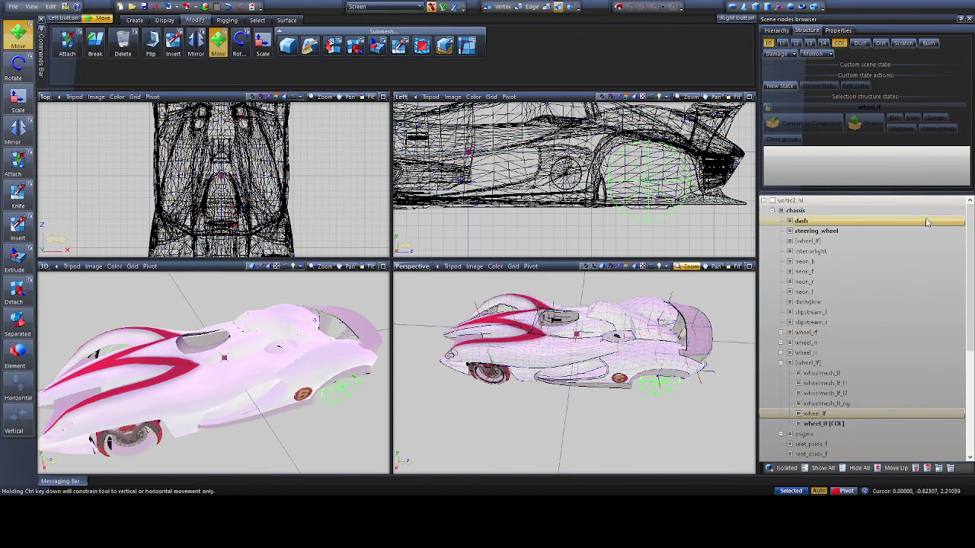
Collapse the [wheel_lf] compound in the node list and check the contents of chassis_lowlod
left_click(780, 363)
left_click(781, 374)
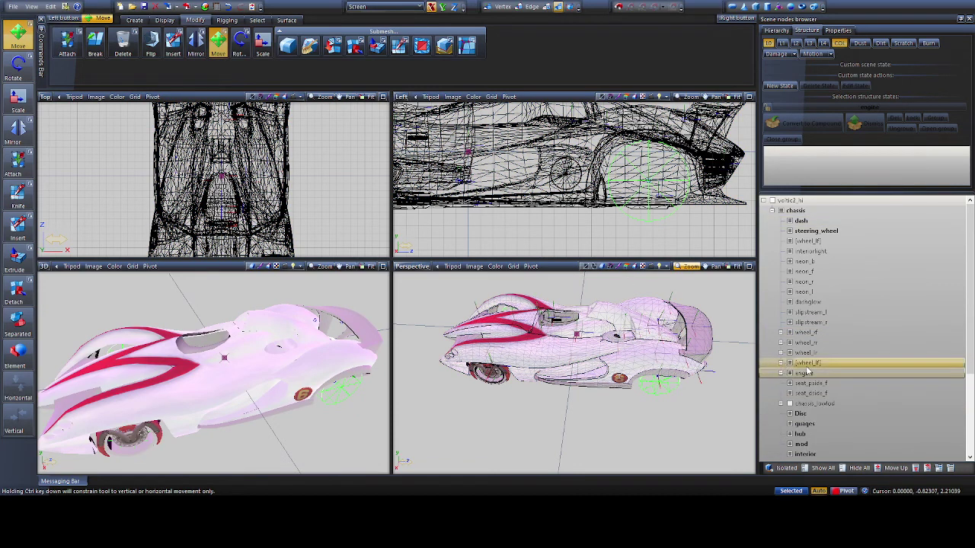
left_click(780, 403)
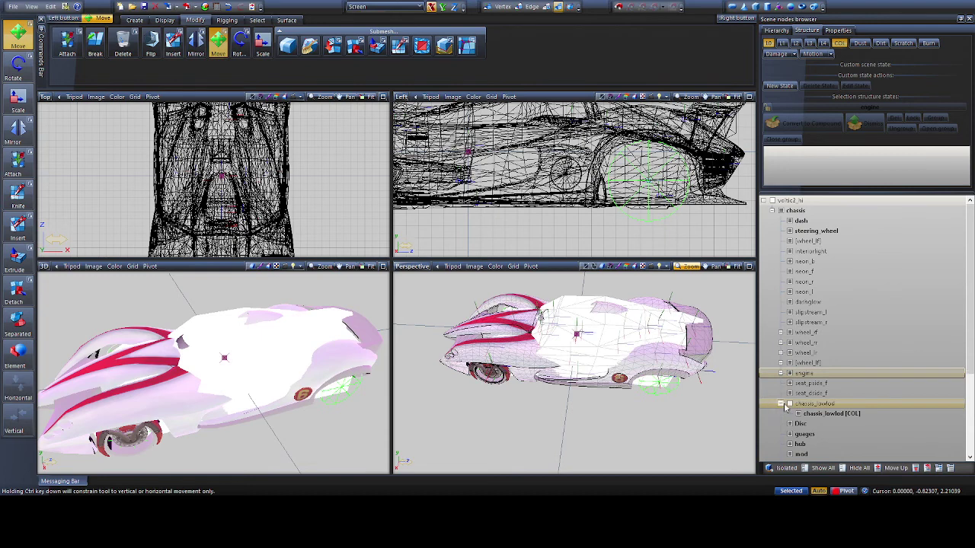
left_click(781, 404)
scroll(844, 387, "down", 2)
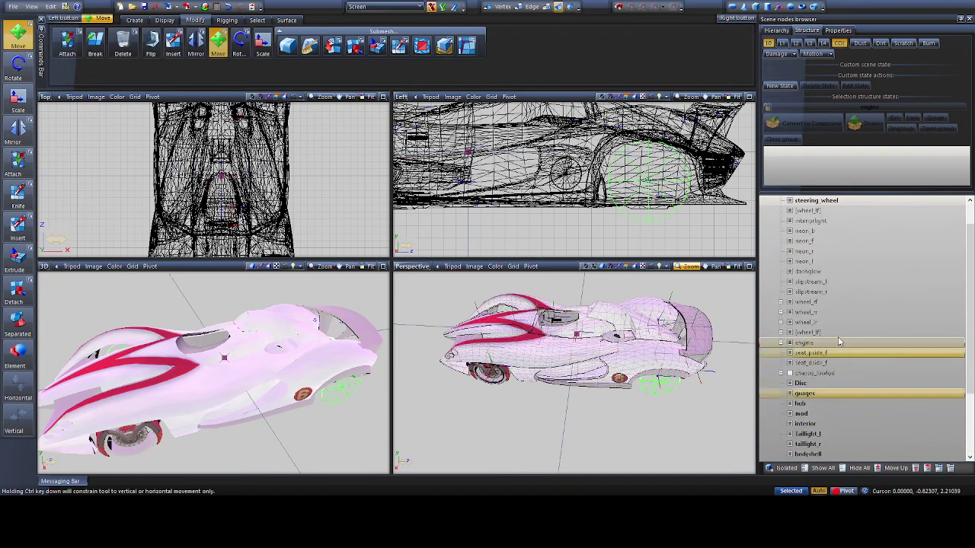
scroll(844, 294, "up", 2)
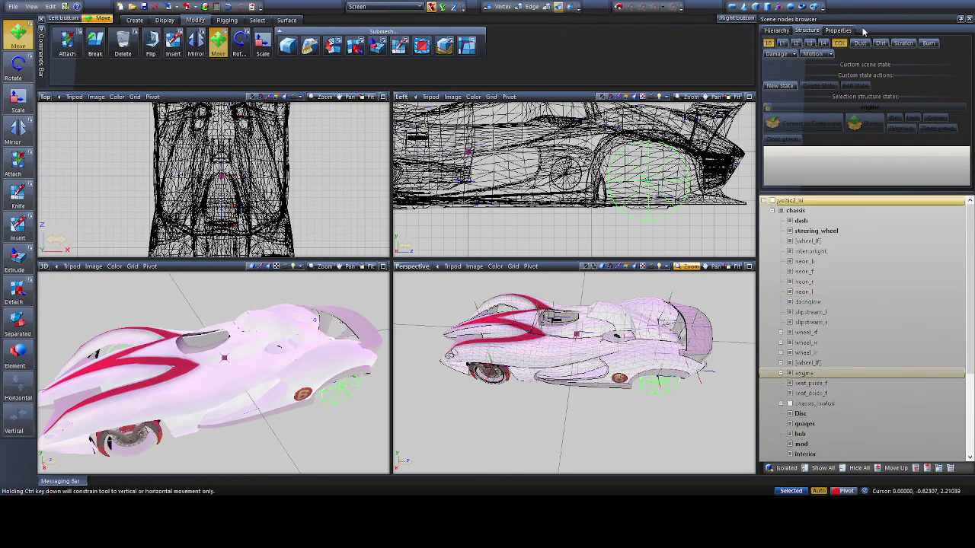
Hide the COL and L0 structure states and expand the lower [wheel_lf] node under chassis to list its meshes
left_click(839, 44)
left_click(768, 43)
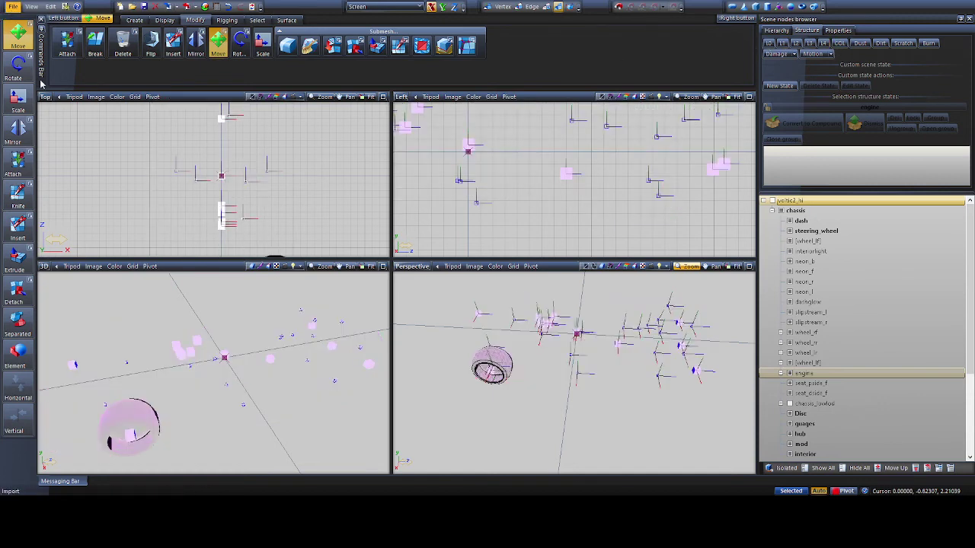
left_click(899, 292)
scroll(830, 304, "down", 4)
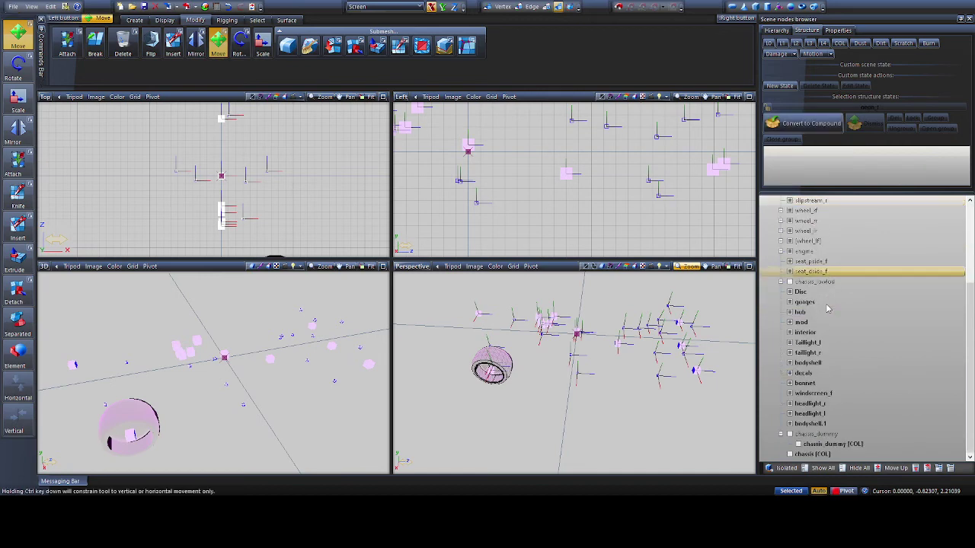
scroll(830, 304, "up", 2)
left_click(780, 302)
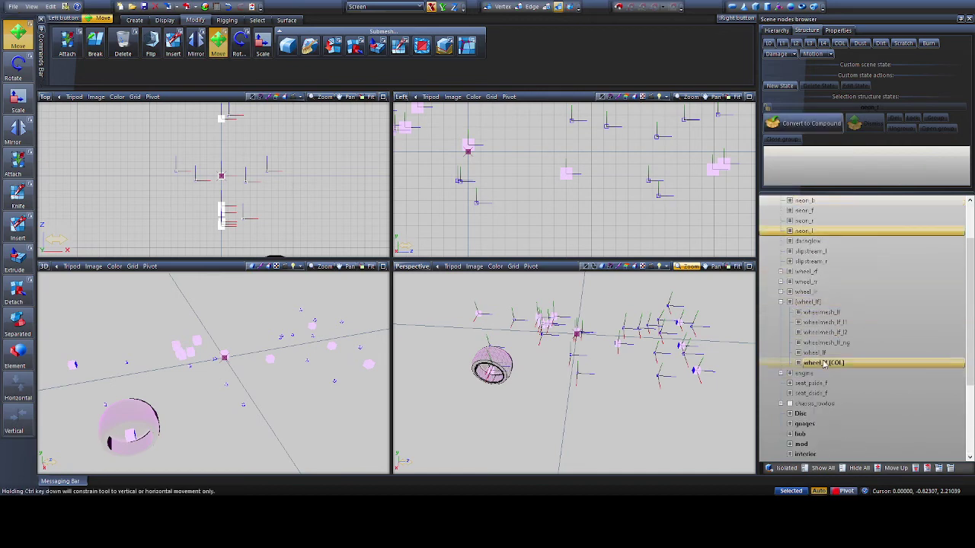
left_click(815, 353)
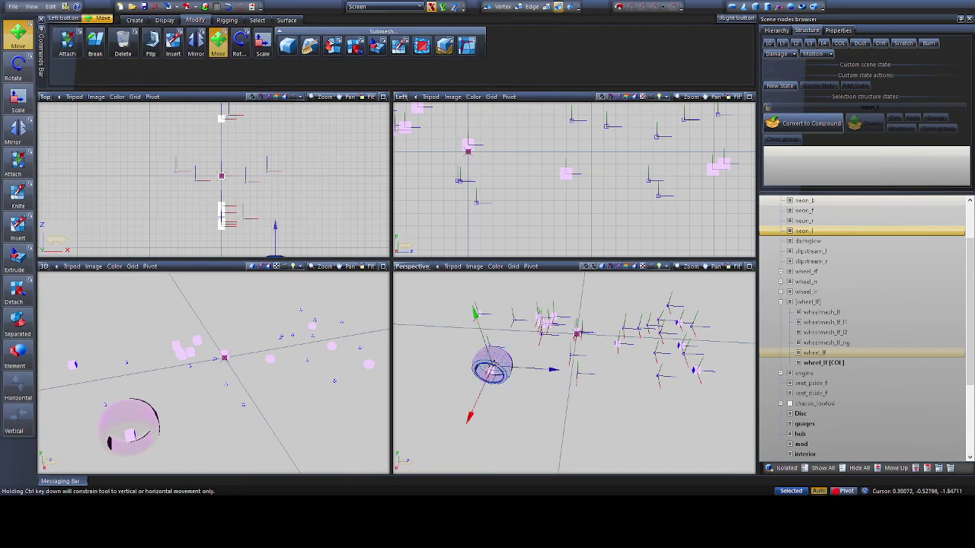
left_click(816, 354)
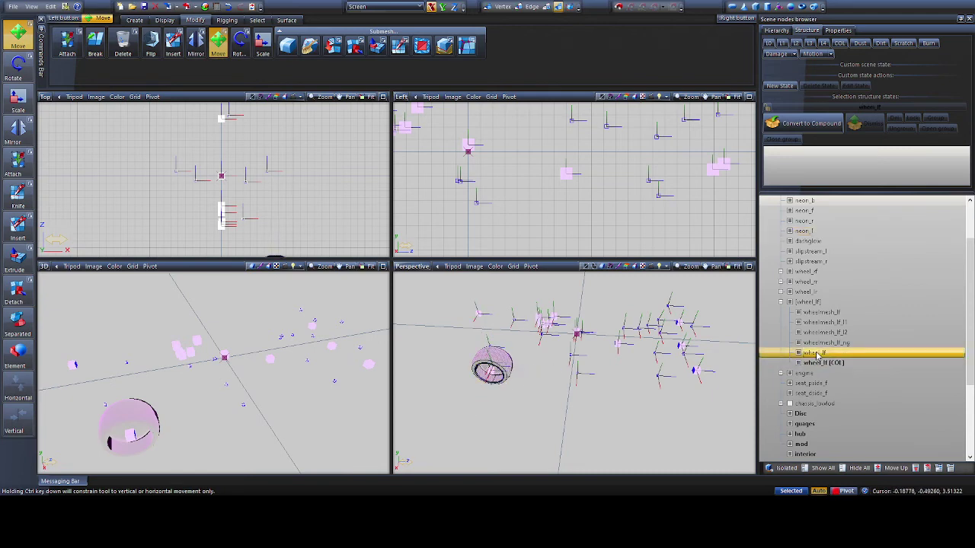
left_click(806, 123)
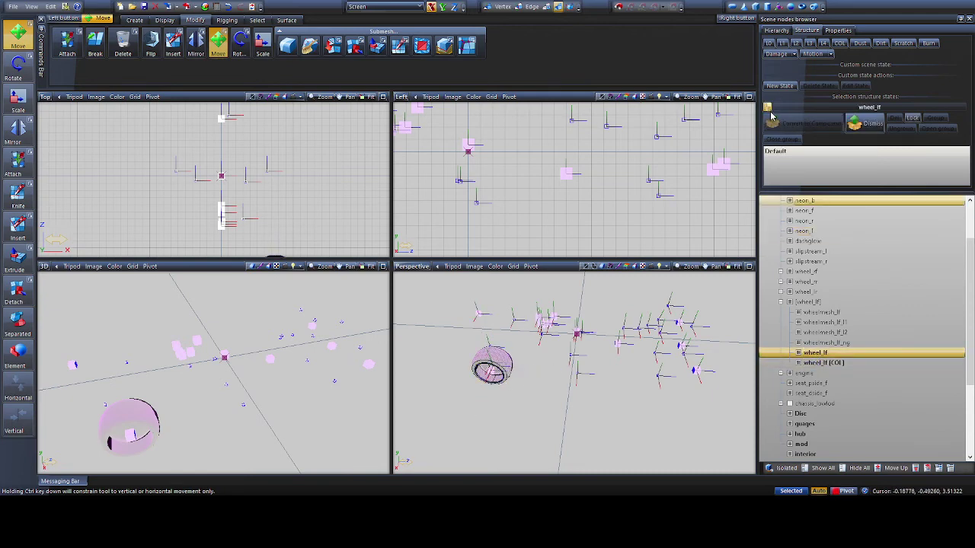
left_click(768, 43)
left_click(859, 128)
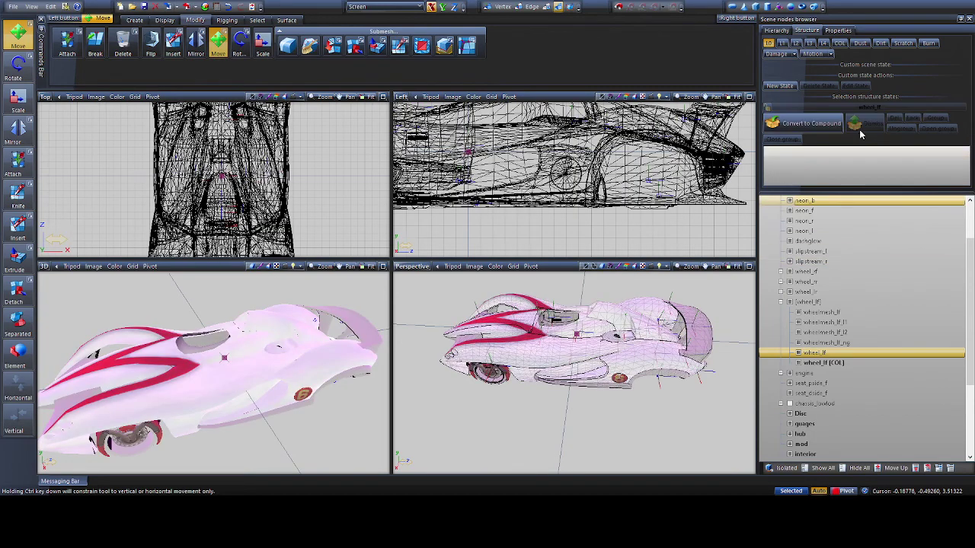
left_click(768, 43)
Convert the lower [wheel_lf] node to a compound and assign the wheel_lf mesh to its L0 state
left_click(807, 302)
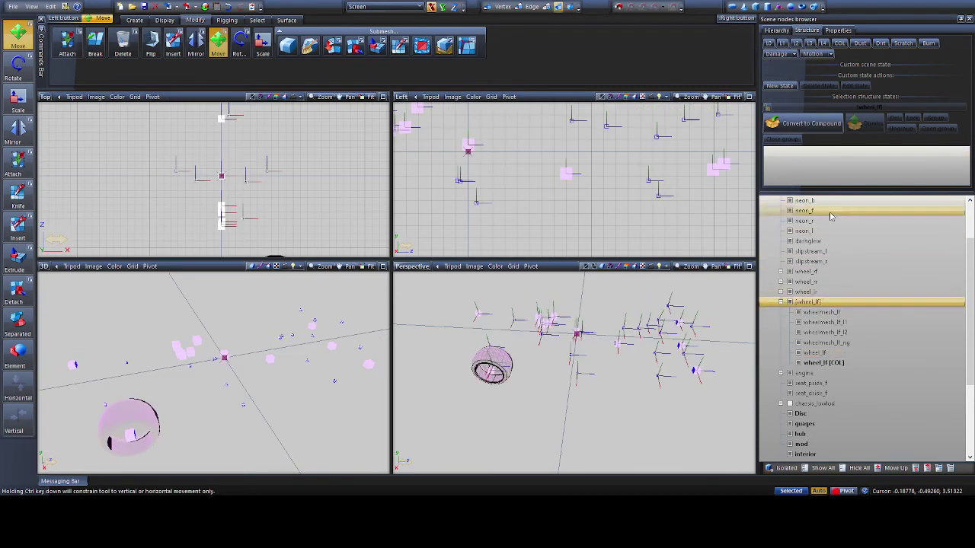
left_click(815, 125)
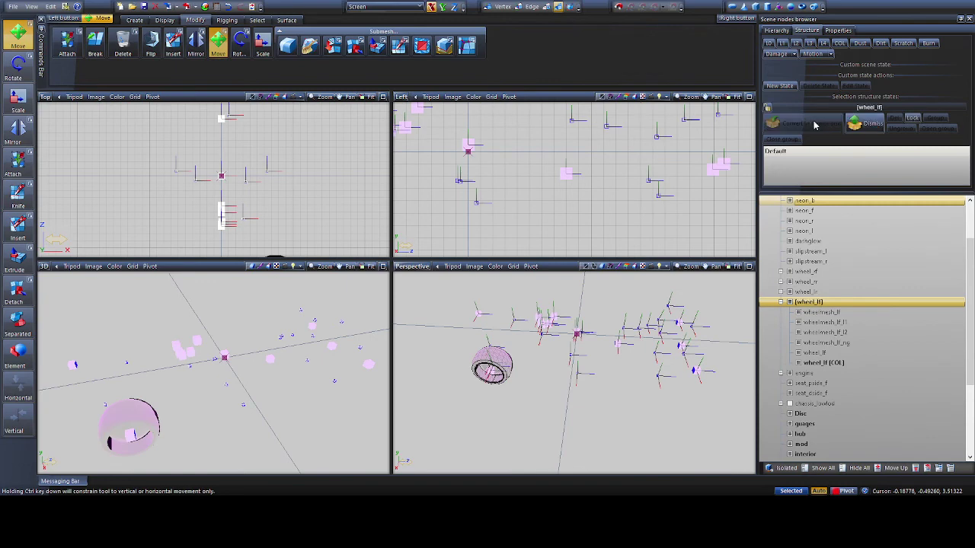
left_click(768, 42)
left_click(819, 353)
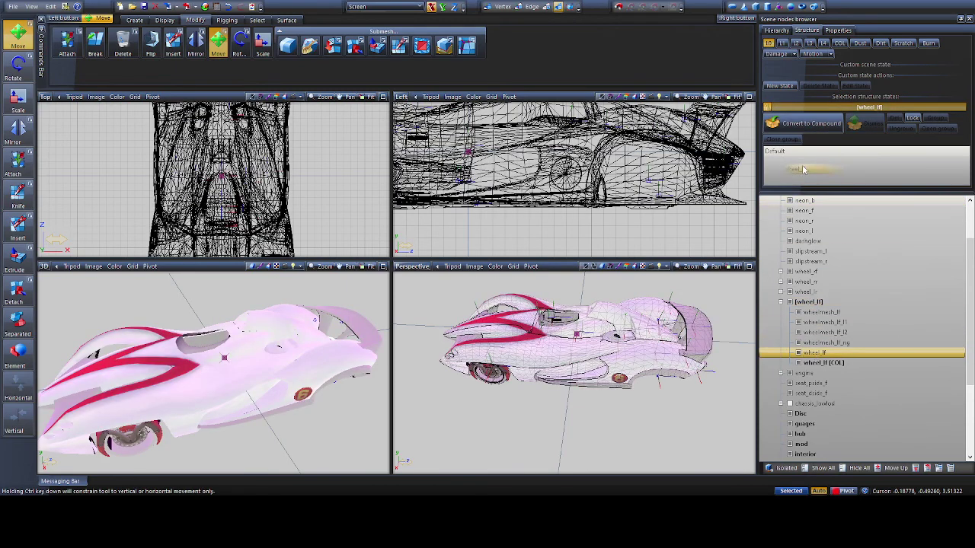
left_click(767, 108)
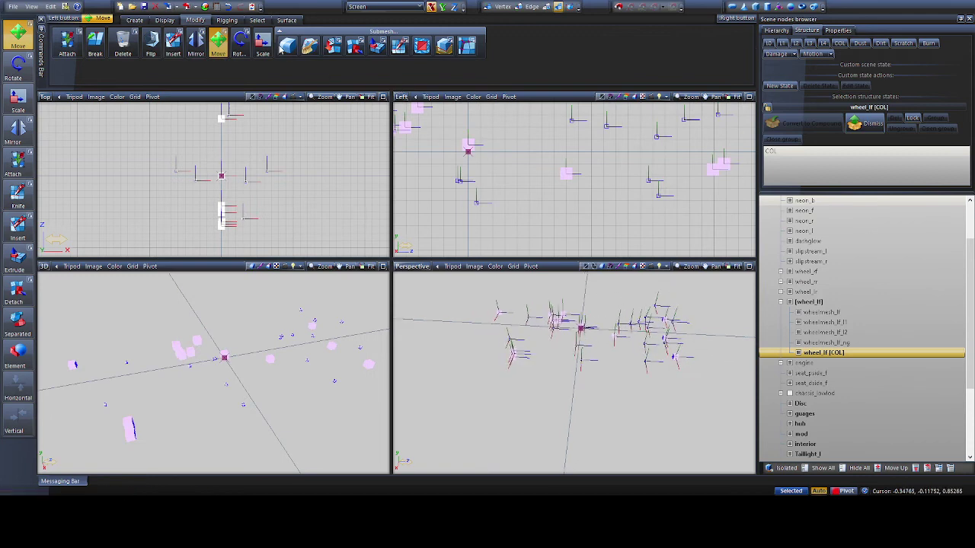
key("Escape")
Select the voltic2_hi root node and check the complete node hierarchy, from chassis down to chassis [COL]
key("alt")
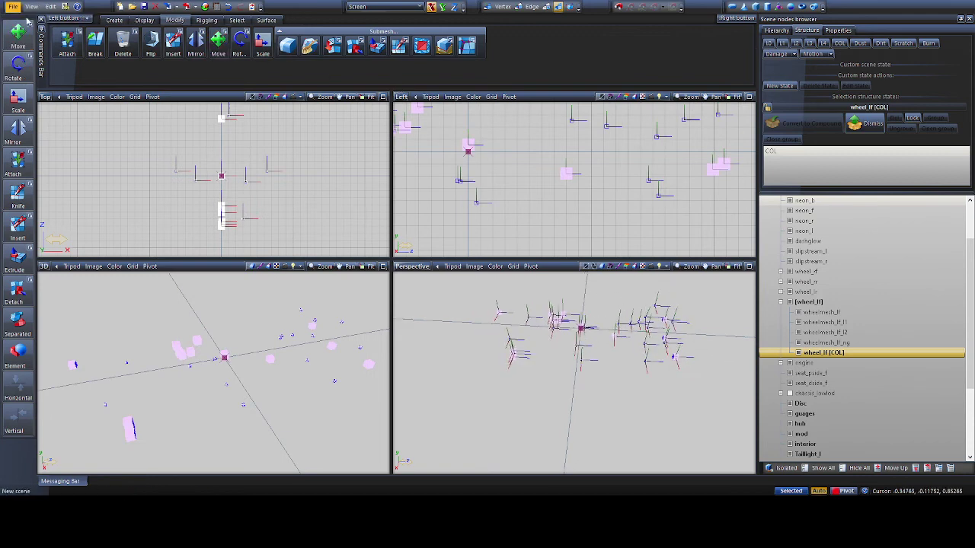
key("alt")
scroll(913, 304, "up", 2)
left_click(792, 202)
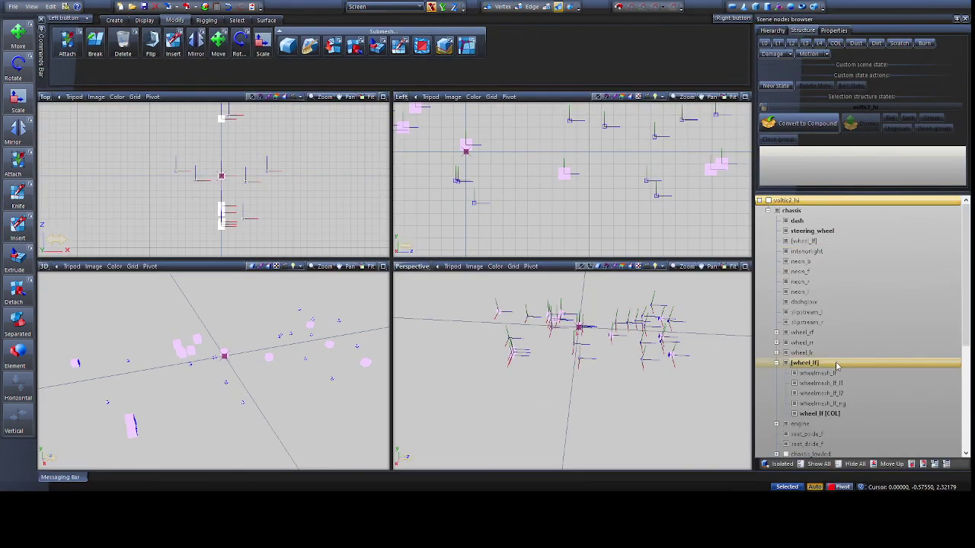
scroll(829, 364, "down", 5)
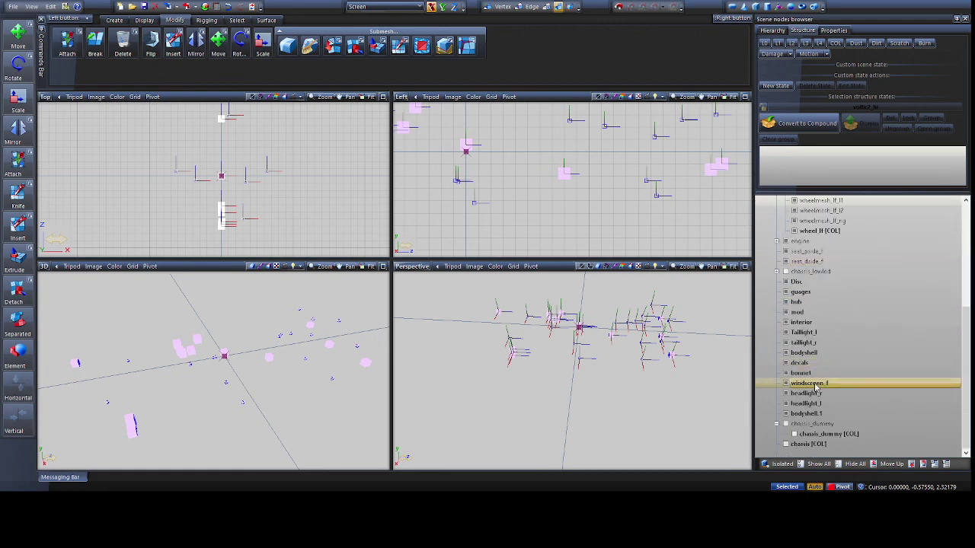
scroll(829, 364, "up", 5)
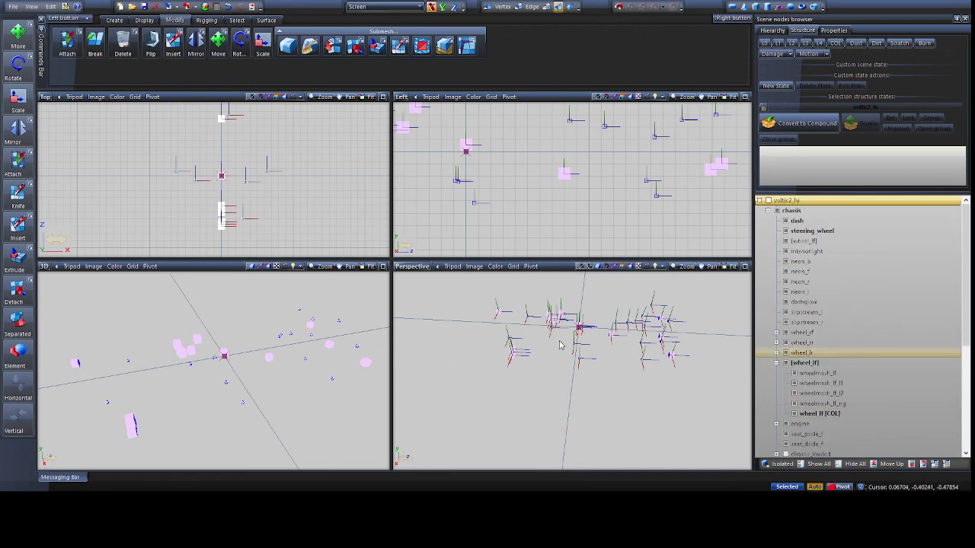